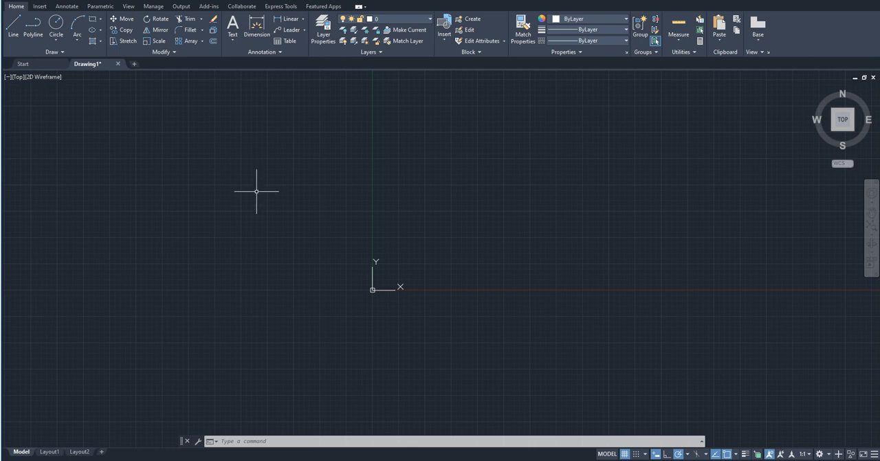
# Draw an upright rectangle about 3918 units wide just left of the Y axis with the Rectangle command.
pyautogui.click(122, 19)
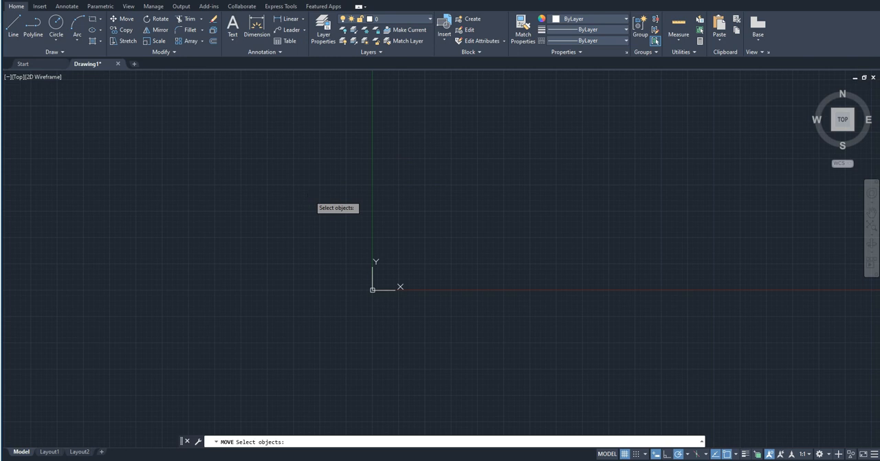
pyautogui.press('Escape')
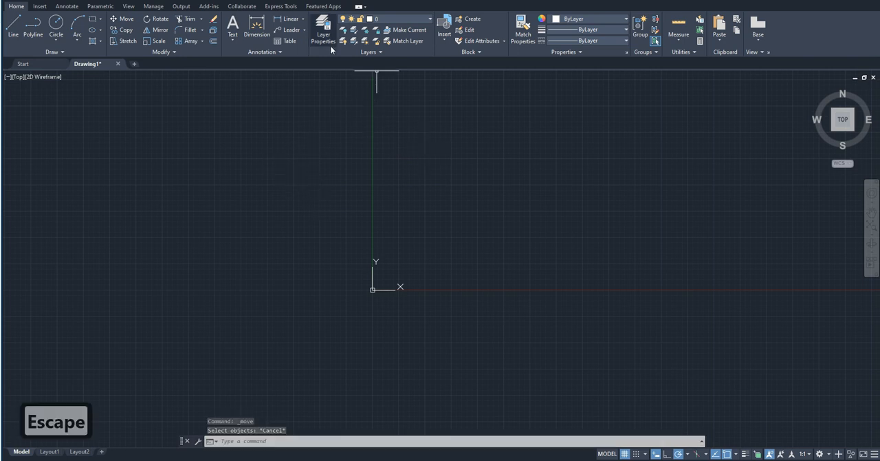
pyautogui.write('rec')
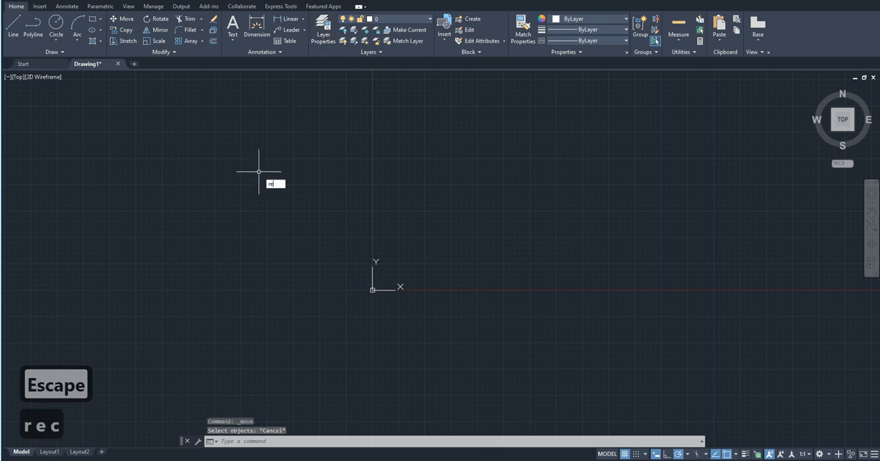
pyautogui.press('Return')
pyautogui.click(255, 171)
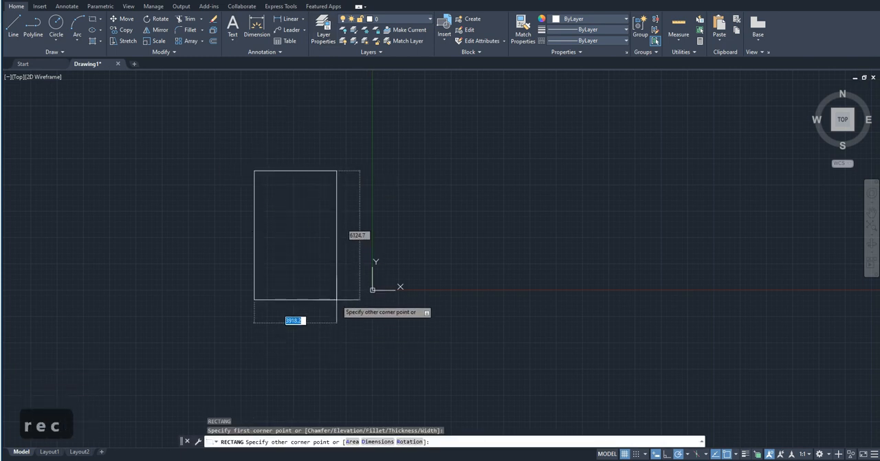
pyautogui.click(336, 292)
# Draw two circles centered on the midpoints of the rectangle's top and bottom edges, each with its radius reaching the corner.
pyautogui.press('Return')
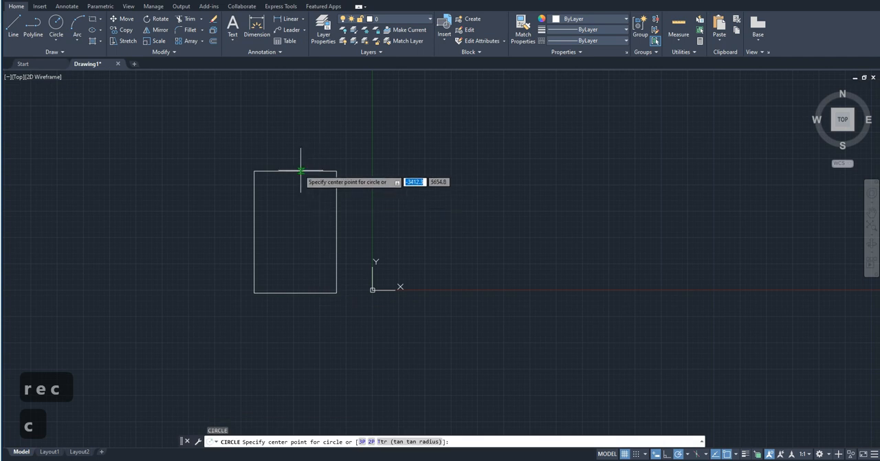
pyautogui.click(295, 170)
pyautogui.click(336, 171)
pyautogui.press('Return')
pyautogui.click(295, 292)
pyautogui.click(336, 293)
# Draw a small circle at the rectangle's center, with its radius reaching the edge of the upper circle.
pyautogui.scroll(2, 340, 192)
pyautogui.scroll(-3, 373, 236)
pyautogui.scroll(4, 320, 228)
pyautogui.press('Return')
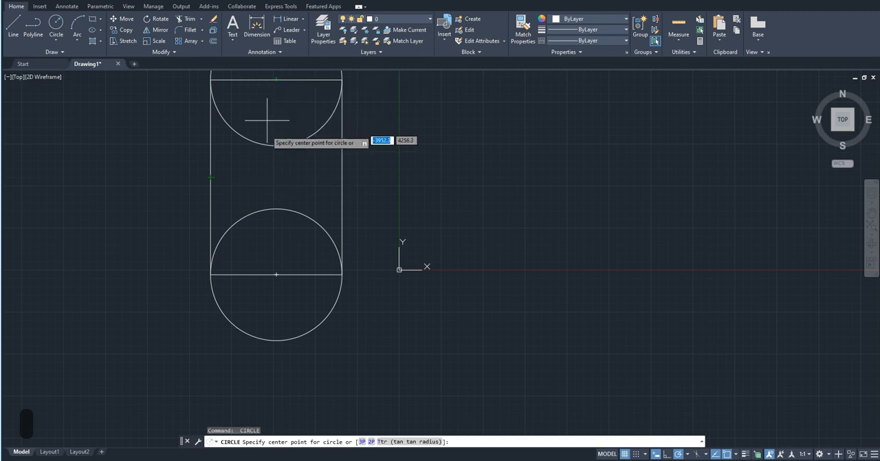
pyautogui.click(276, 176)
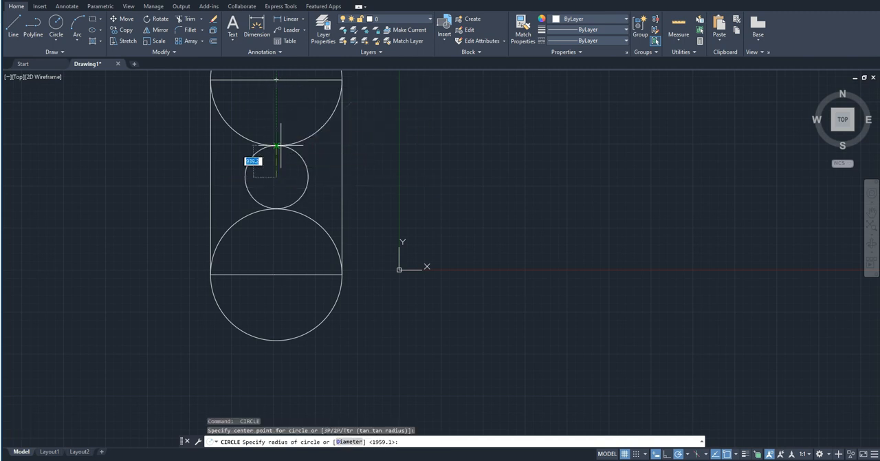
pyautogui.click(277, 145)
pyautogui.scroll(-3, 292, 278)
pyautogui.scroll(2, 294, 275)
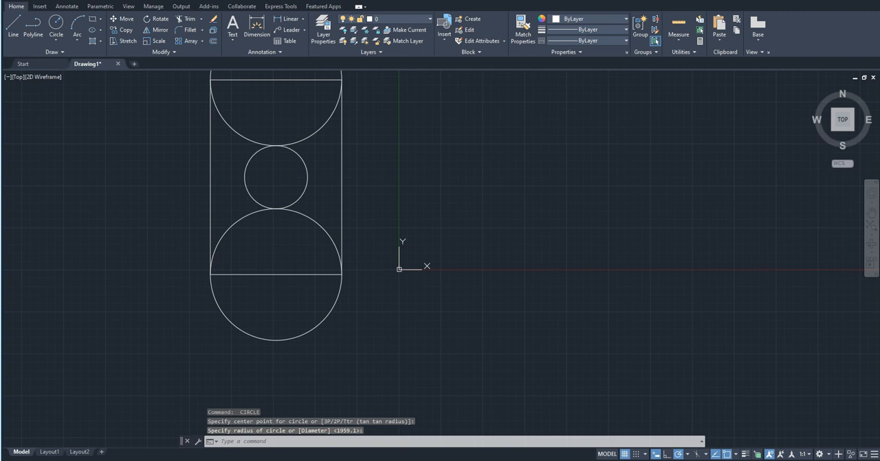
pyautogui.press('Escape')
pyautogui.scroll(-5, 294, 275)
pyautogui.scroll(2, 296, 275)
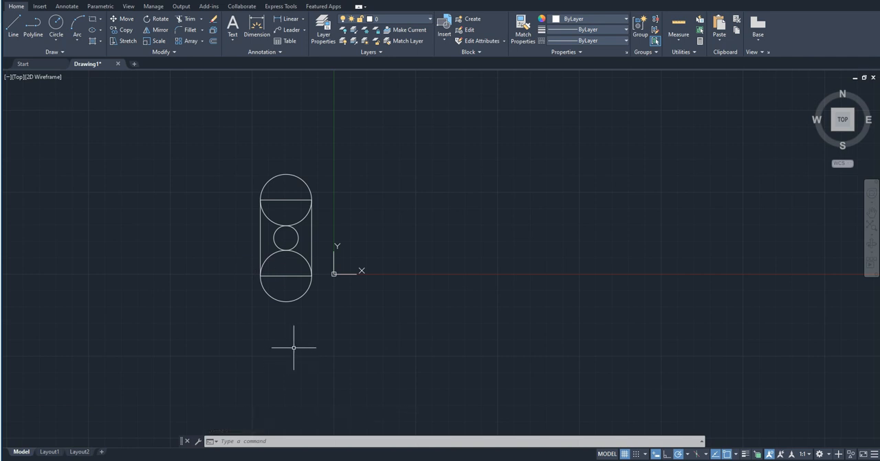
# Try to move the whole figure using the small circle's center as the base point.
pyautogui.write('mo')
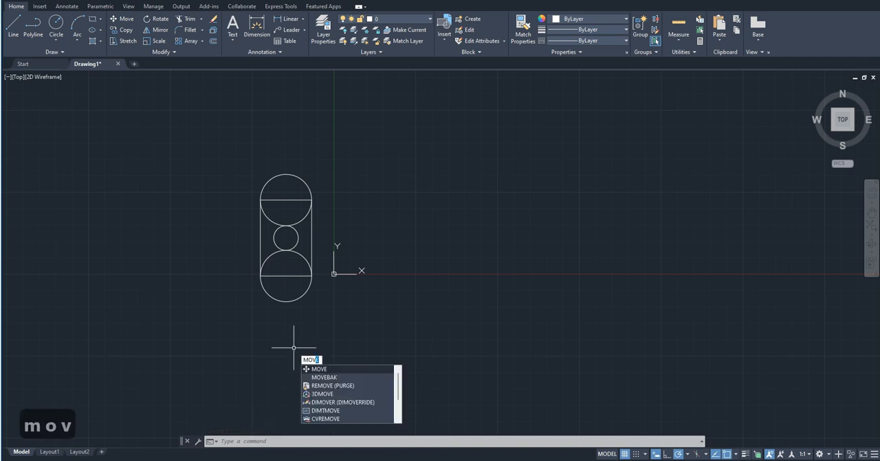
pyautogui.press('Return')
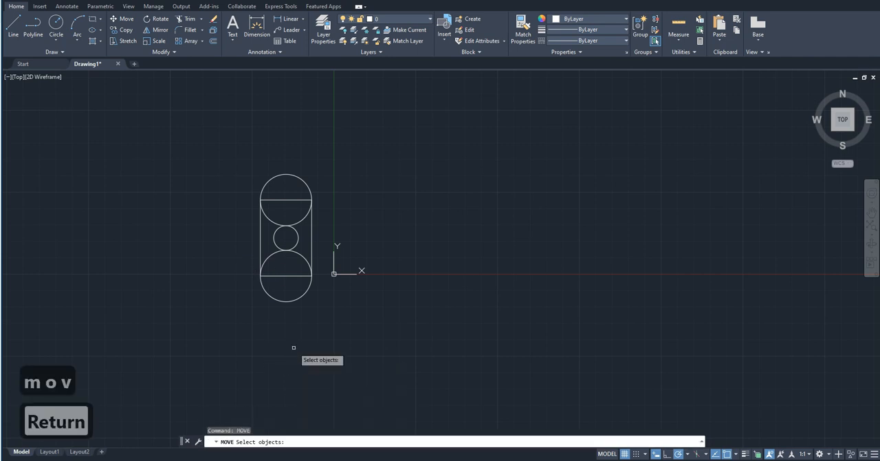
pyautogui.click(336, 340)
pyautogui.click(231, 114)
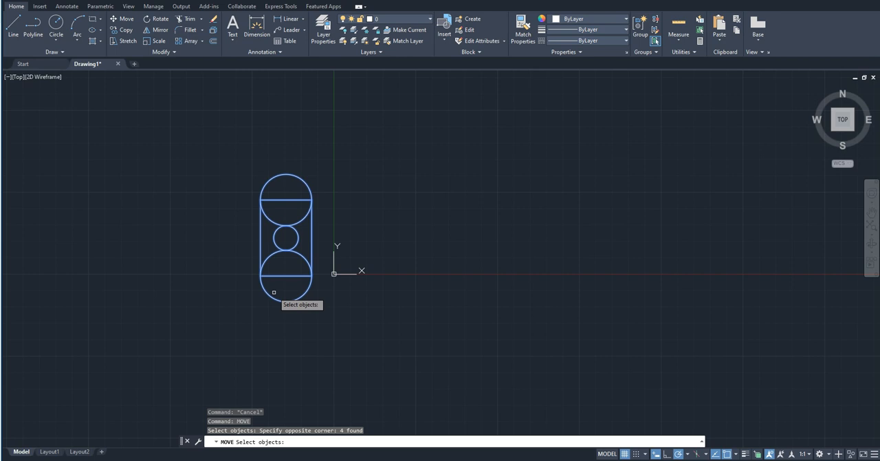
pyautogui.press('Return')
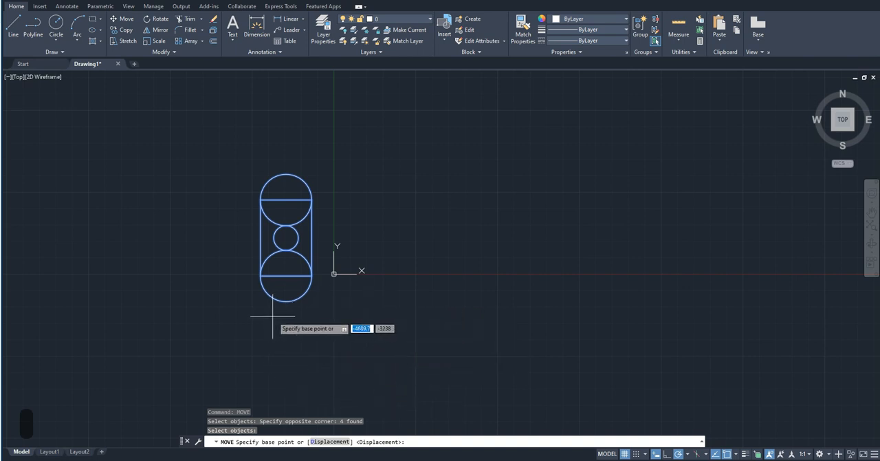
pyautogui.click(286, 237)
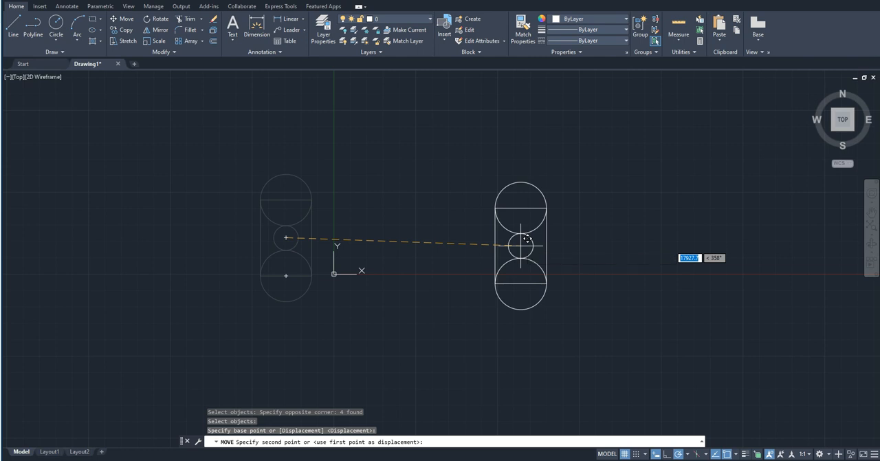
pyautogui.press('Escape')
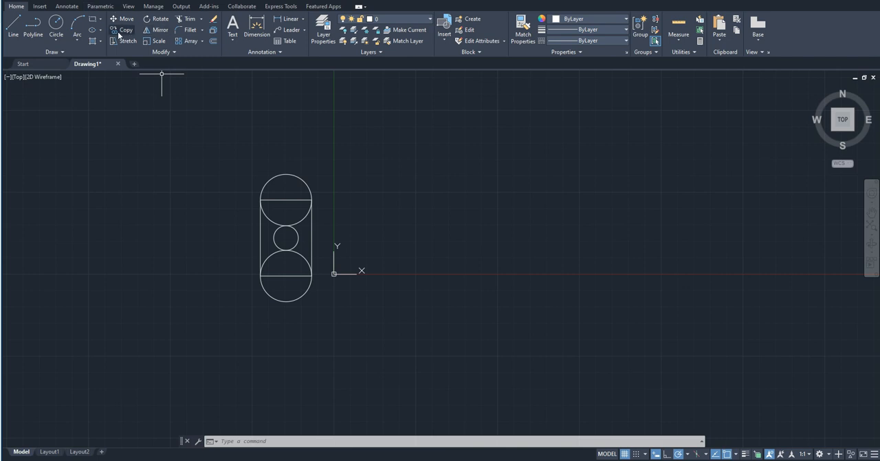
# Copy the whole figure from the small circle's center, placing three copies in a horizontal row to its right.
pyautogui.write('ct ')
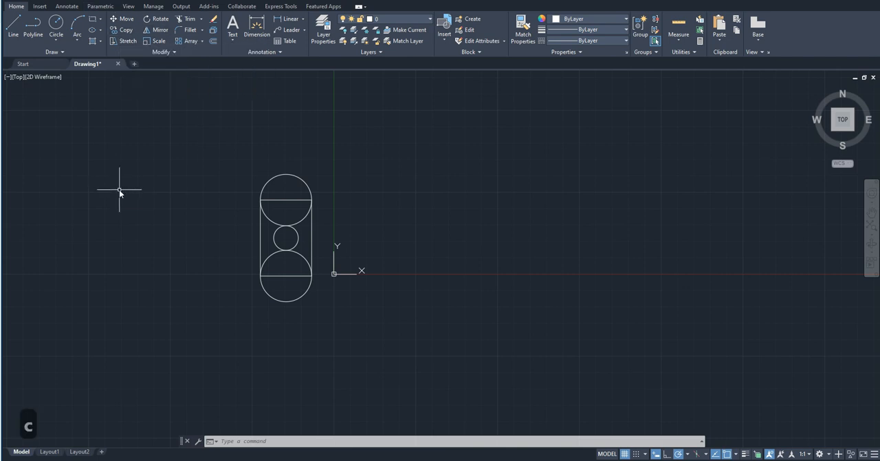
pyautogui.write('o')
pyautogui.press('Return')
pyautogui.click(209, 146)
pyautogui.click(356, 360)
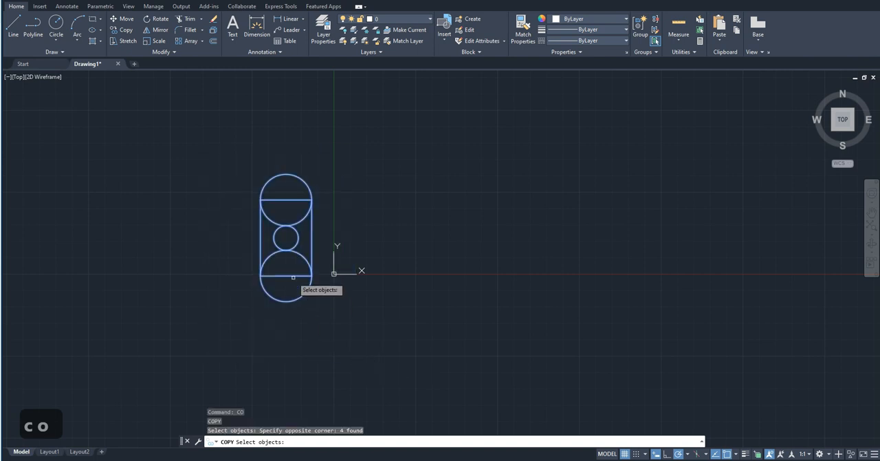
pyautogui.press('Return')
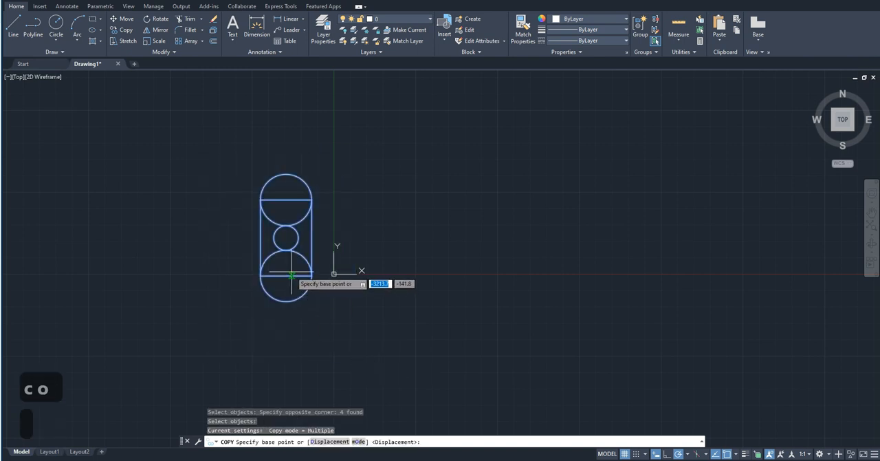
pyautogui.click(286, 238)
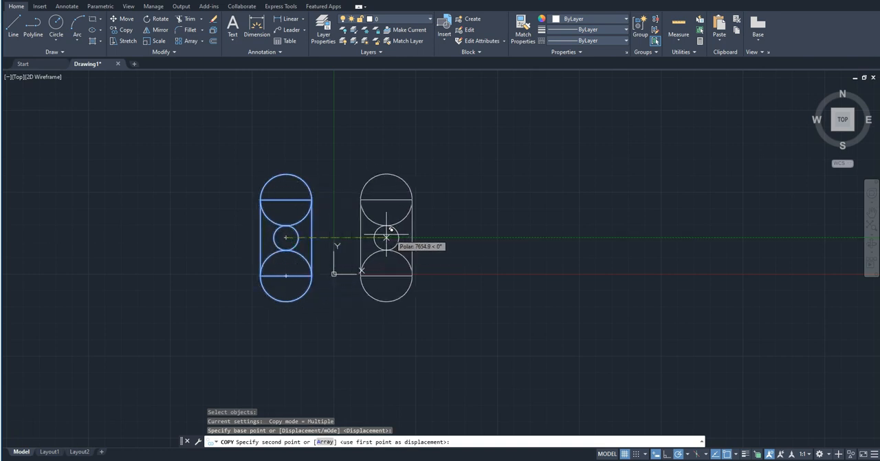
pyautogui.click(404, 238)
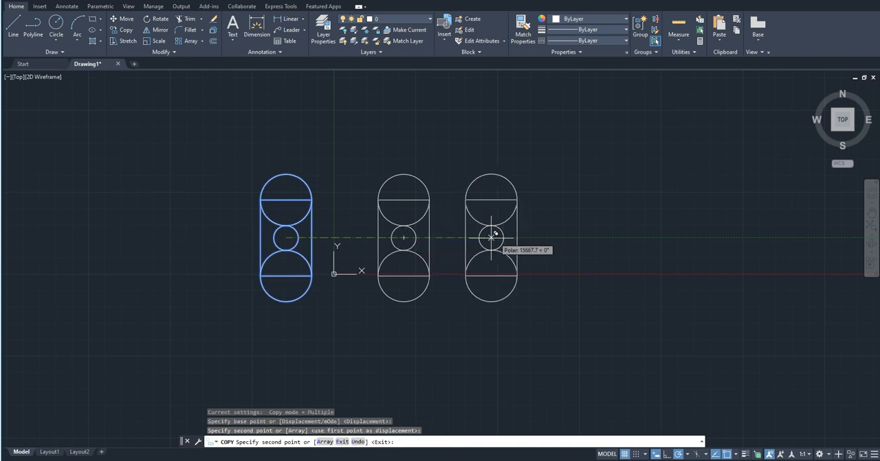
pyautogui.click(521, 237)
pyautogui.click(643, 238)
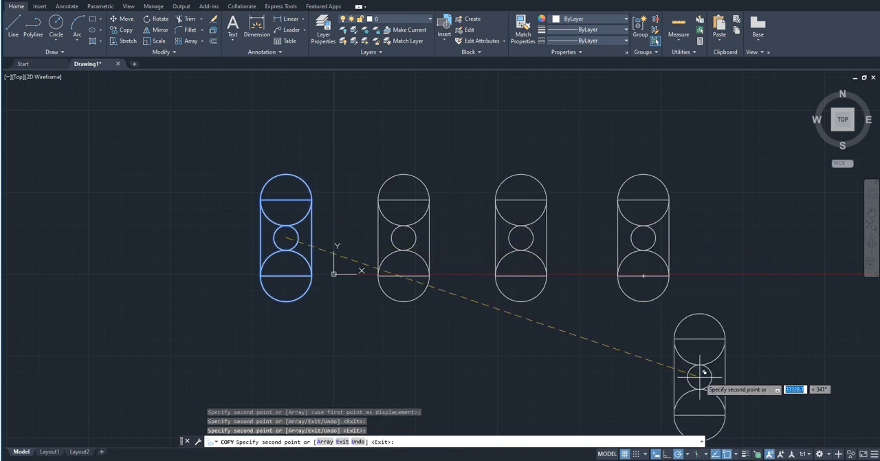
# Place four more copies of the figure freely below the row and end the Copy command.
pyautogui.click(716, 337)
pyautogui.click(580, 357)
pyautogui.click(478, 354)
pyautogui.click(344, 348)
pyautogui.press('Escape')
pyautogui.scroll(-2, 349, 346)
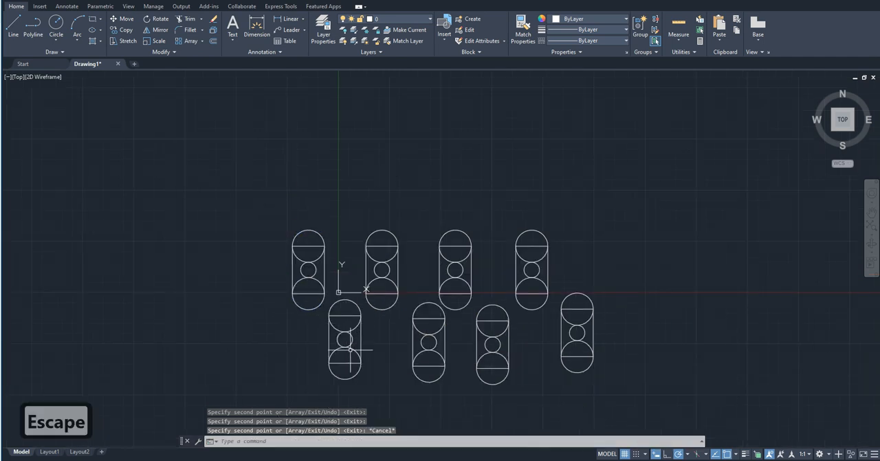
# Undo the last zoom and the multiple copy so only the original figure is left.
pyautogui.hotkey('ctrl', 'z')
pyautogui.hotkey('ctrl', 'z')
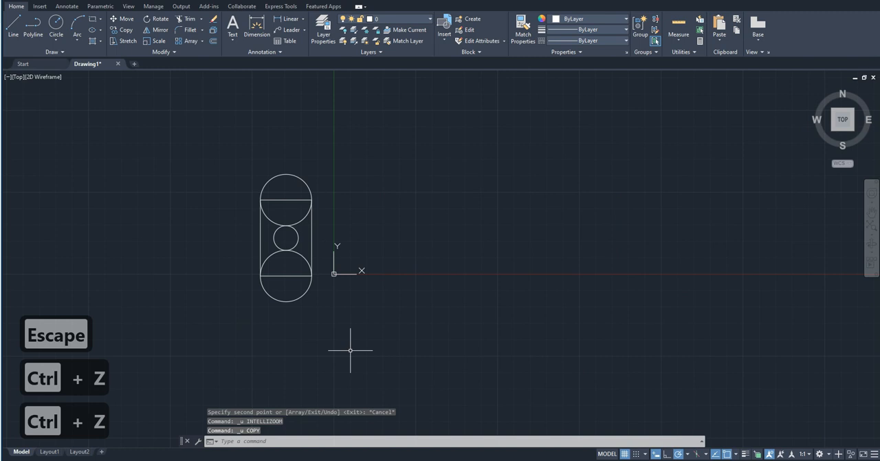
pyautogui.press('Escape')
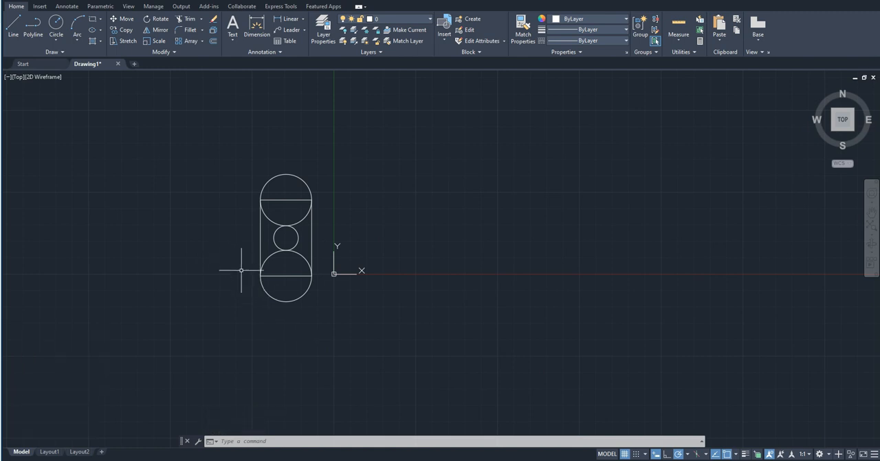
pyautogui.click(130, 28)
pyautogui.click(242, 140)
pyautogui.click(338, 334)
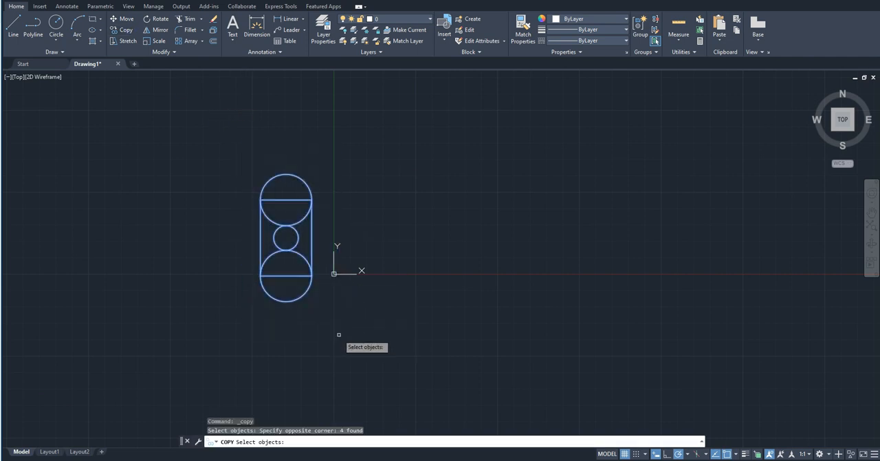
pyautogui.press('Return')
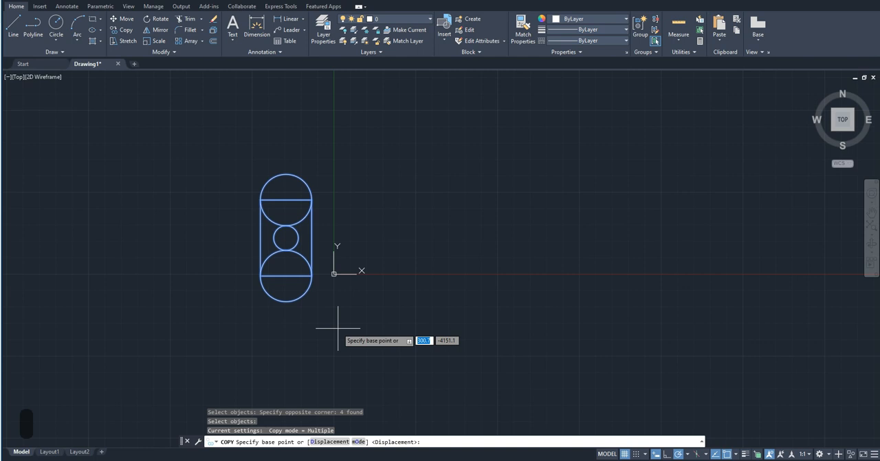
pyautogui.write('a')
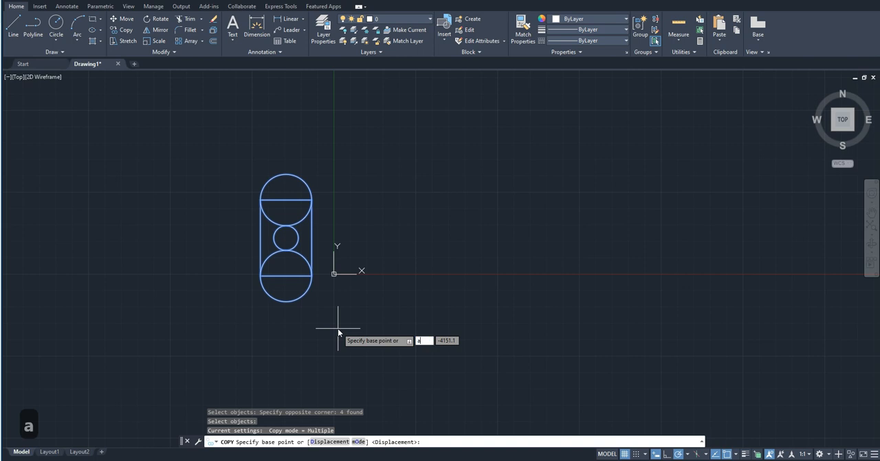
pyautogui.click(277, 230)
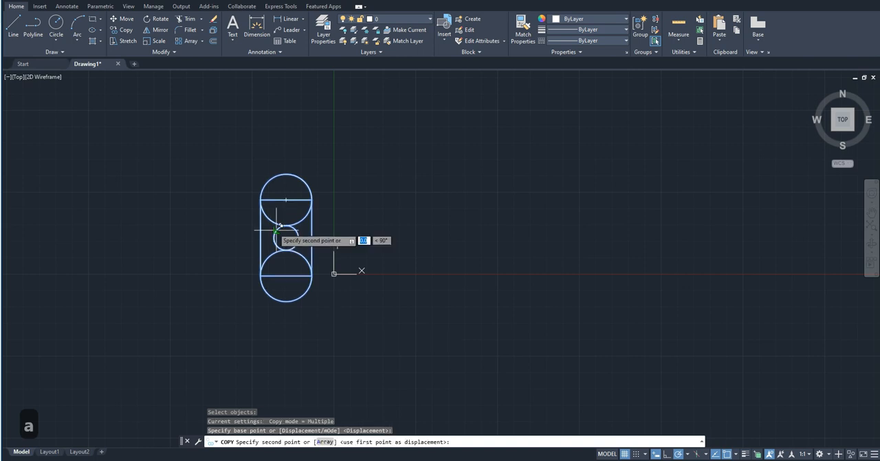
pyautogui.press('Escape')
# Copy the whole figure from the small circle's center as a horizontal array of 5 items spaced 5000 apart to its right.
pyautogui.click(235, 143)
pyautogui.click(354, 332)
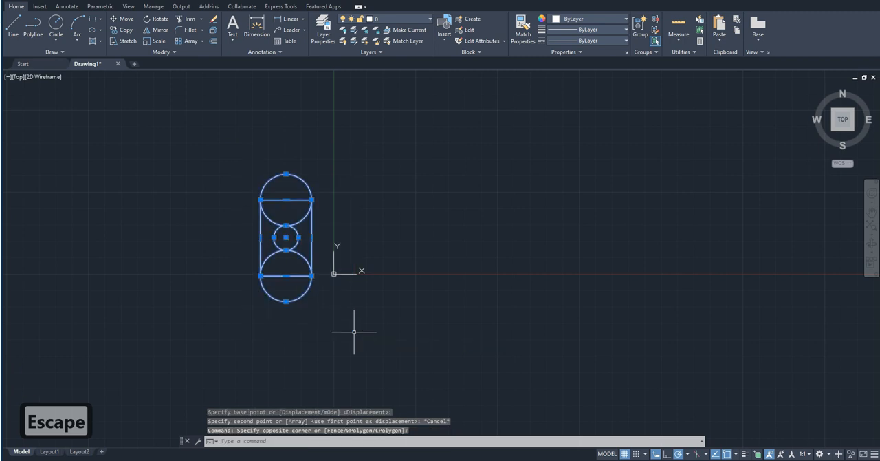
pyautogui.write('co')
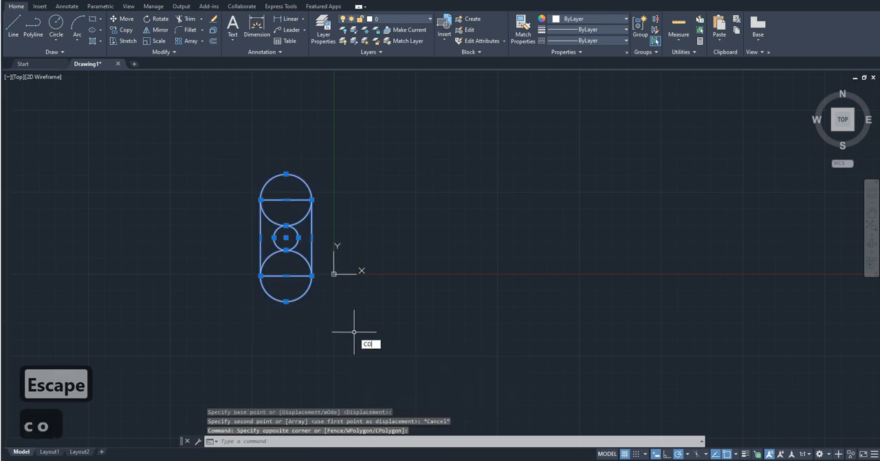
pyautogui.press('Return')
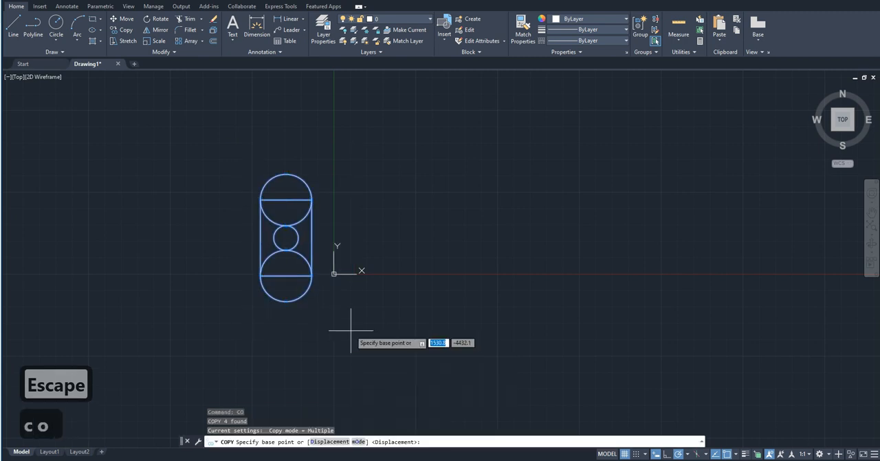
pyautogui.click(286, 238)
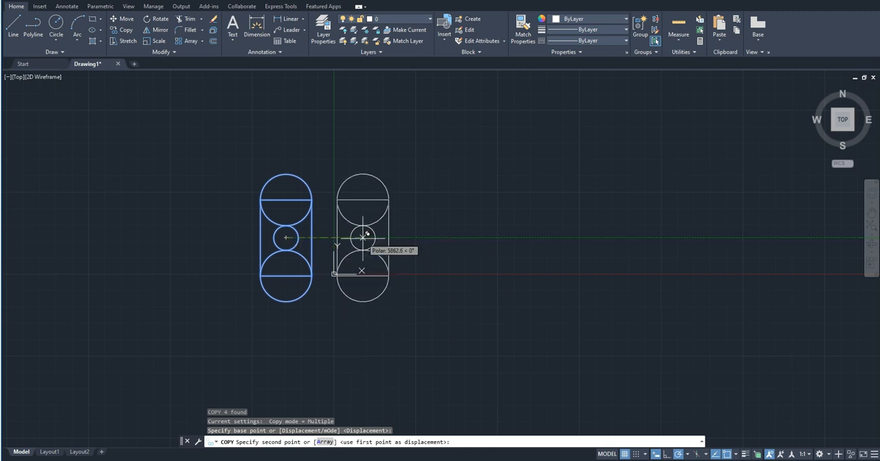
pyautogui.write('a')
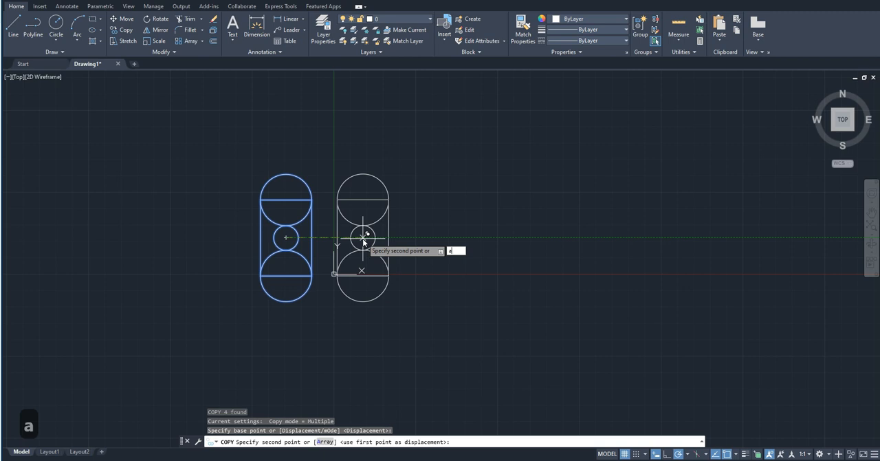
pyautogui.press('Return')
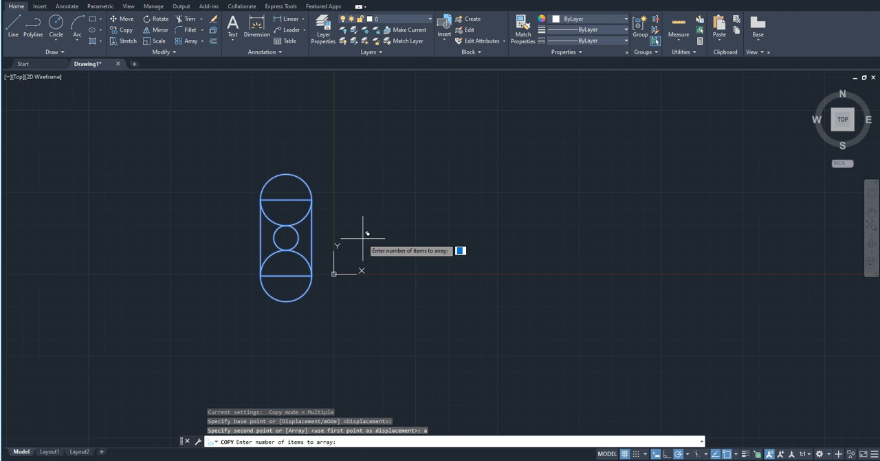
pyautogui.write('5')
pyautogui.press('Return')
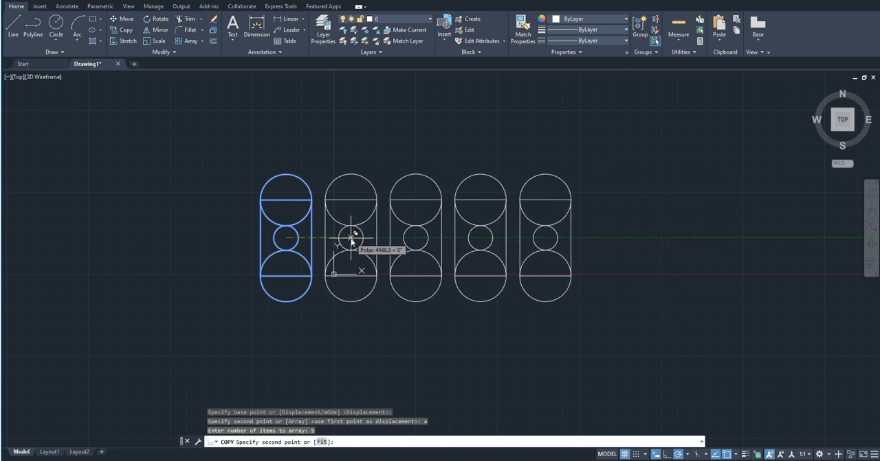
pyautogui.write('5000')
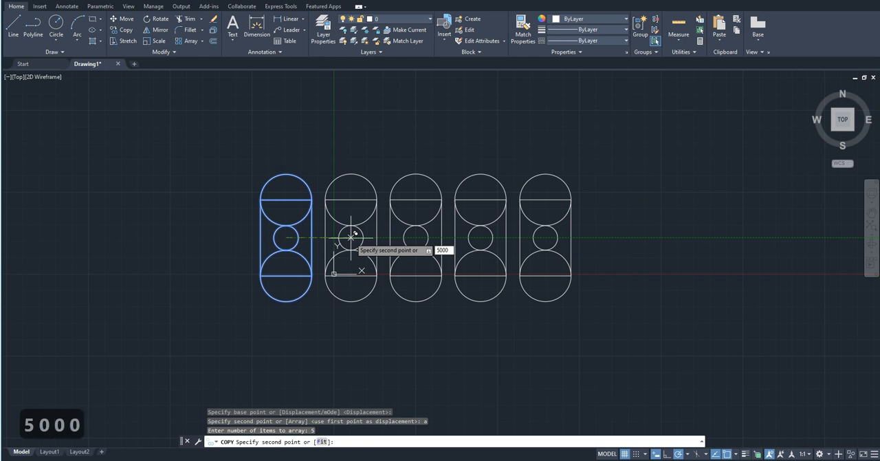
pyautogui.press('Return')
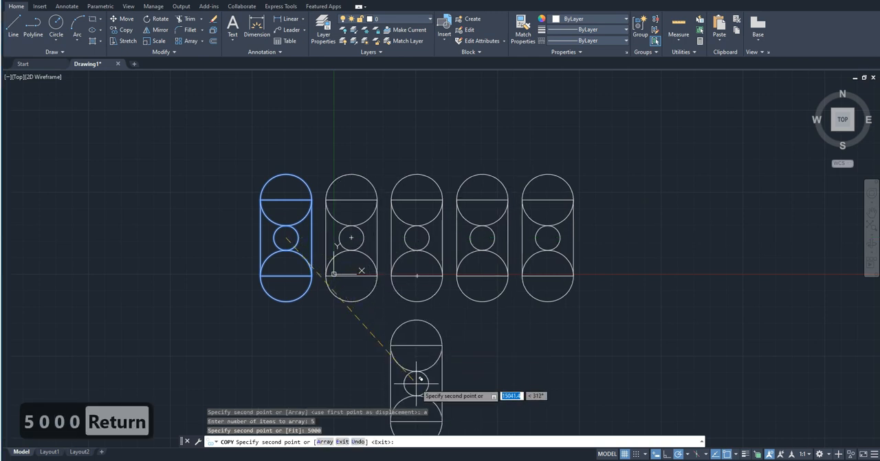
pyautogui.press('Escape')
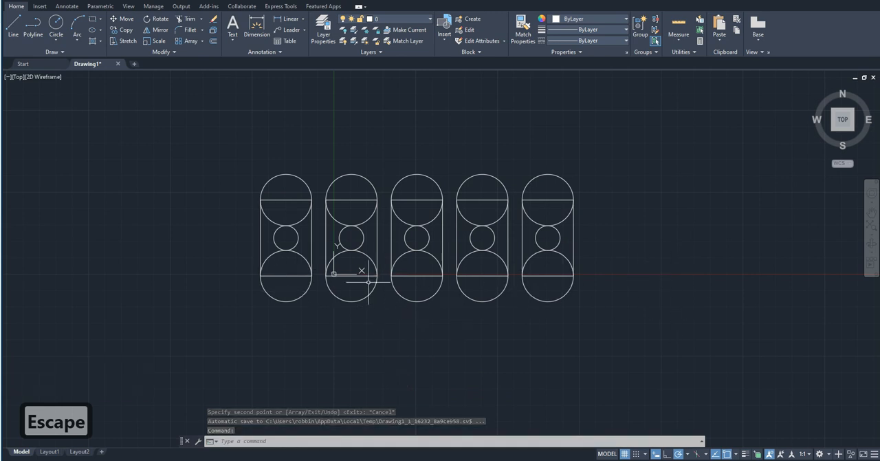
# Check the distance between the first two figures' small-circle centers and from the first rectangle's edge using temporary lines.
pyautogui.write('l')
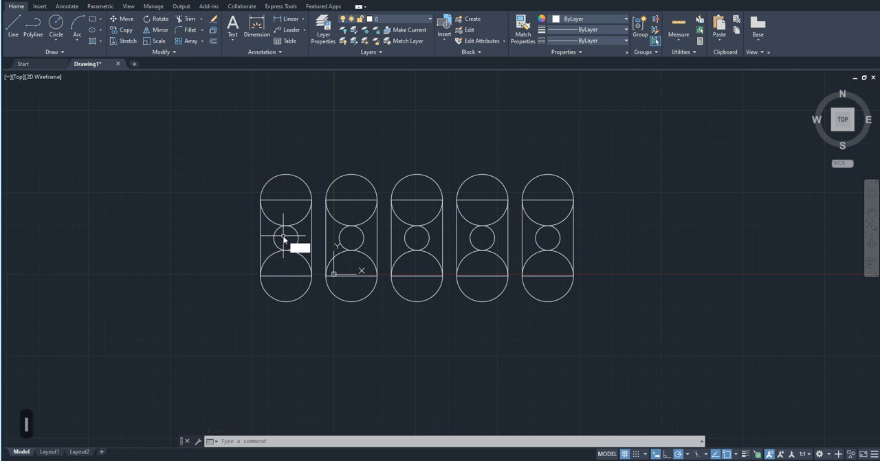
pyautogui.press('Return')
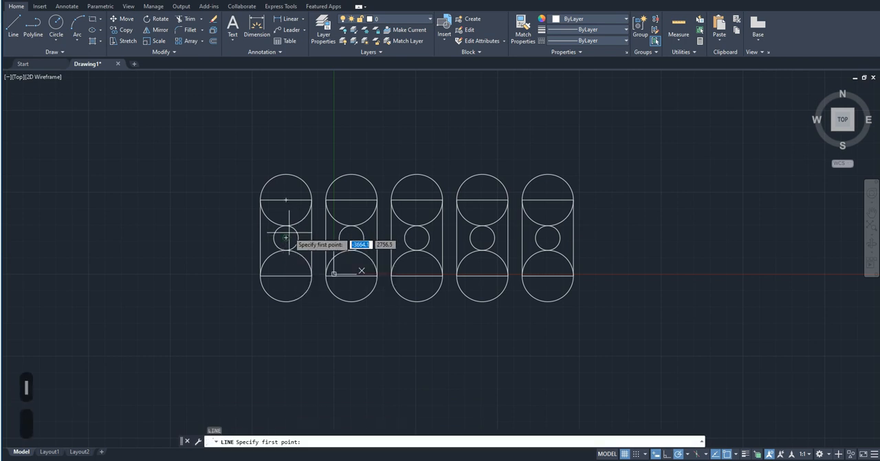
pyautogui.click(285, 238)
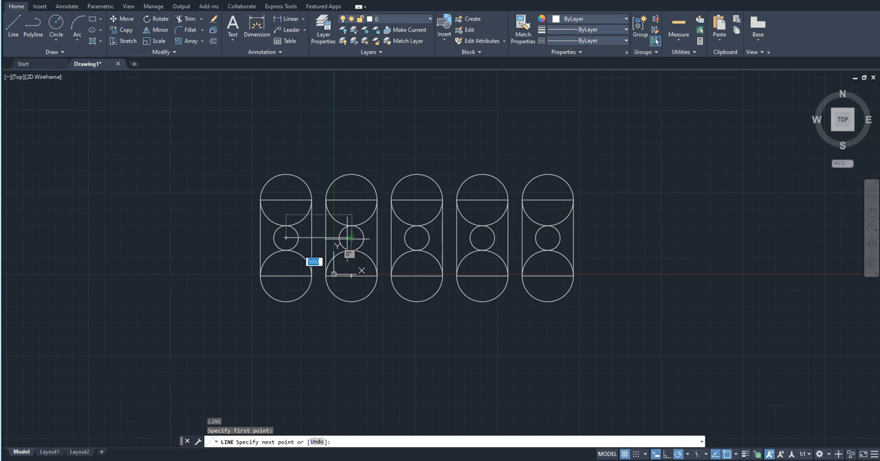
pyautogui.press('Escape')
pyautogui.press('Return')
pyautogui.click(311, 237)
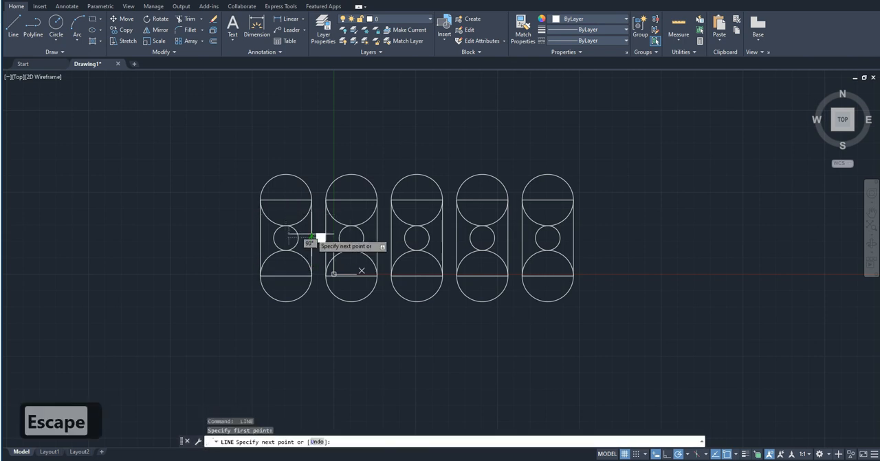
pyautogui.press('Escape')
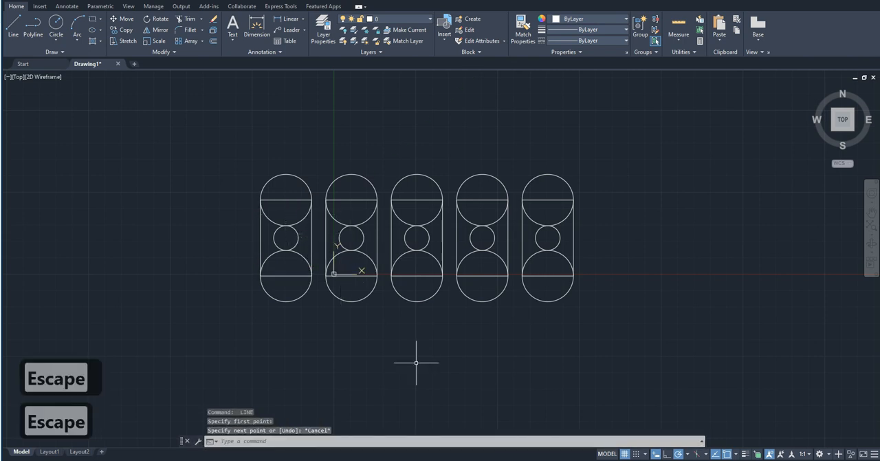
# Delete the four arrayed copies beside the original figure.
pyautogui.scroll(-2, 415, 341)
pyautogui.click(555, 374)
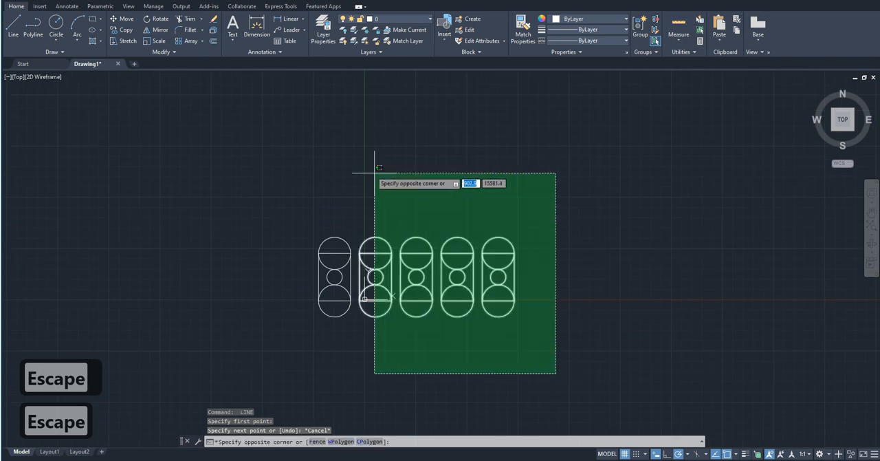
pyautogui.click(371, 171)
pyautogui.press('Delete')
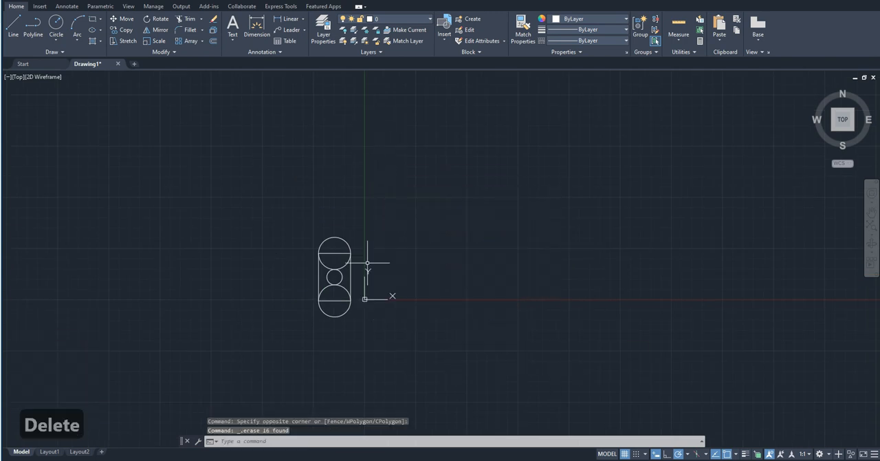
# Rotate the whole figure about the rectangle's lower-right corner to a freely picked angle of about 294°.
pyautogui.click(370, 351)
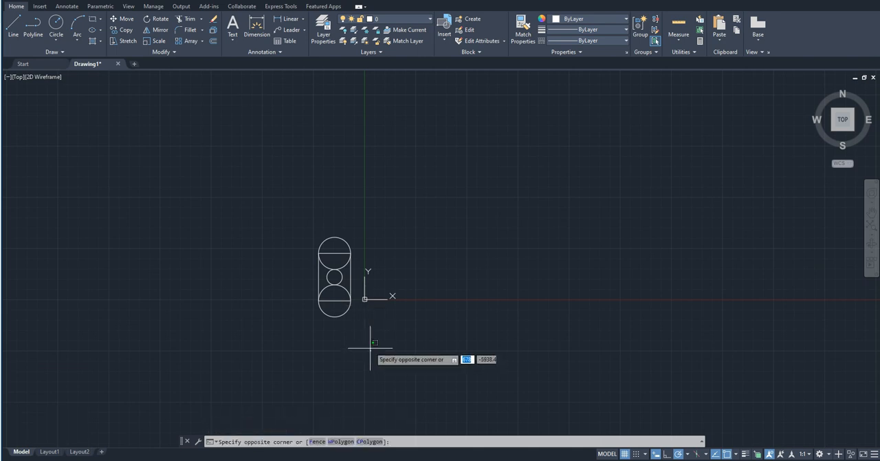
pyautogui.click(377, 341)
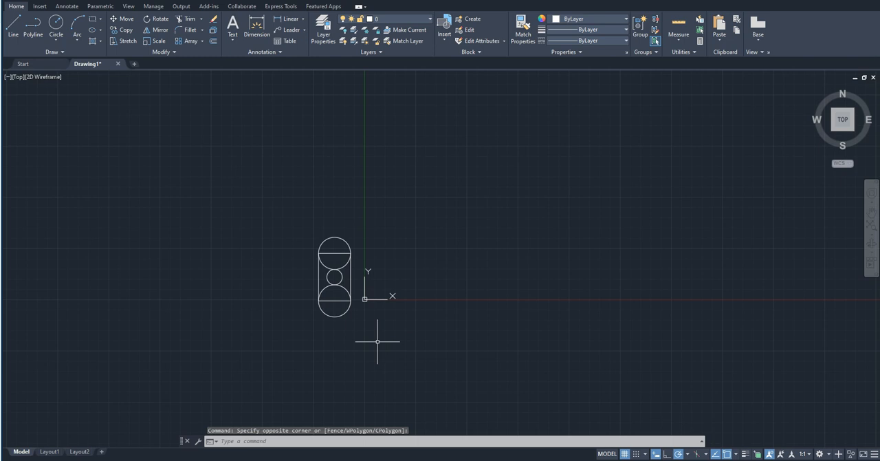
pyautogui.click(371, 339)
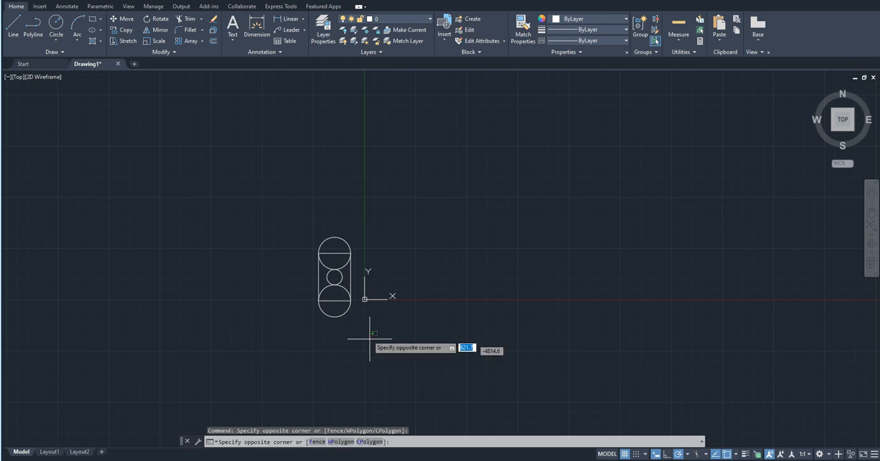
pyautogui.click(313, 189)
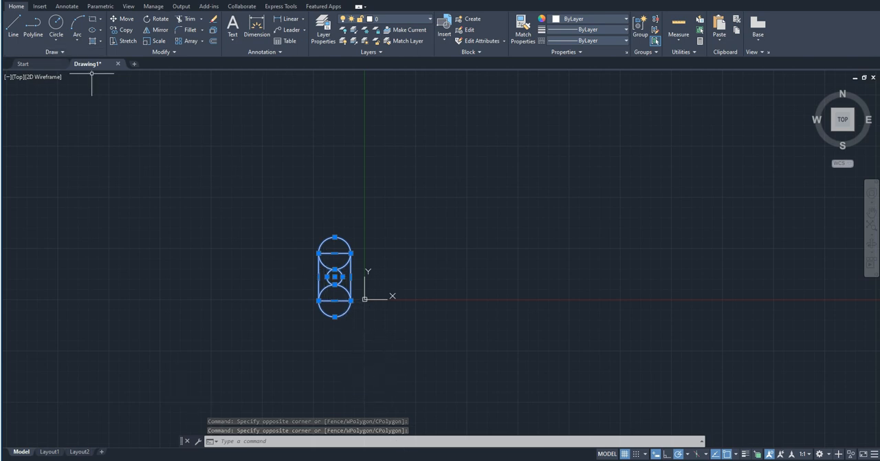
pyautogui.scroll(2, 327, 344)
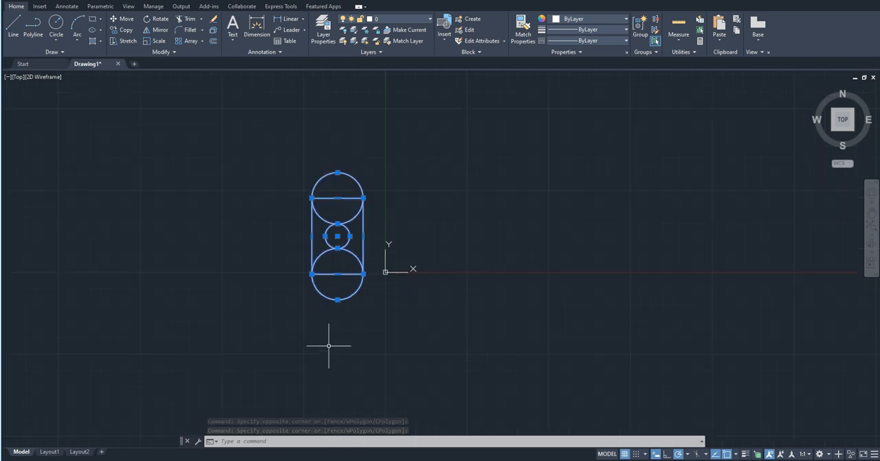
pyautogui.click(158, 21)
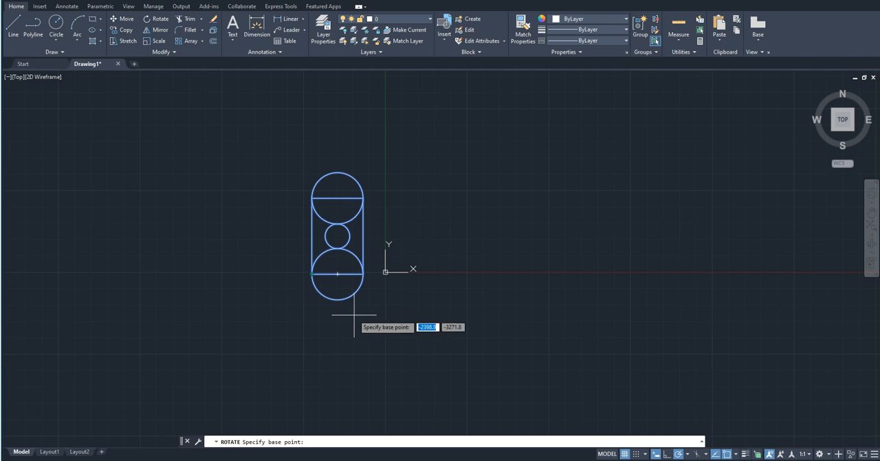
pyautogui.click(363, 274)
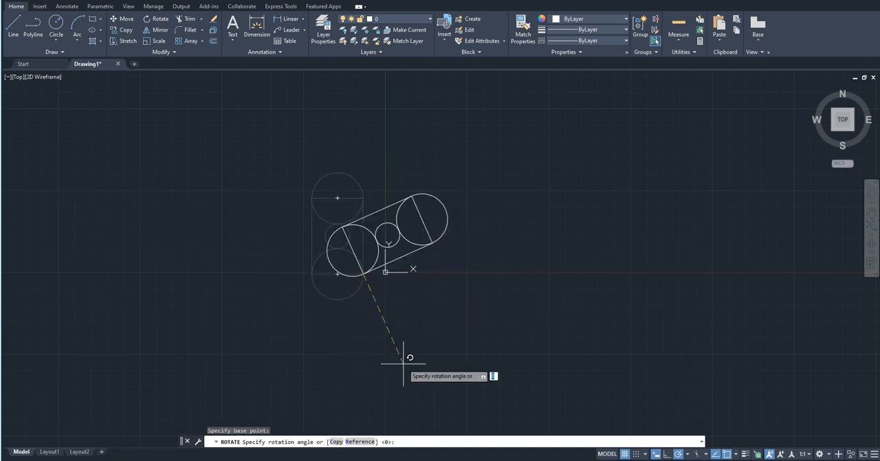
pyautogui.click(378, 363)
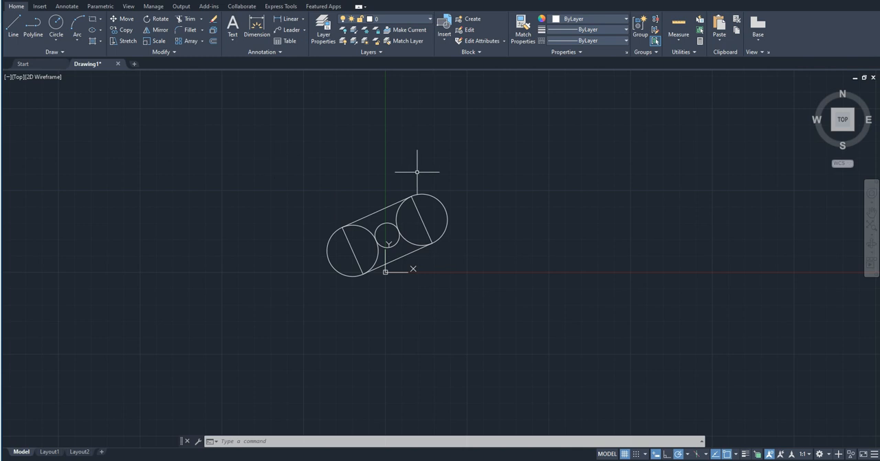
# Rotate the tilted figure about the same rectangle corner with the Reference option, aligning the rectangle's short edge from that corner to 180°.
pyautogui.click(295, 154)
pyautogui.click(463, 326)
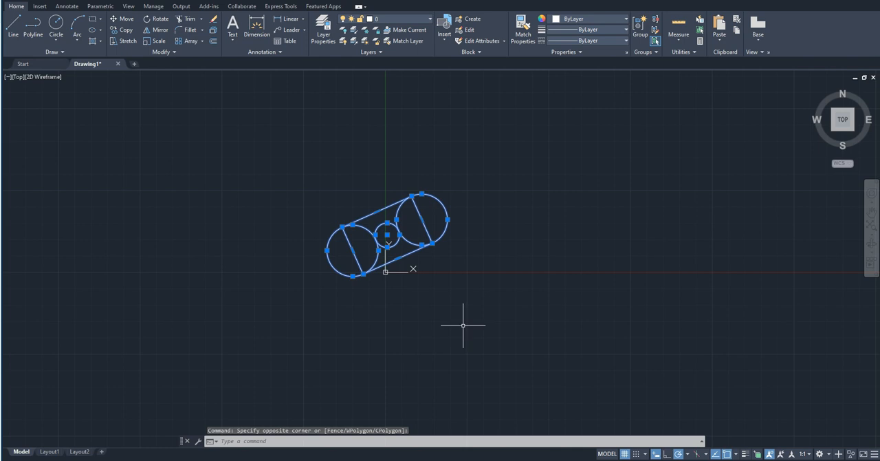
pyautogui.write('ro')
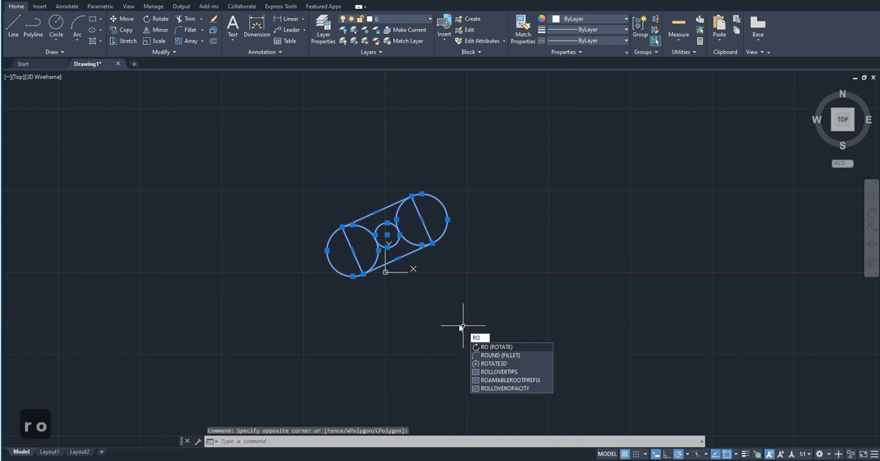
pyautogui.press('Return')
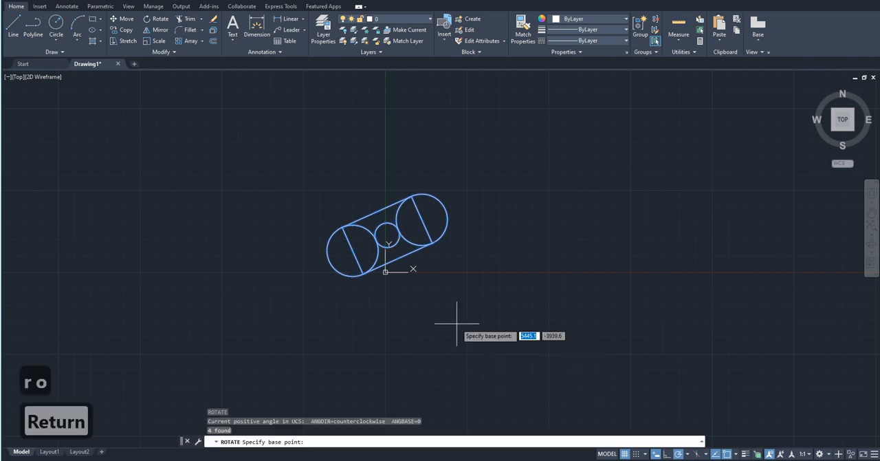
pyautogui.click(365, 273)
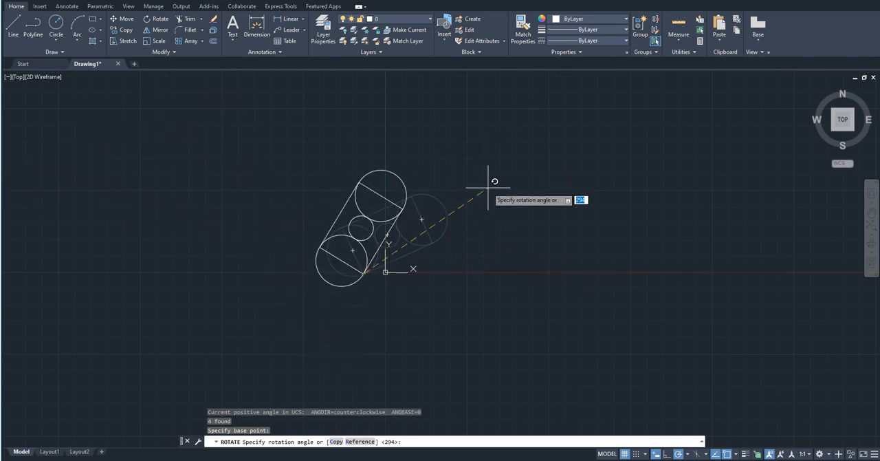
pyautogui.write('r')
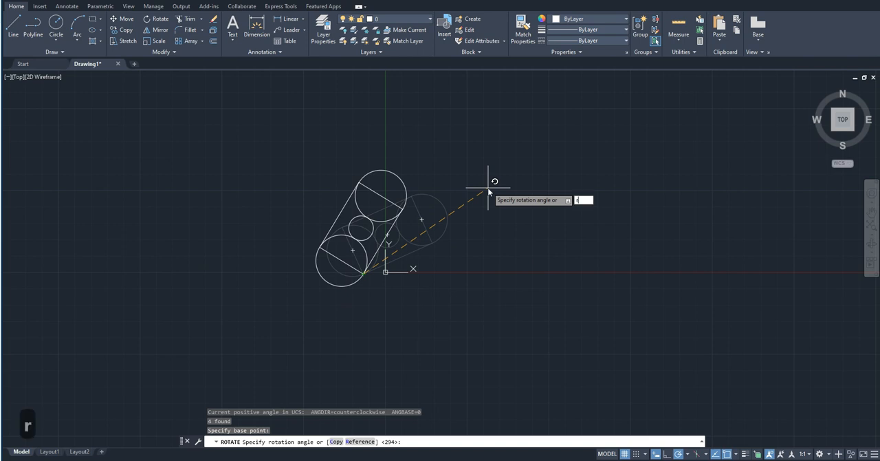
pyautogui.press('Return')
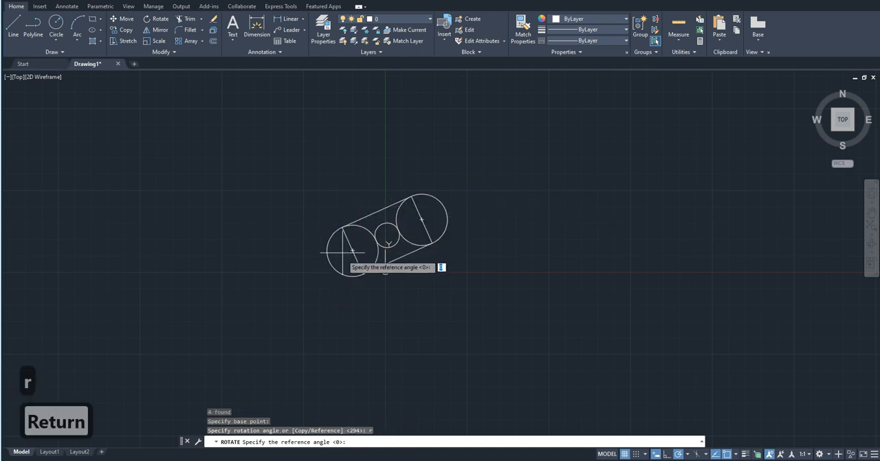
pyautogui.scroll(2, 299, 244)
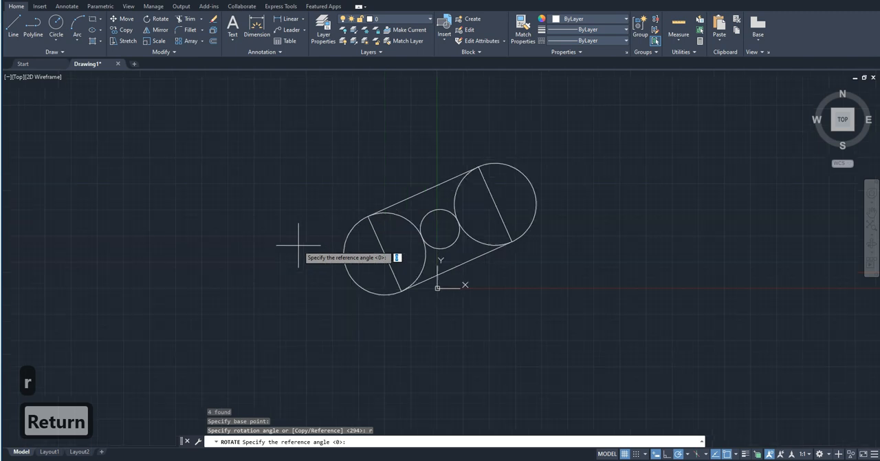
pyautogui.click(402, 290)
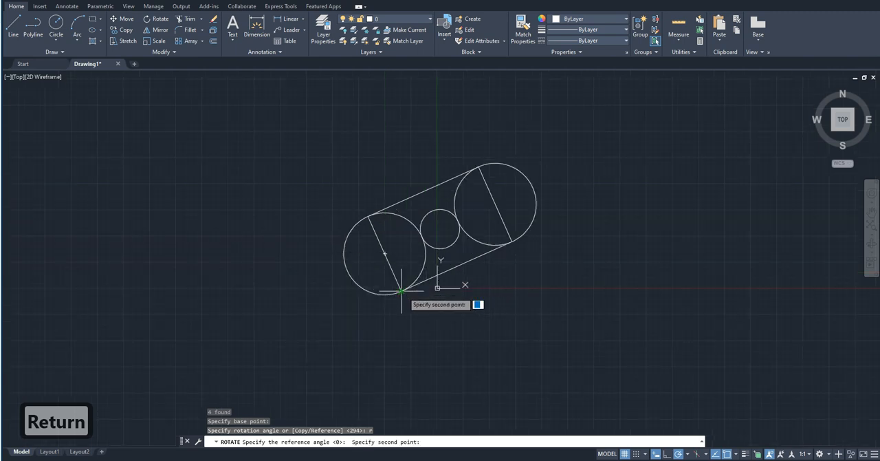
pyautogui.click(368, 216)
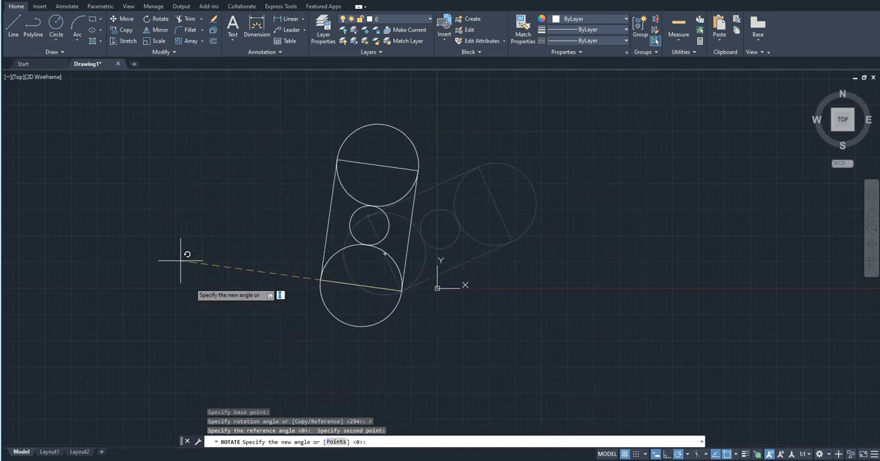
pyautogui.click(231, 289)
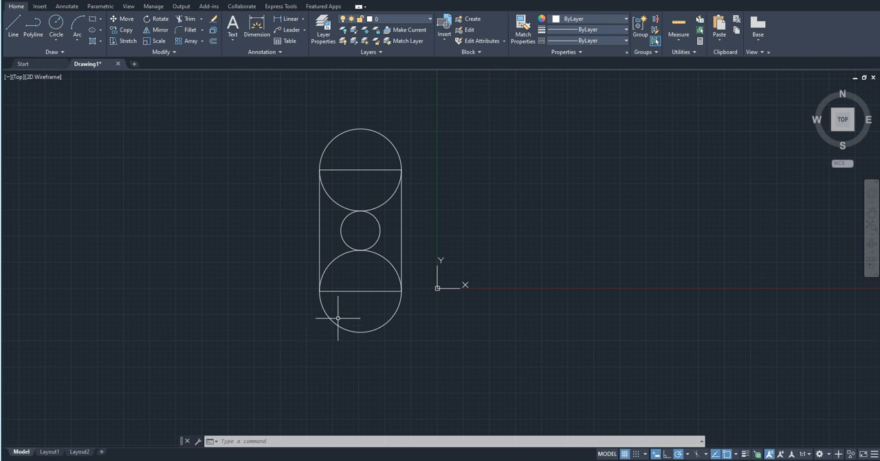
# Offset the rectangle inward by 300.
pyautogui.write('r')
pyautogui.press('Escape')
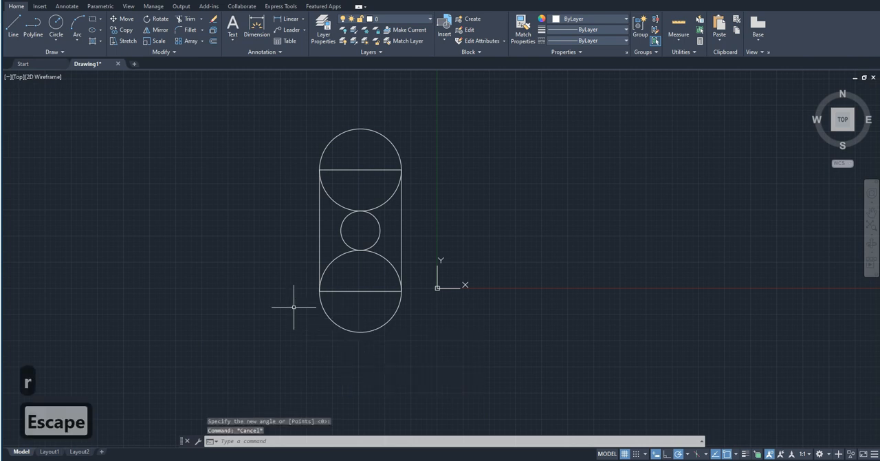
pyautogui.click(213, 40)
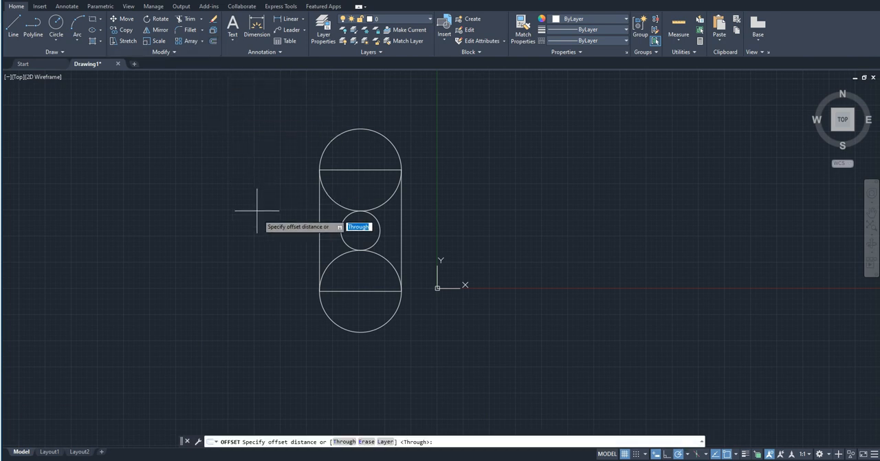
pyautogui.scroll(4, 330, 212)
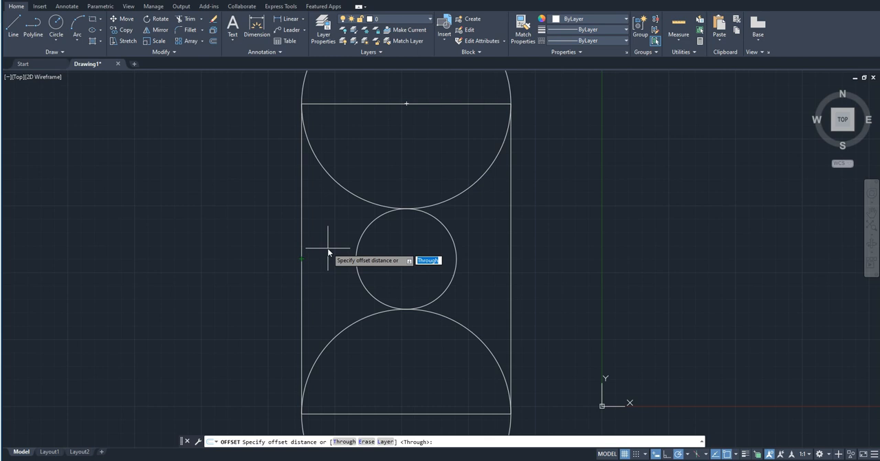
pyautogui.write('00')
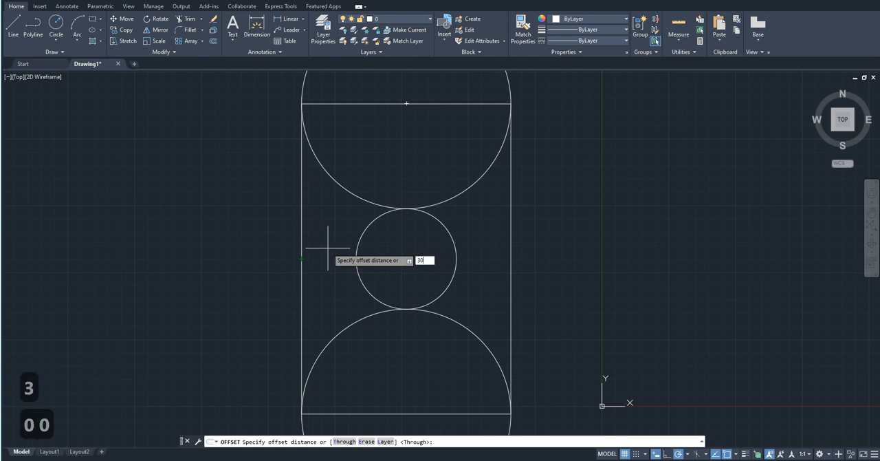
pyautogui.press('Return')
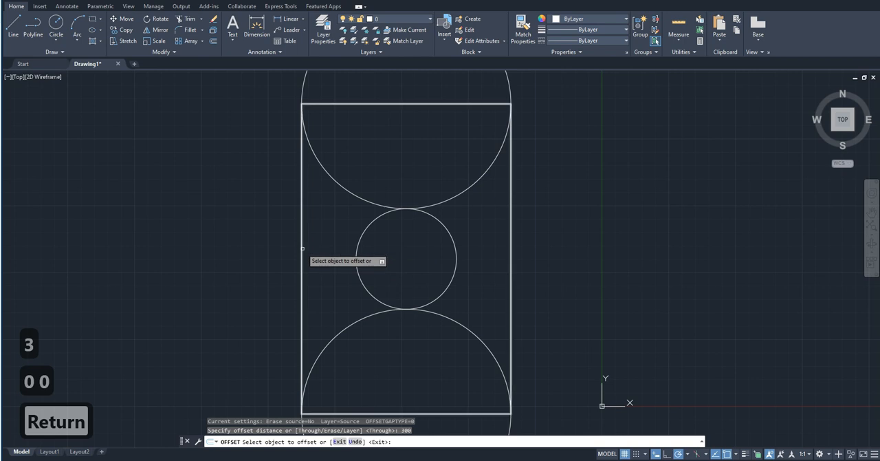
pyautogui.click(302, 248)
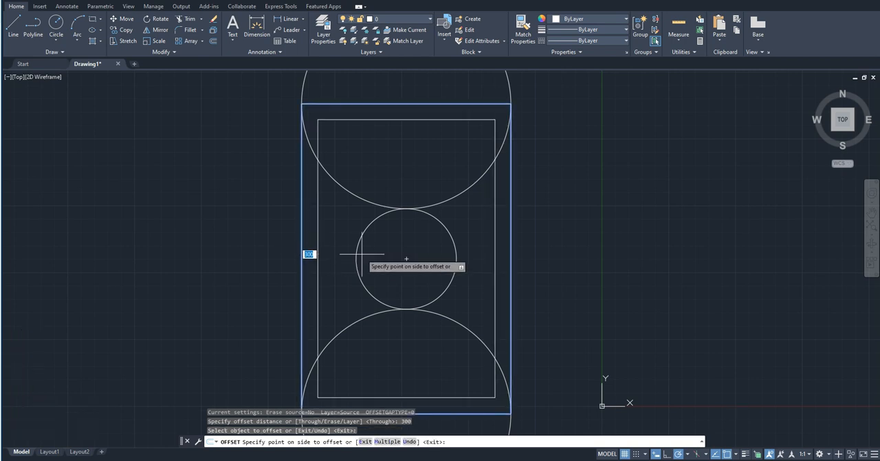
pyautogui.scroll(-2, 362, 253)
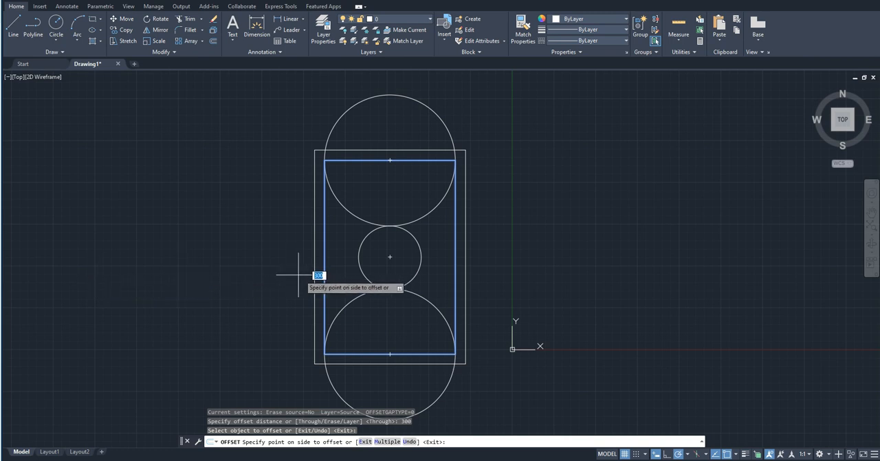
pyautogui.click(347, 289)
# Offset the upper large circle and the small middle circle inward by the same 300 distance.
pyautogui.click(349, 109)
pyautogui.click(373, 146)
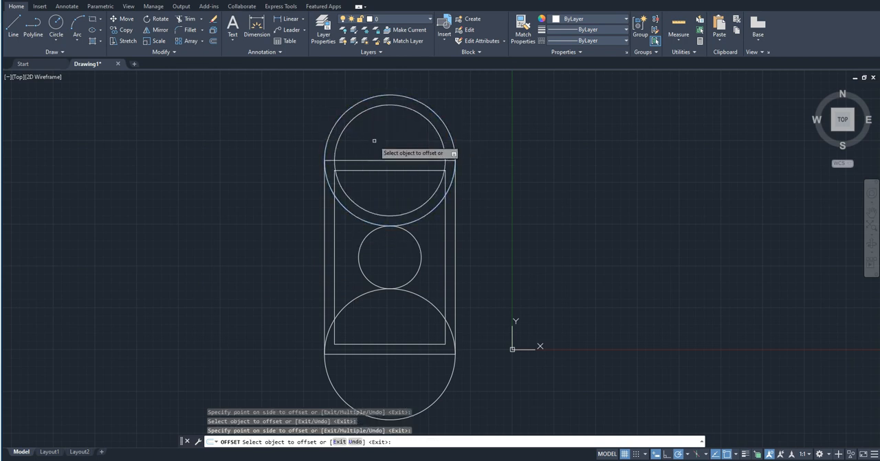
pyautogui.click(419, 247)
pyautogui.click(401, 252)
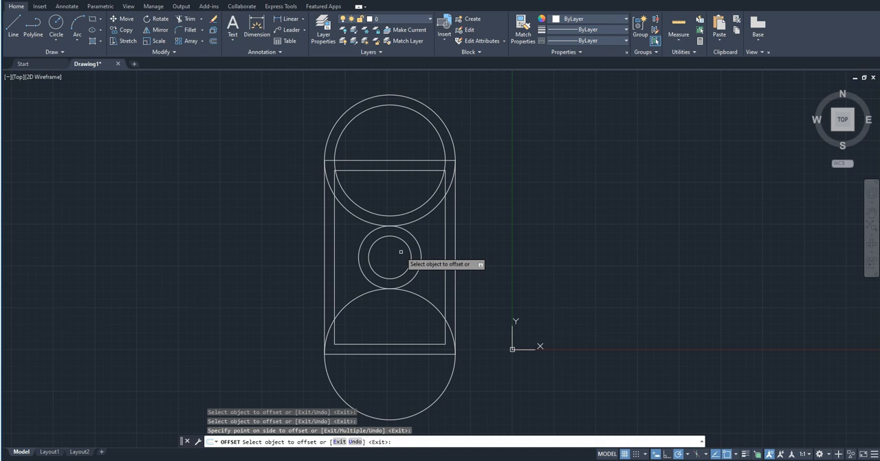
pyautogui.press('Escape')
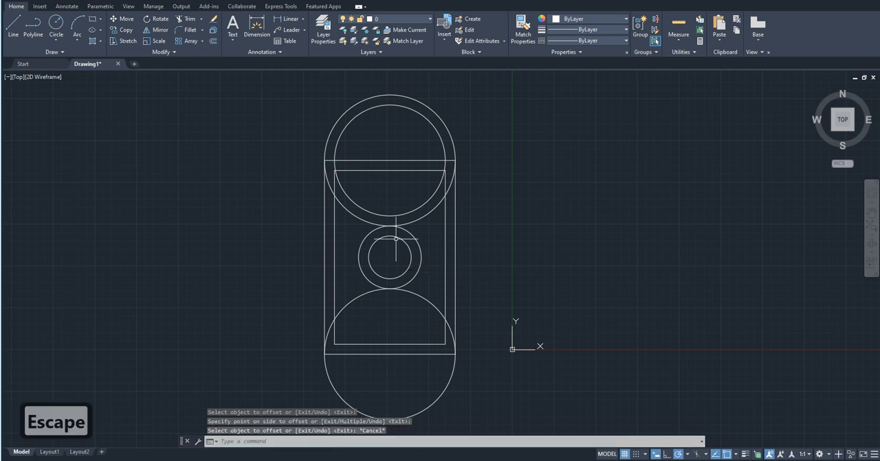
# Draw a horizontal line beside the figure, just to the right of the origin along the X axis.
pyautogui.scroll(-2, 388, 237)
pyautogui.scroll(2, 450, 289)
pyautogui.write('l')
pyautogui.press('space')
pyautogui.click(457, 271)
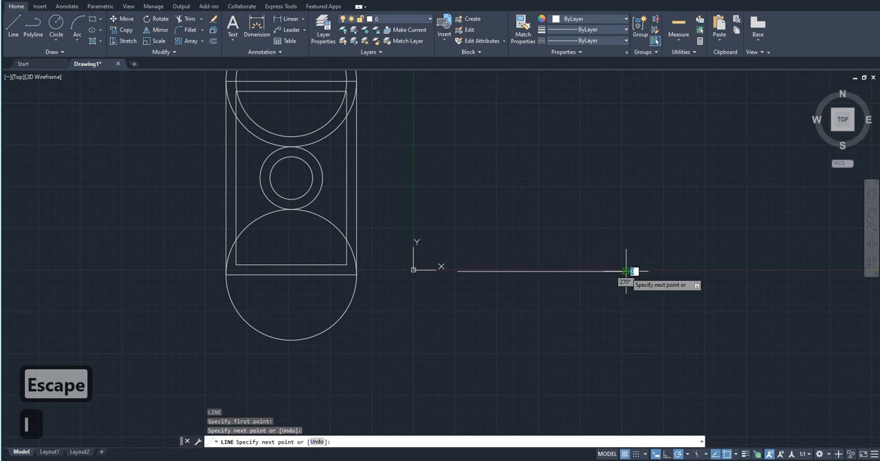
pyautogui.press('Escape')
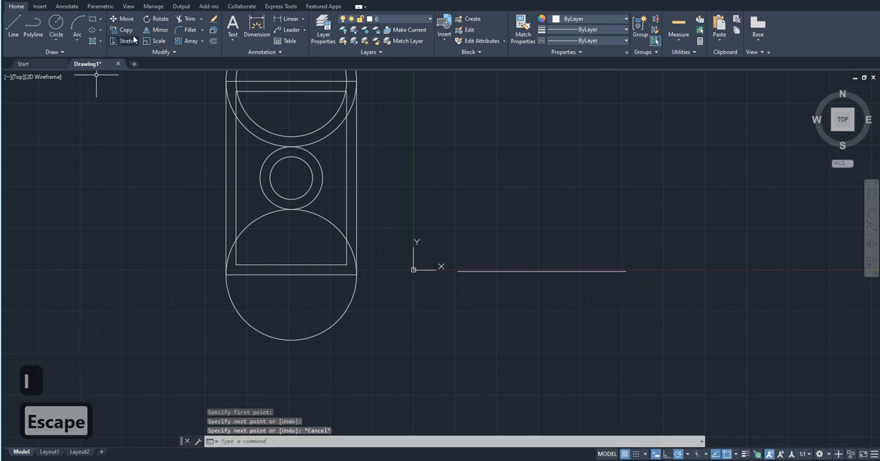
# Offset the horizontal line upward three times at 300 spacing, each time from the newest line.
pyautogui.click(212, 41)
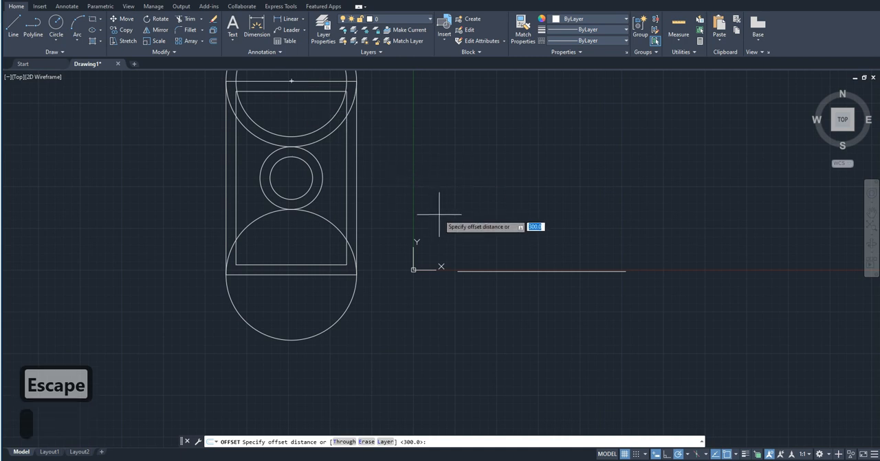
pyautogui.press('Return')
pyautogui.click(497, 270)
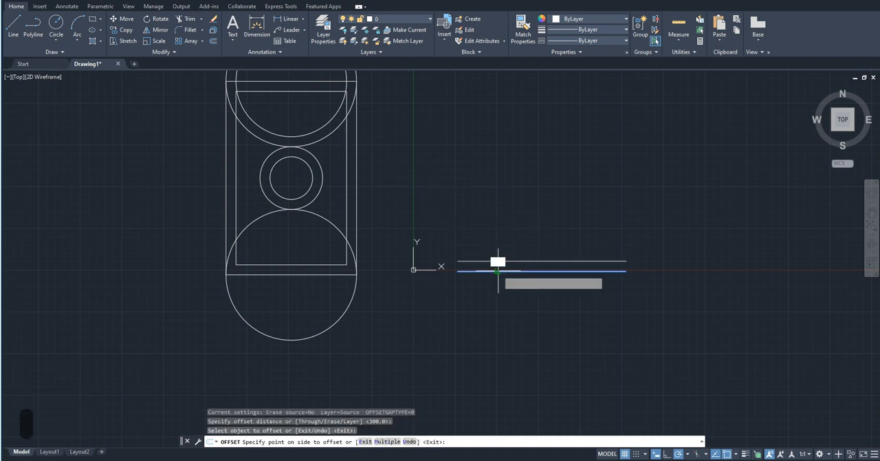
pyautogui.click(480, 193)
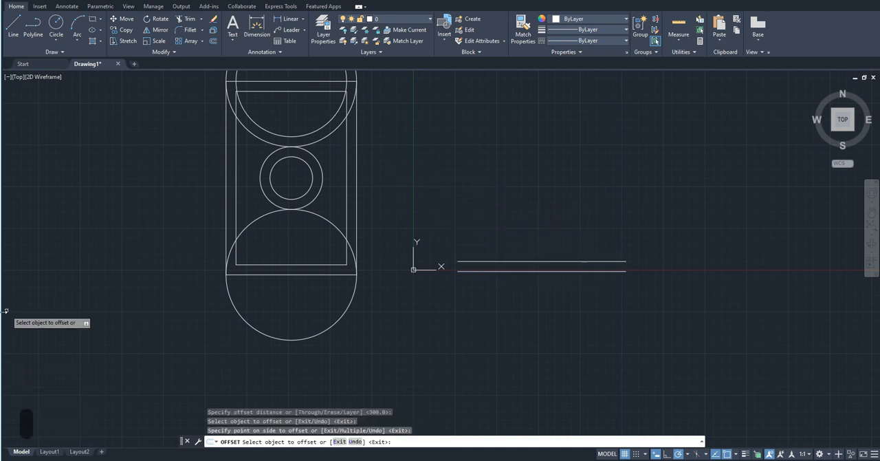
pyautogui.click(476, 261)
pyautogui.click(470, 246)
pyautogui.click(469, 251)
pyautogui.click(458, 236)
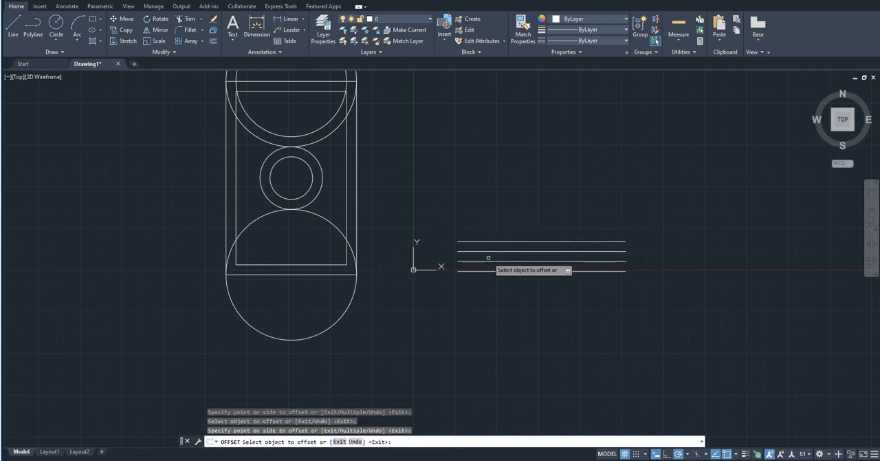
pyautogui.press('Escape')
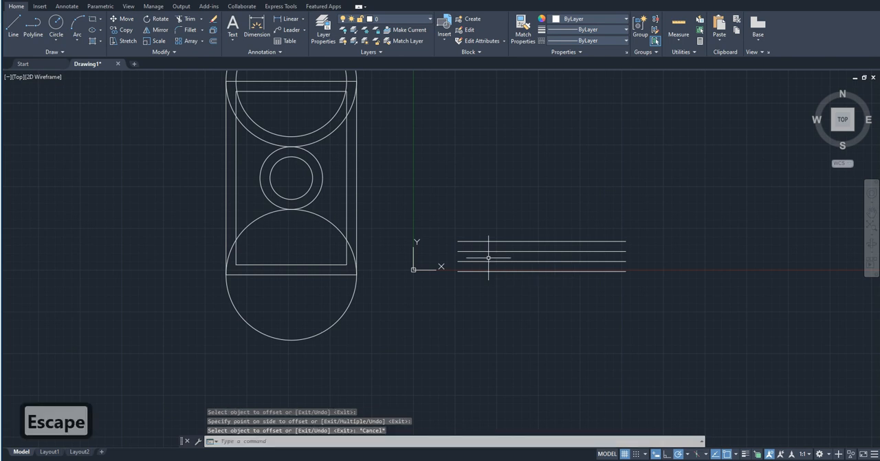
# Delete the four parallel horizontal lines beside the figure.
pyautogui.click(505, 289)
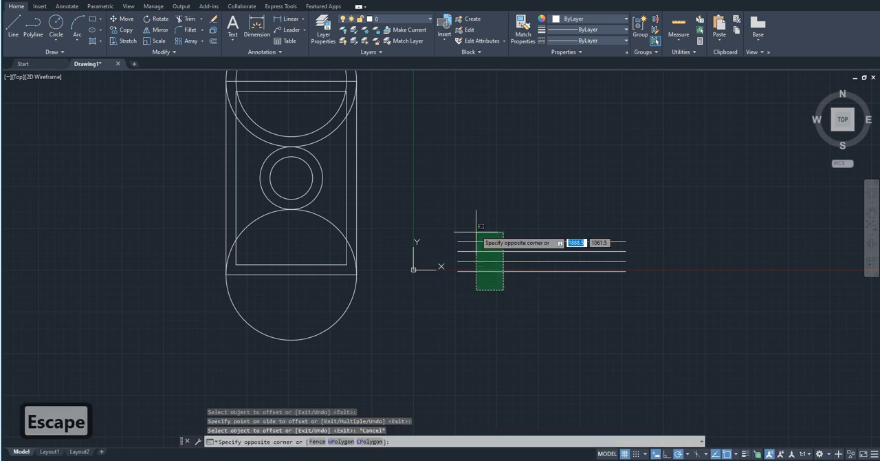
pyautogui.click(475, 230)
pyautogui.press('Delete')
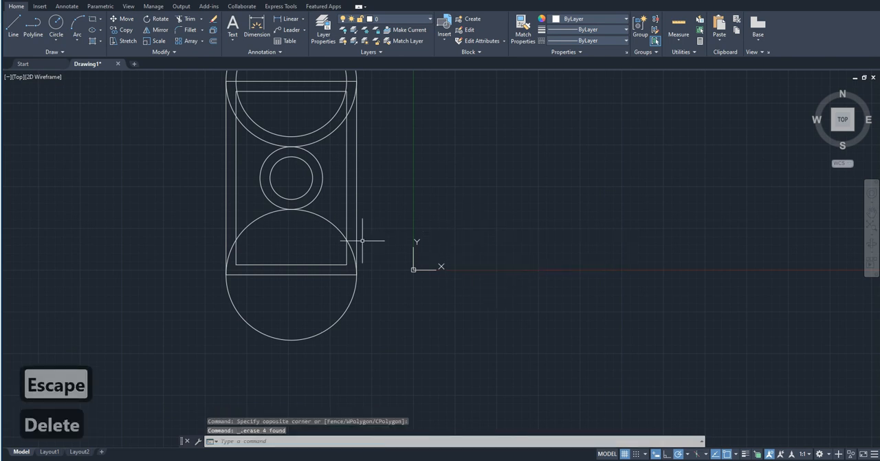
# Delete the offset copies inside the figure: the inner rectangle, the inner upper circle and the inner small circle.
pyautogui.click(346, 260)
pyautogui.press('Delete')
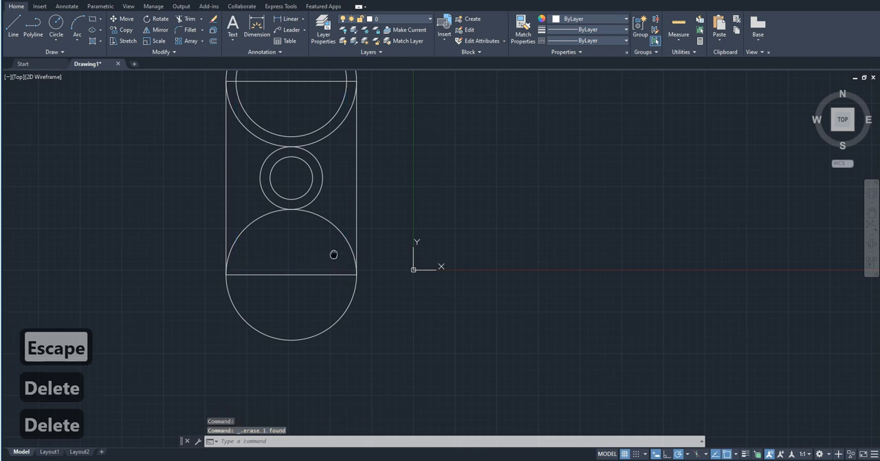
pyautogui.moveTo(335, 259); pyautogui.dragTo(336, 314, button='middle')
pyautogui.click(315, 187)
pyautogui.press('Delete')
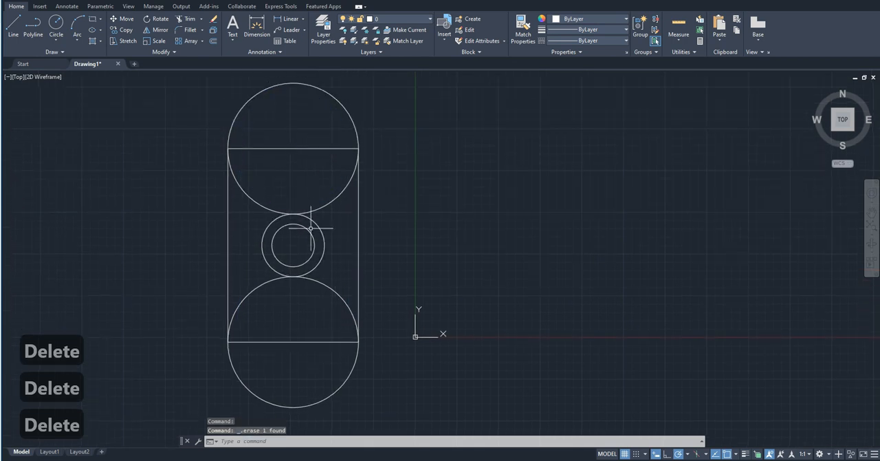
pyautogui.click(302, 244)
pyautogui.click(278, 241)
pyautogui.press('Delete')
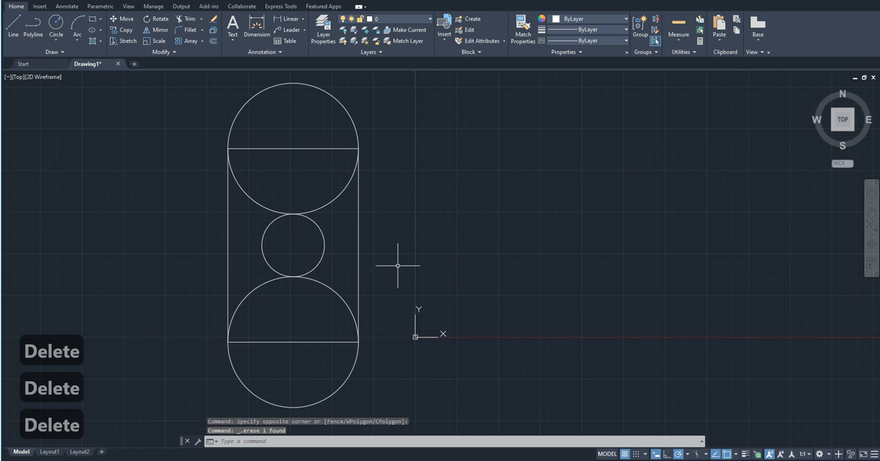
# Draw a horizontal line about 4569 long to the right of the figure, level with the rectangle's bottom edge.
pyautogui.write('l')
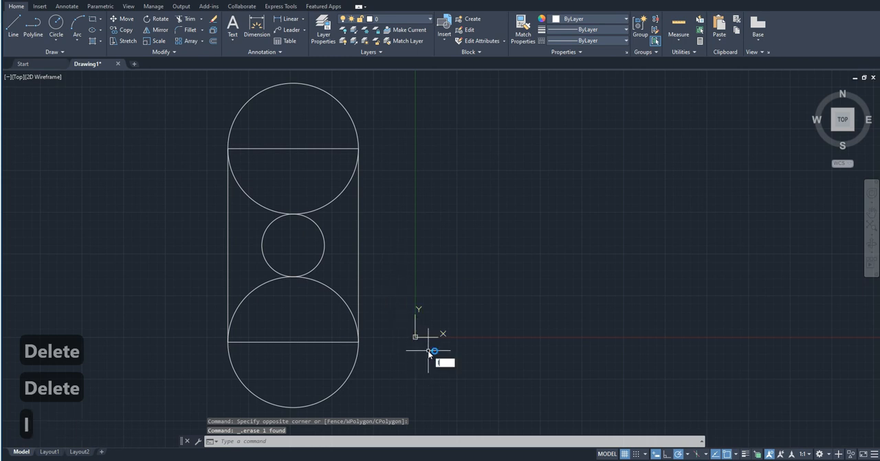
pyautogui.press('Return')
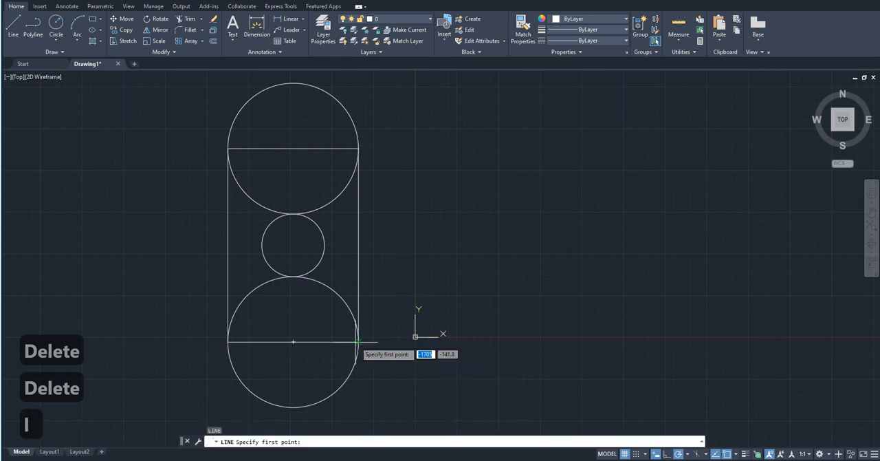
pyautogui.click(444, 340)
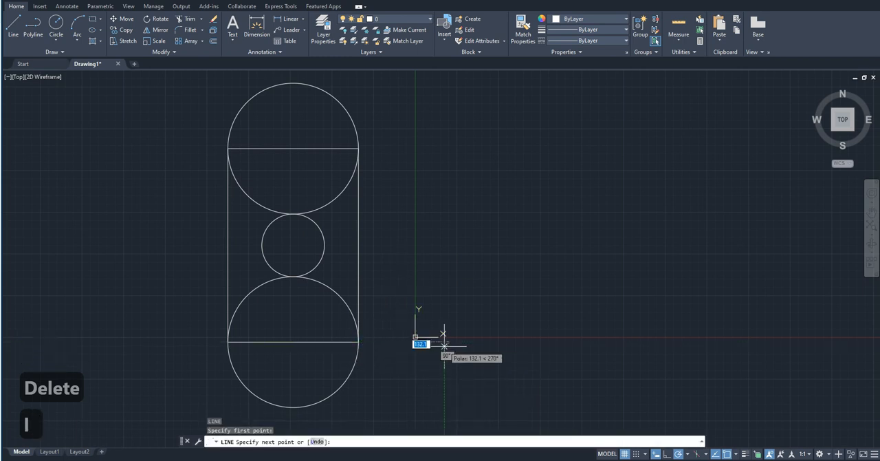
pyautogui.click(596, 341)
pyautogui.press('Escape')
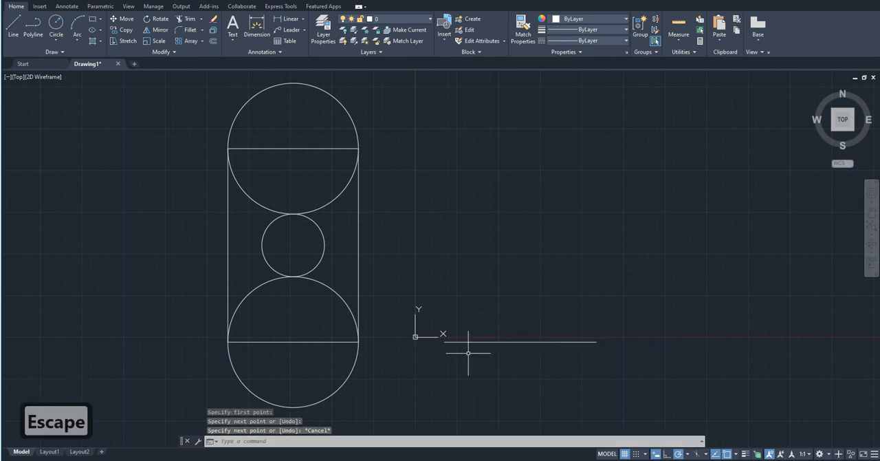
# Offset the horizontal line with the Through option through the small circle's lower and upper contact points with the large circles.
pyautogui.write('off')
pyautogui.press('Return')
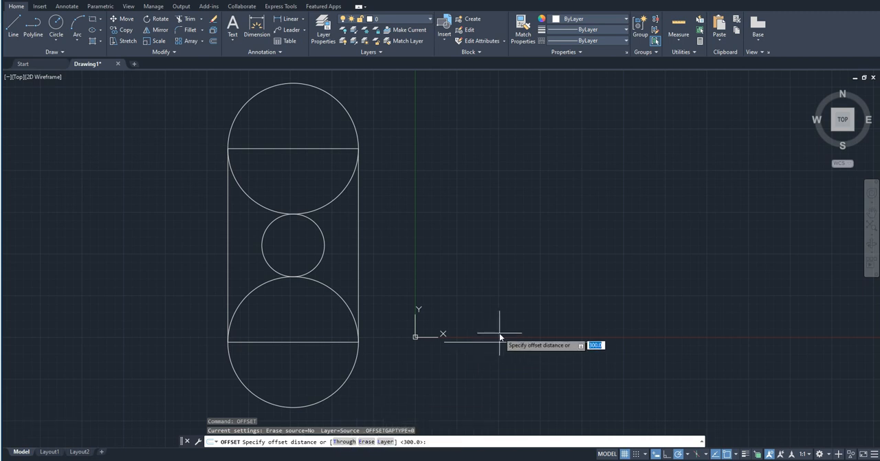
pyautogui.write('t')
pyautogui.press('Return')
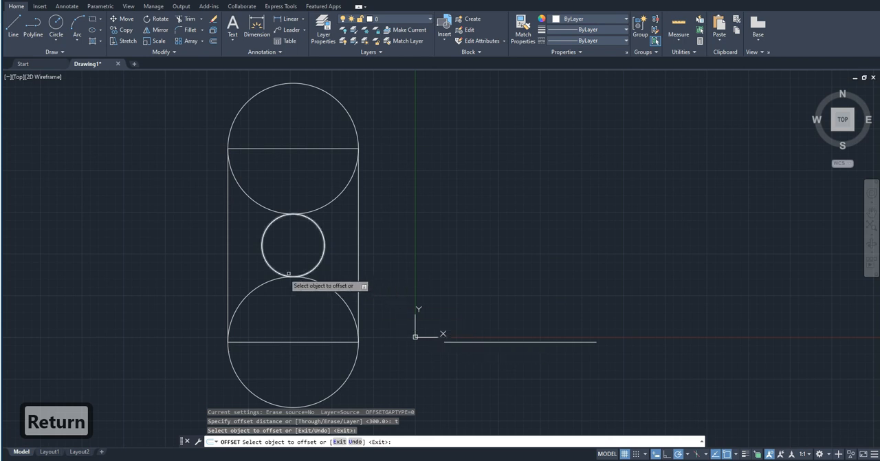
pyautogui.click(459, 342)
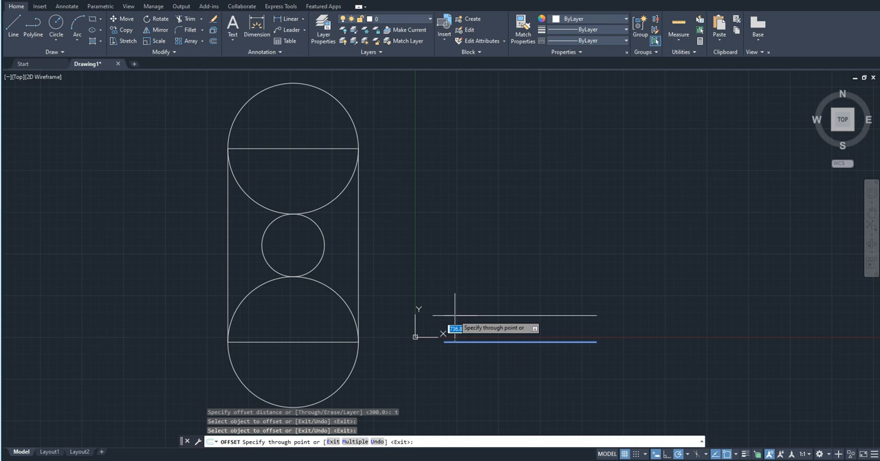
pyautogui.click(293, 276)
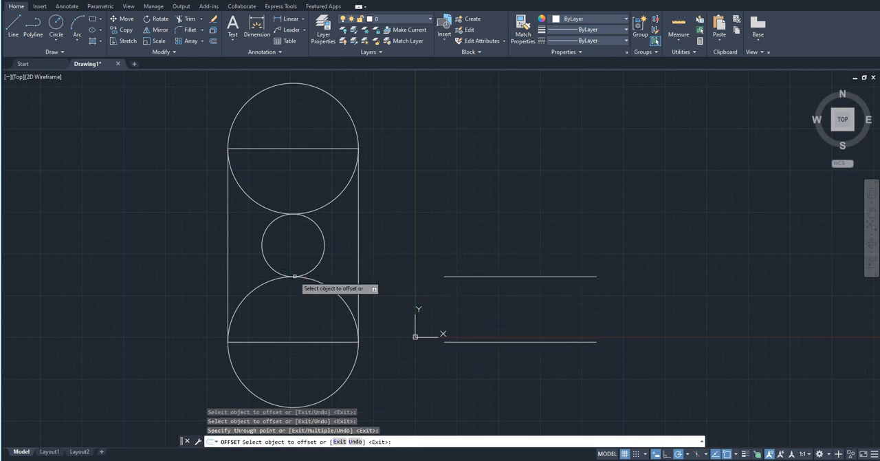
pyautogui.click(451, 341)
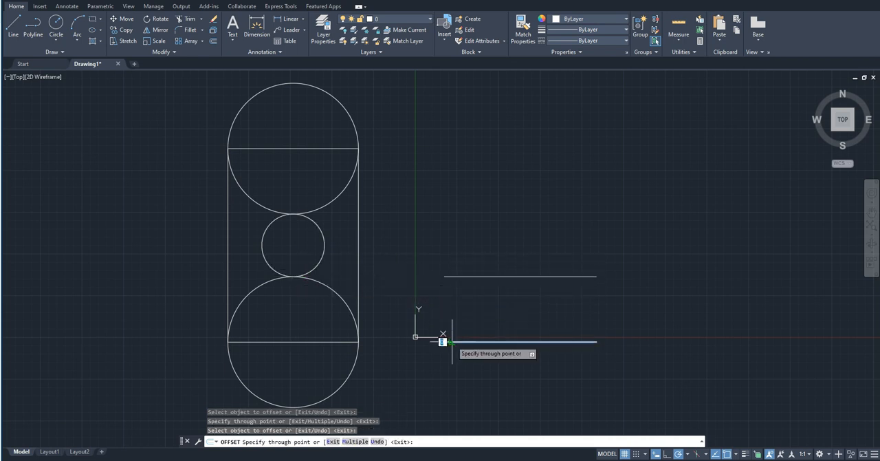
pyautogui.click(294, 214)
# Offset the newest line through the rectangle's upper-right corner, and that copy through the top of the upper circle.
pyautogui.click(445, 213)
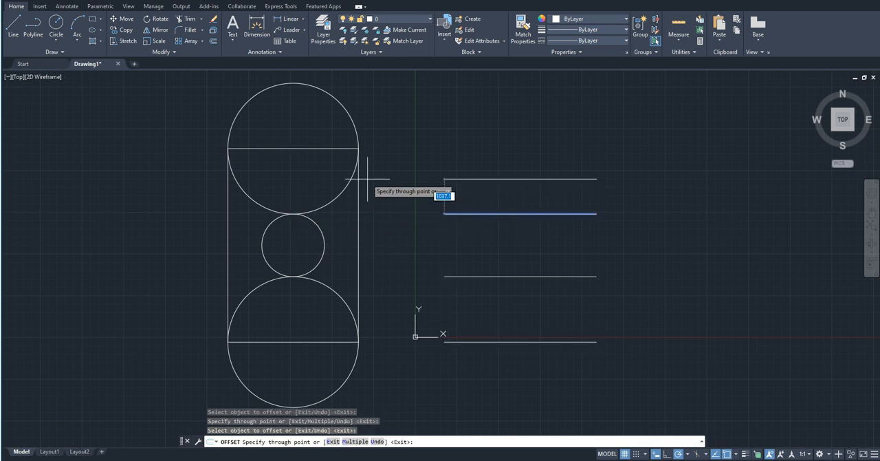
pyautogui.click(359, 147)
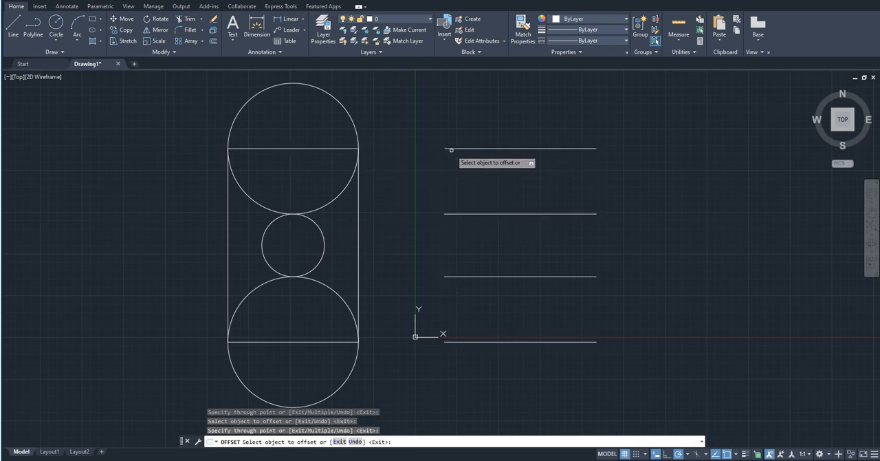
pyautogui.click(451, 149)
pyautogui.click(294, 83)
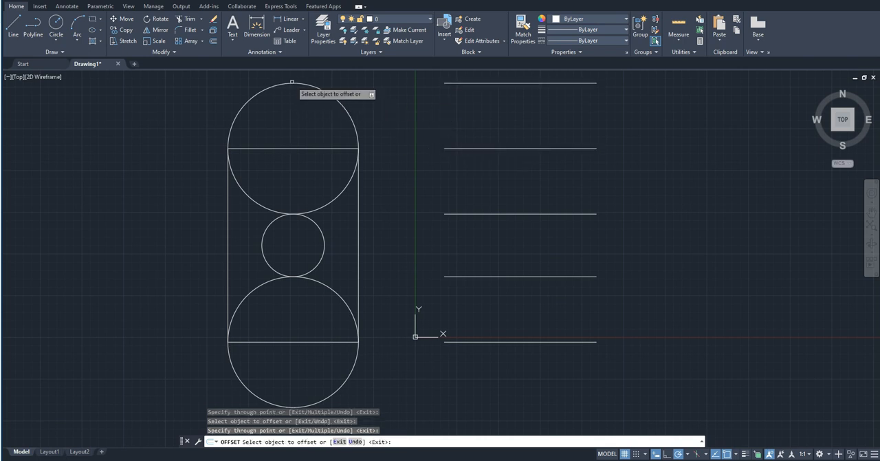
pyautogui.click(462, 339)
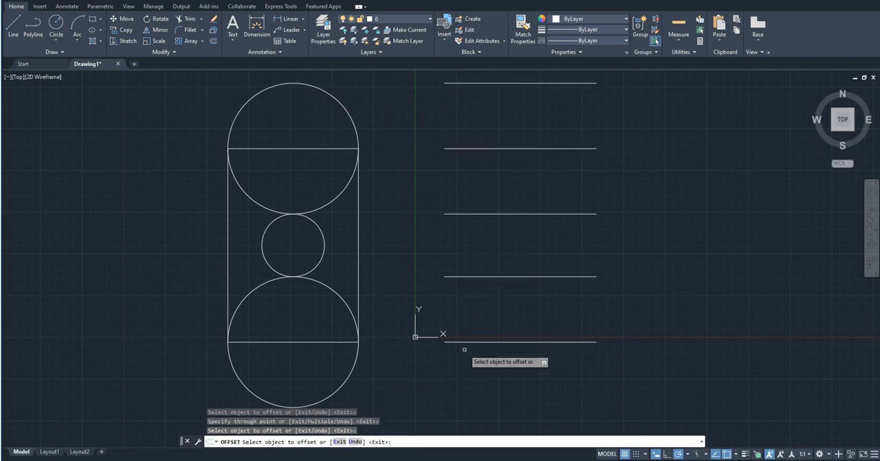
# Offset the horizontal line level with the rectangle's bottom edge through the lowest point of the lower circle.
pyautogui.click(465, 342)
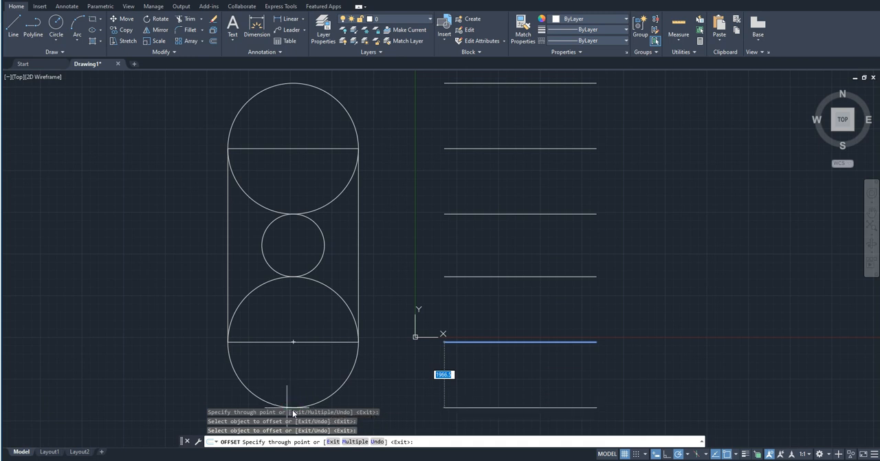
pyautogui.moveTo(296, 392); pyautogui.dragTo(290, 369, button='middle')
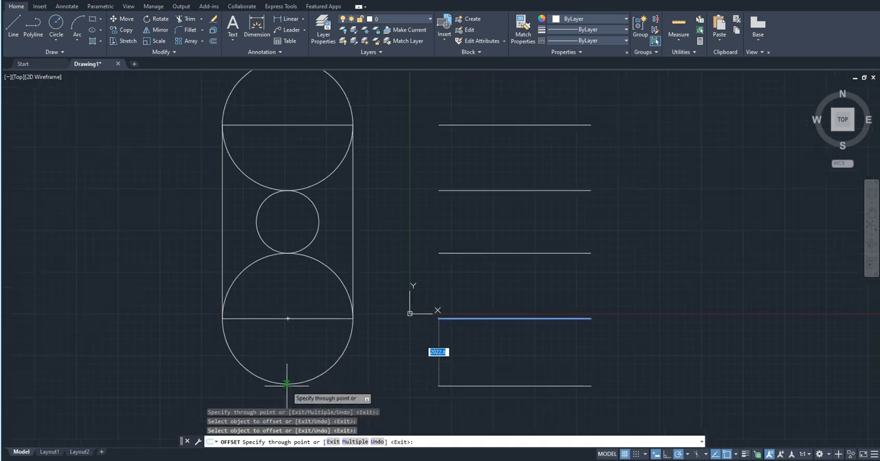
pyautogui.click(288, 384)
pyautogui.scroll(-2, 472, 377)
pyautogui.scroll(2, 472, 377)
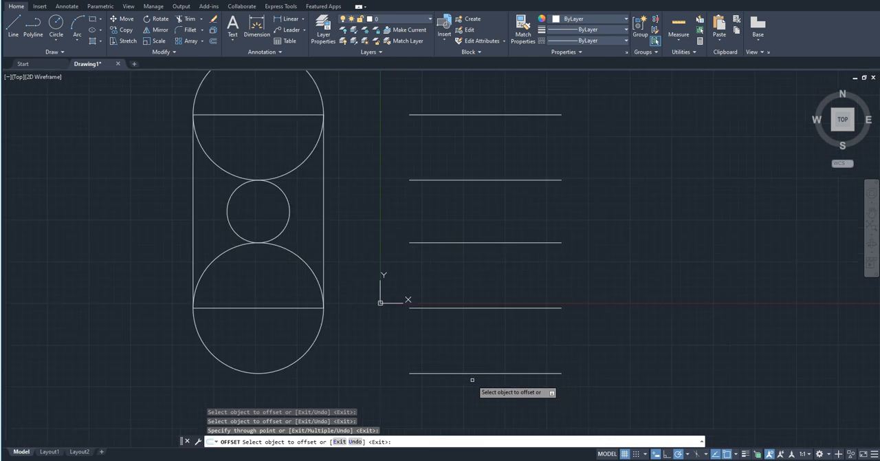
pyautogui.press('Escape')
# Delete the five lower horizontal lines beside the figure.
pyautogui.click(512, 407)
pyautogui.click(444, 82)
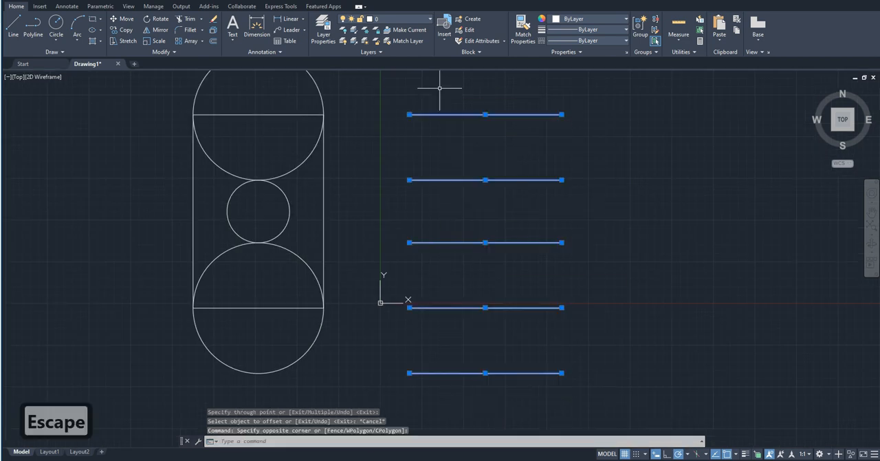
pyautogui.press('Delete')
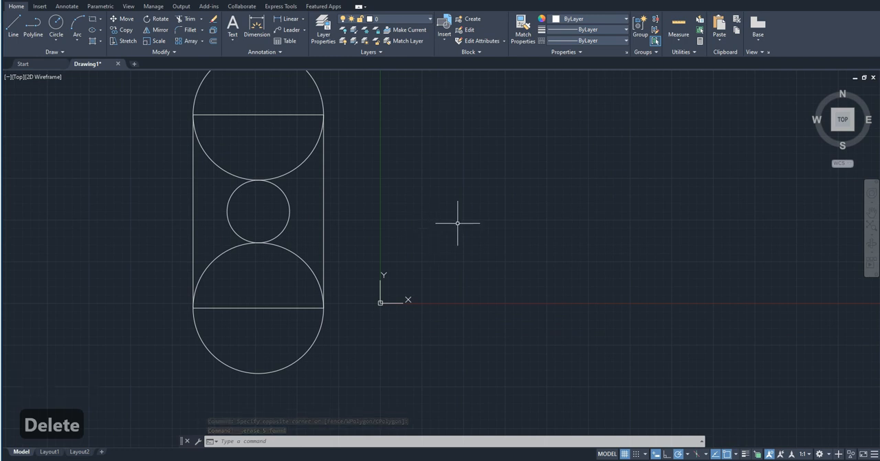
# Draw a closed irregular eight-sided polyline to the right of the rectangle and circles.
pyautogui.press('p')
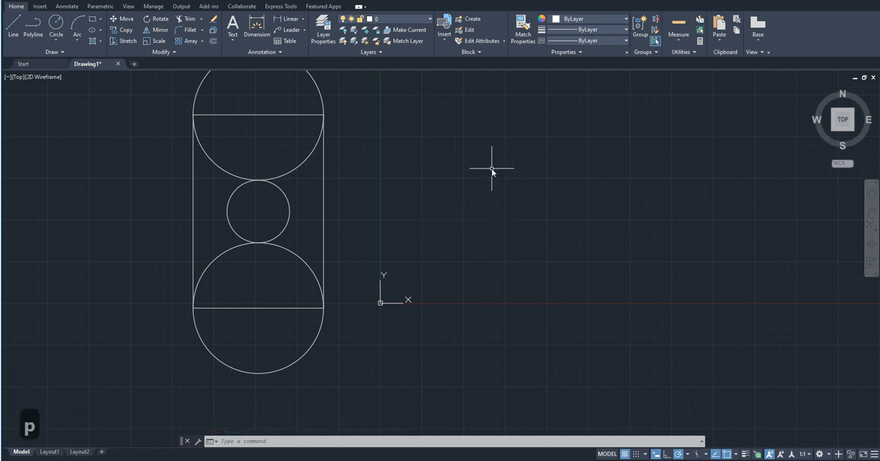
pyautogui.press('BackSpace')
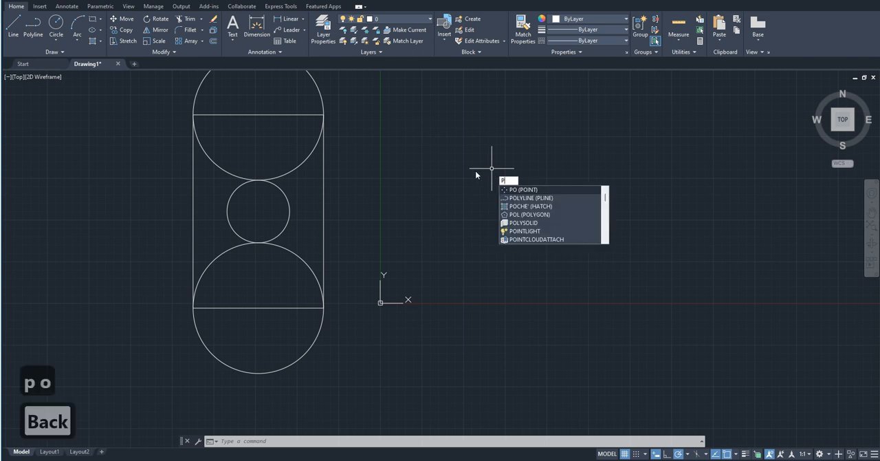
pyautogui.write('l')
pyautogui.press('Return')
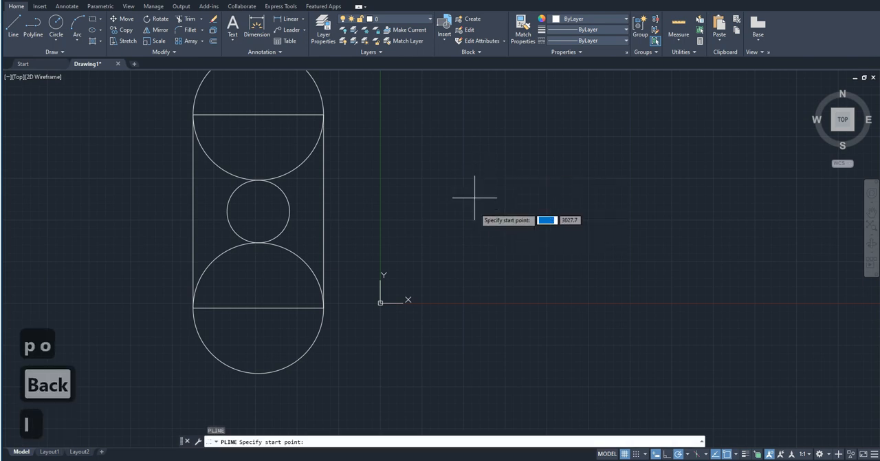
pyautogui.click(482, 222)
pyautogui.click(482, 324)
pyautogui.click(750, 366)
pyautogui.click(714, 153)
pyautogui.click(766, 128)
pyautogui.click(725, 87)
pyautogui.click(535, 156)
pyautogui.click(586, 207)
pyautogui.click(482, 222)
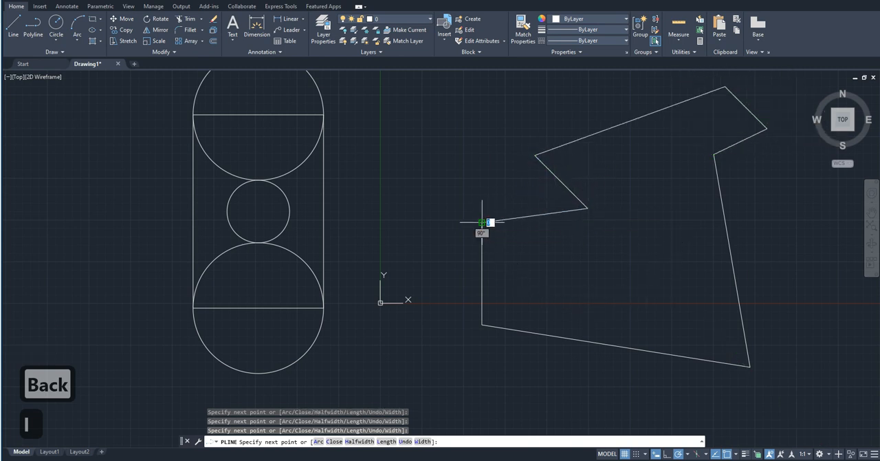
pyautogui.press('Escape')
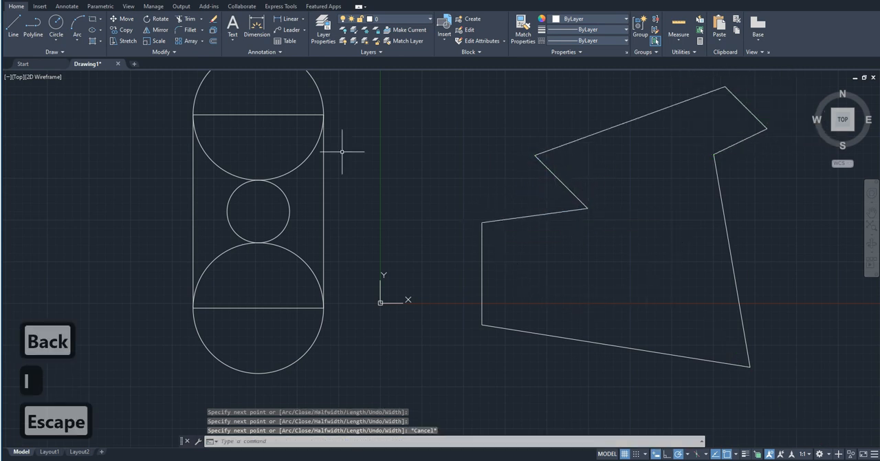
# Offset the irregular polyline inward with the Through option, picking a point just inside its upper edge.
pyautogui.click(213, 42)
pyautogui.press('Return')
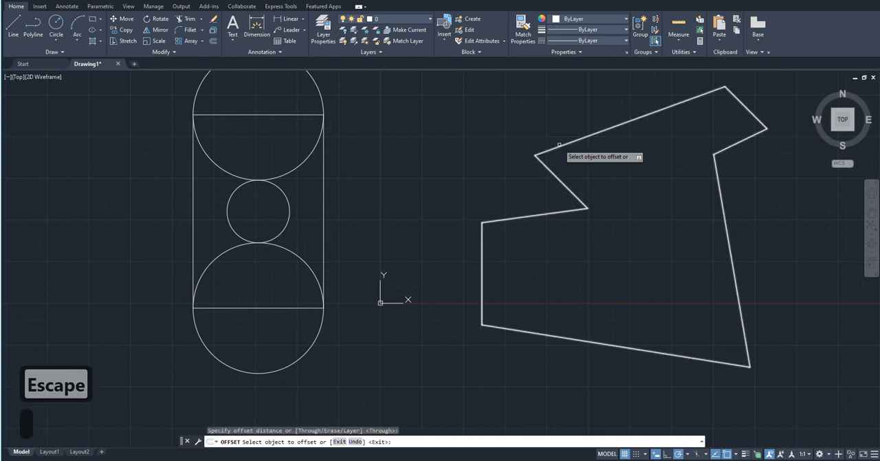
pyautogui.click(568, 143)
pyautogui.click(596, 159)
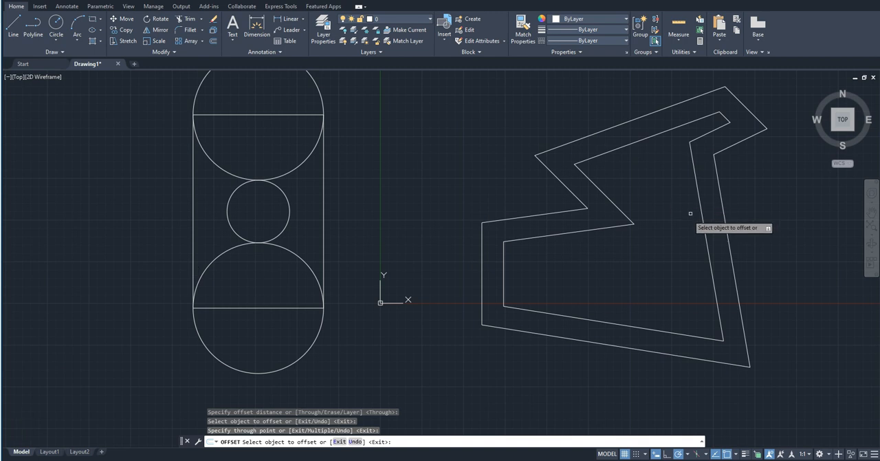
pyautogui.press('Escape')
# Delete the inner offset copy of the irregular polyline.
pyautogui.click(593, 257)
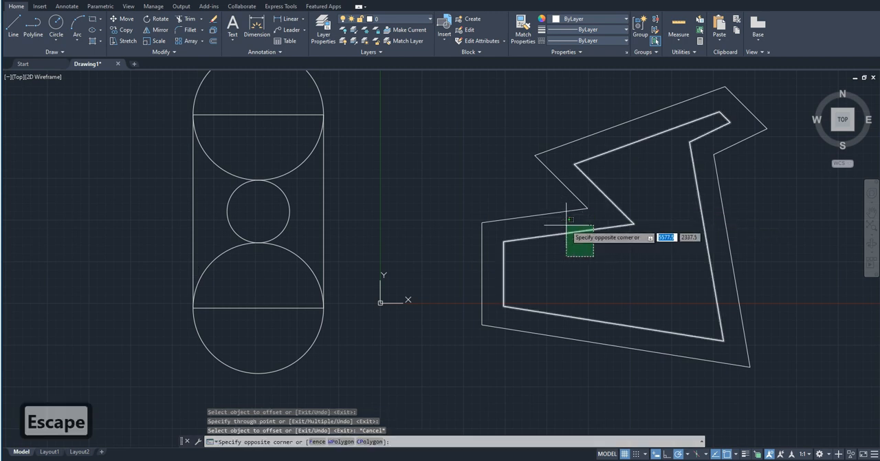
pyautogui.click(567, 224)
pyautogui.press('Delete')
pyautogui.click(570, 228)
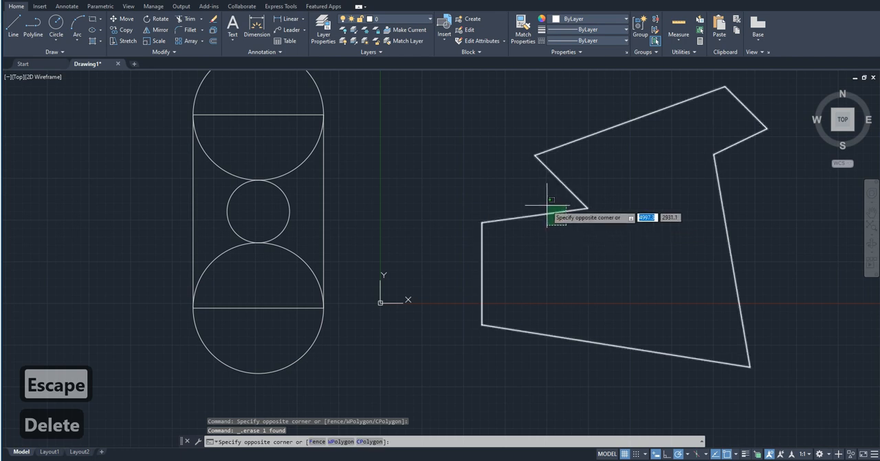
pyautogui.press('Escape')
# Draw a closed irregular seven-sided shape from separate lines to the right of the polyline.
pyautogui.write('l')
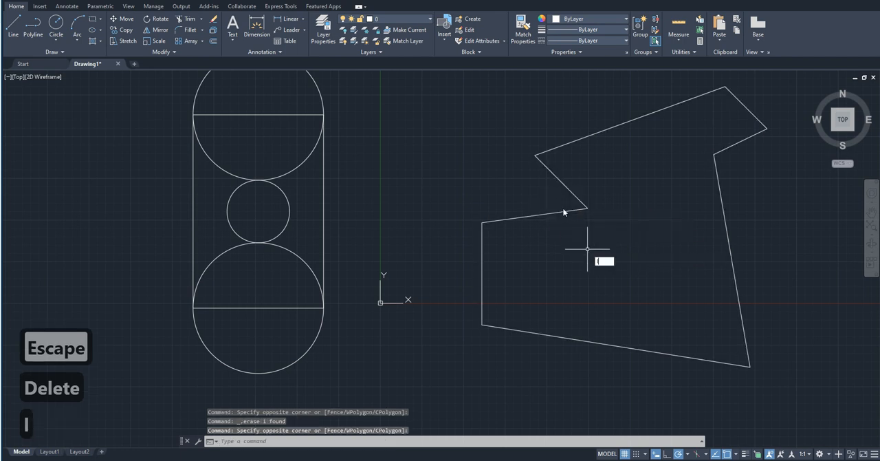
pyautogui.press('space')
pyautogui.scroll(-4, 115, 249)
pyautogui.scroll(2, 363, 287)
pyautogui.click(461, 290)
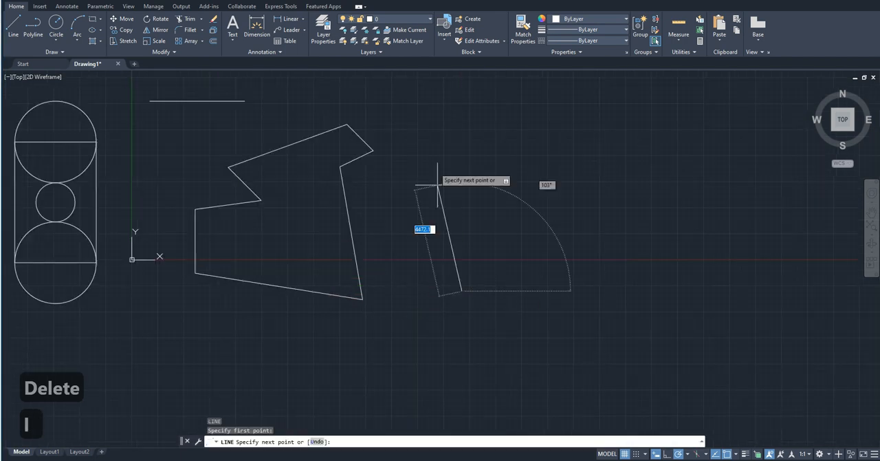
pyautogui.click(432, 142)
pyautogui.click(627, 125)
pyautogui.click(680, 227)
pyautogui.click(575, 296)
pyautogui.click(594, 336)
pyautogui.click(510, 312)
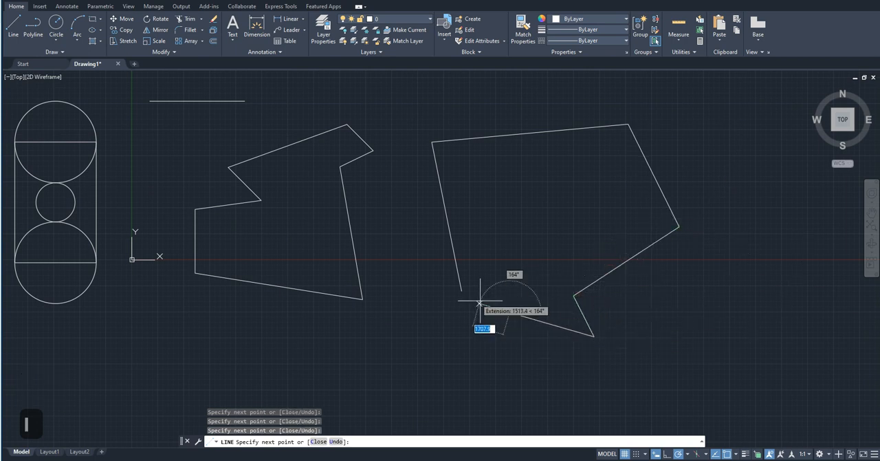
pyautogui.click(461, 290)
pyautogui.press('Escape')
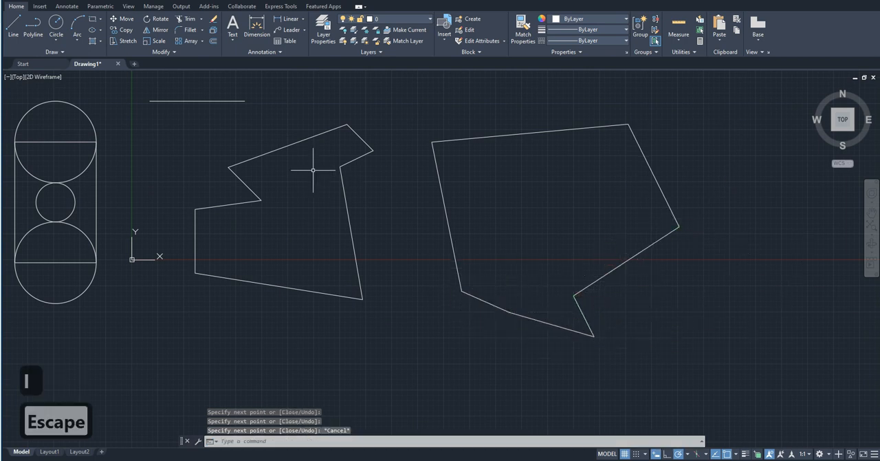
# Offset the top and upper-right edges of the seven-sided line shape inward with the Through option.
pyautogui.click(214, 41)
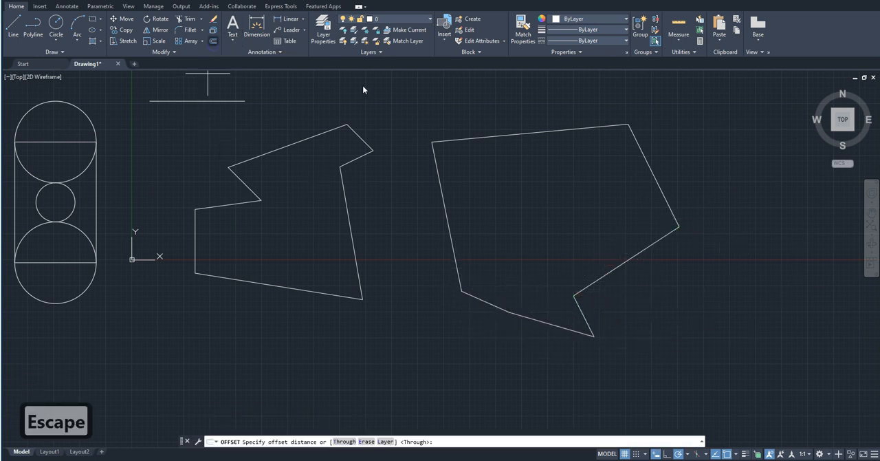
pyautogui.press('Return')
pyautogui.click(567, 132)
pyautogui.click(631, 167)
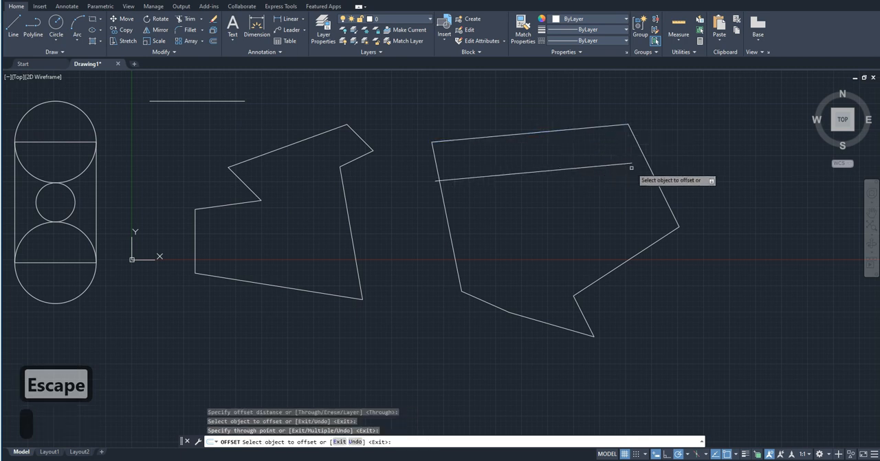
pyautogui.click(649, 167)
pyautogui.click(604, 205)
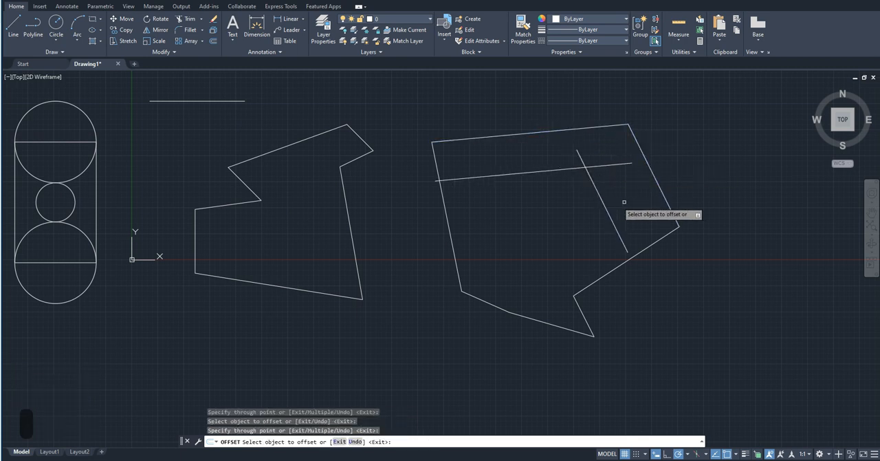
pyautogui.press('Escape')
# Delete the seven-sided line shape together with its two offset lines.
pyautogui.click(589, 207)
pyautogui.click(543, 127)
pyautogui.click(719, 366)
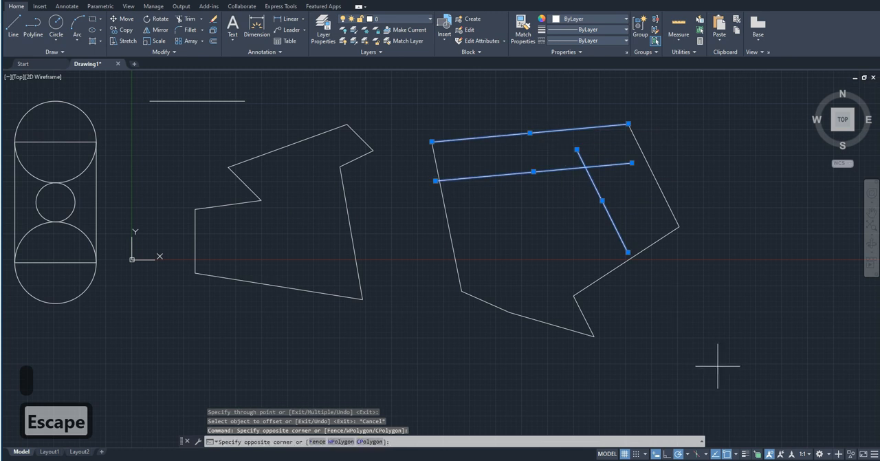
pyautogui.click(428, 121)
pyautogui.press('Delete')
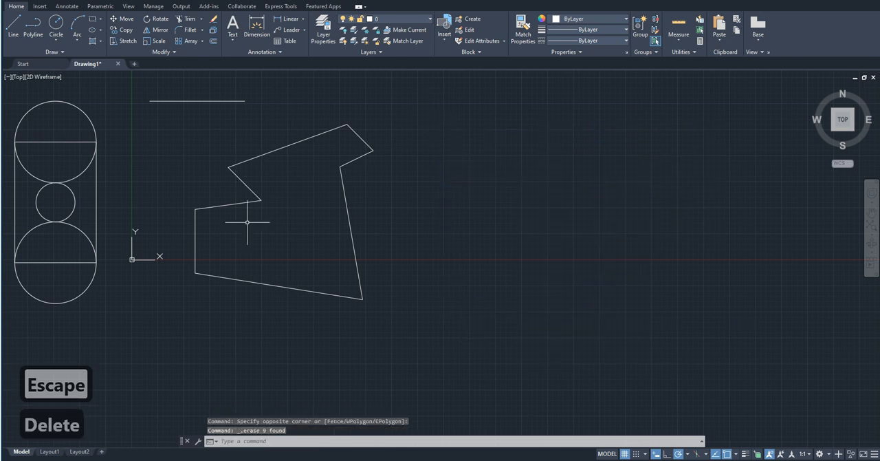
# Delete the irregular polyline and the remaining horizontal line above it.
pyautogui.click(472, 319)
pyautogui.click(197, 90)
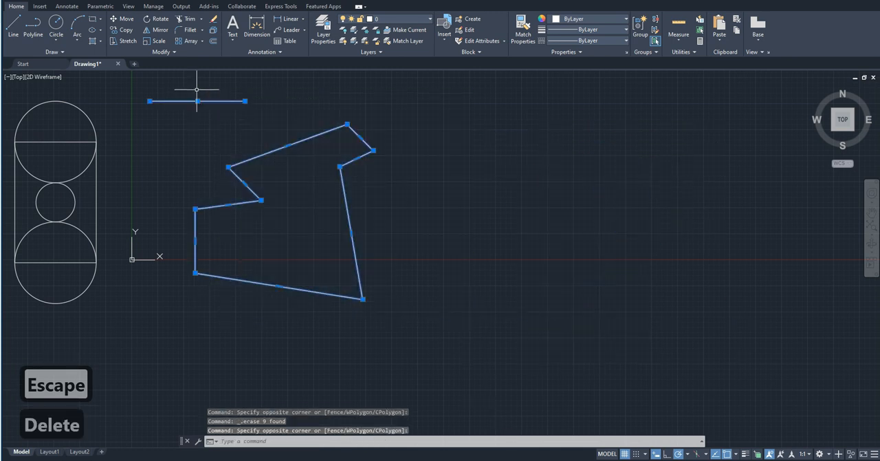
pyautogui.press('Delete')
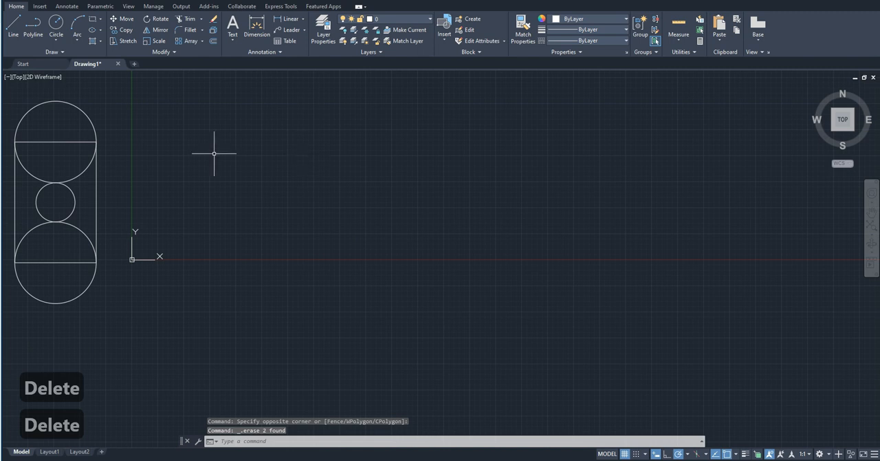
# Delete the sample figure with its rectangle and three circles.
pyautogui.moveTo(148, 166); pyautogui.dragTo(388, 202, button='middle')
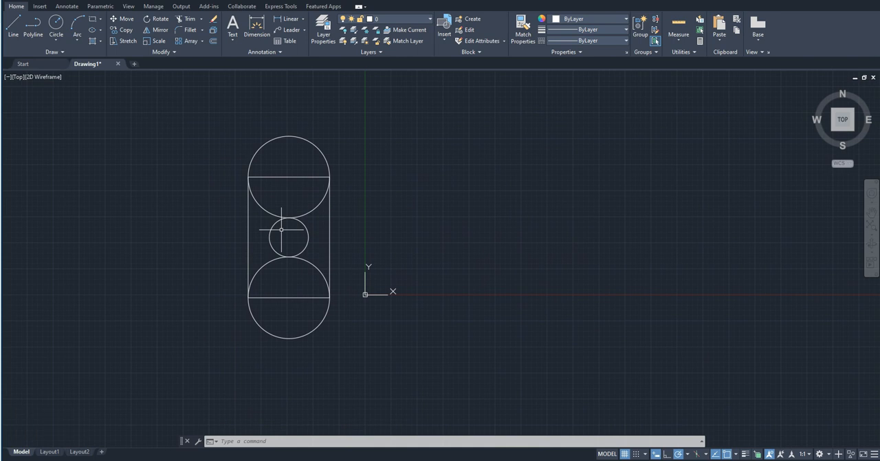
pyautogui.scroll(2, 283, 347)
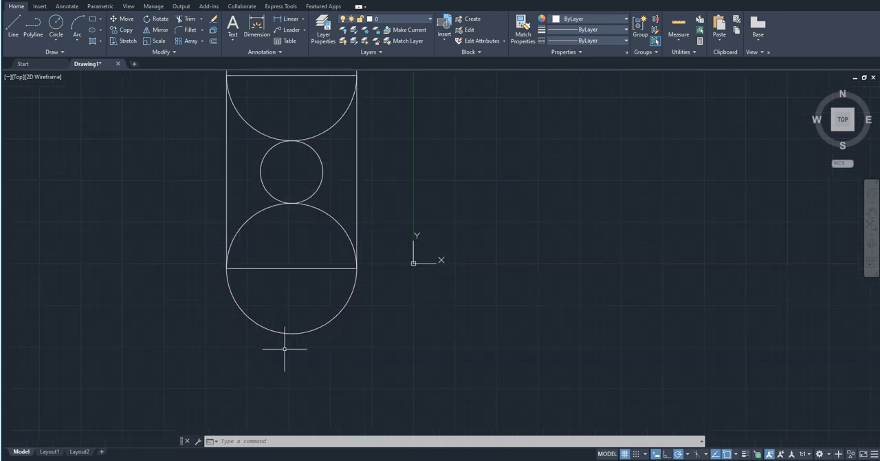
pyautogui.scroll(-2, 285, 349)
pyautogui.click(324, 356)
pyautogui.click(281, 127)
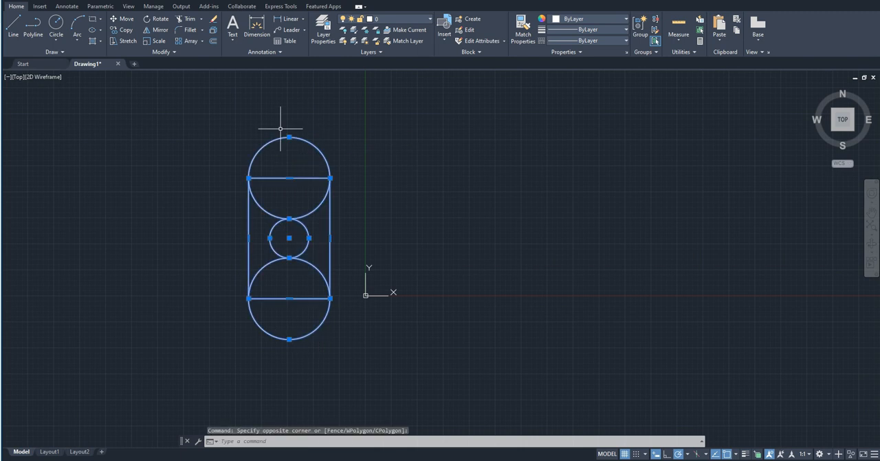
pyautogui.press('Delete')
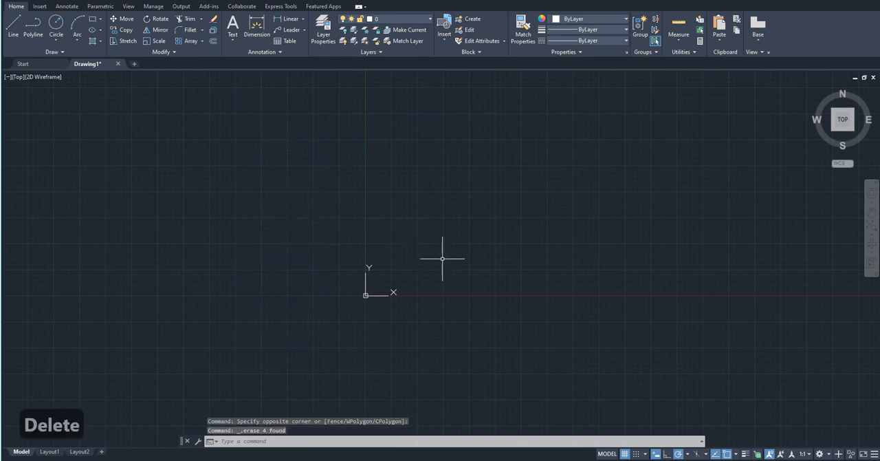
# Draw a vertical line to the right of the origin and a diagonal line descending rightward from its upper end.
pyautogui.press('l')
pyautogui.press('Return')
pyautogui.click(464, 283)
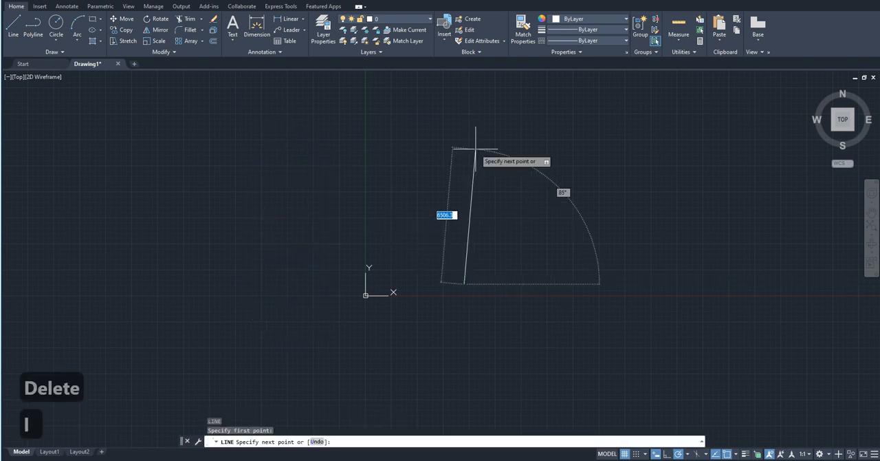
pyautogui.click(464, 152)
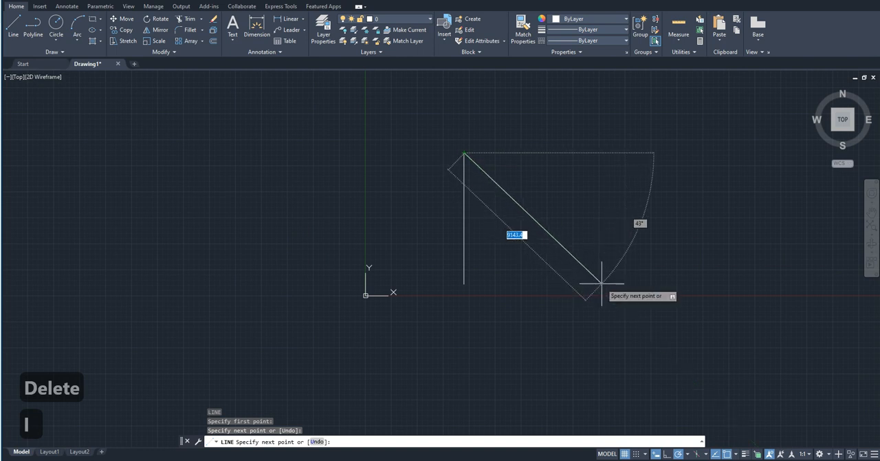
pyautogui.click(597, 286)
pyautogui.press('Escape')
# Draw a horizontal line crossing the upper part of the vertical and diagonal lines.
pyautogui.press('space')
pyautogui.click(415, 188)
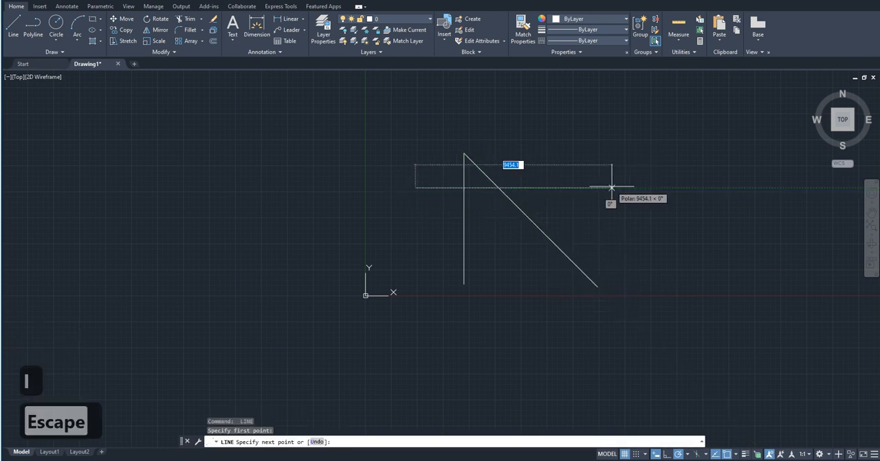
pyautogui.click(636, 187)
pyautogui.press('Escape')
# Copy the horizontal line twice downward so that both copies also cross the vertical and diagonal lines.
pyautogui.click(623, 229)
pyautogui.click(597, 142)
pyautogui.write('c')
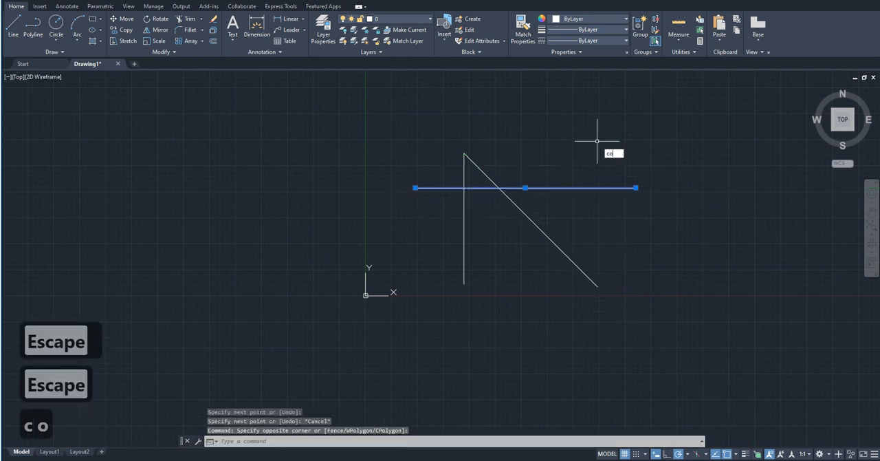
pyautogui.write('o')
pyautogui.press('Return')
pyautogui.click(666, 148)
pyautogui.click(666, 181)
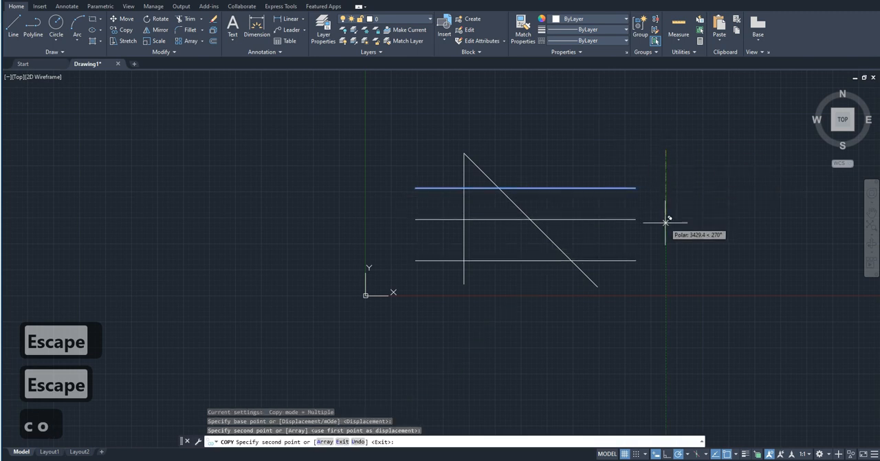
pyautogui.click(672, 211)
pyautogui.press('Escape')
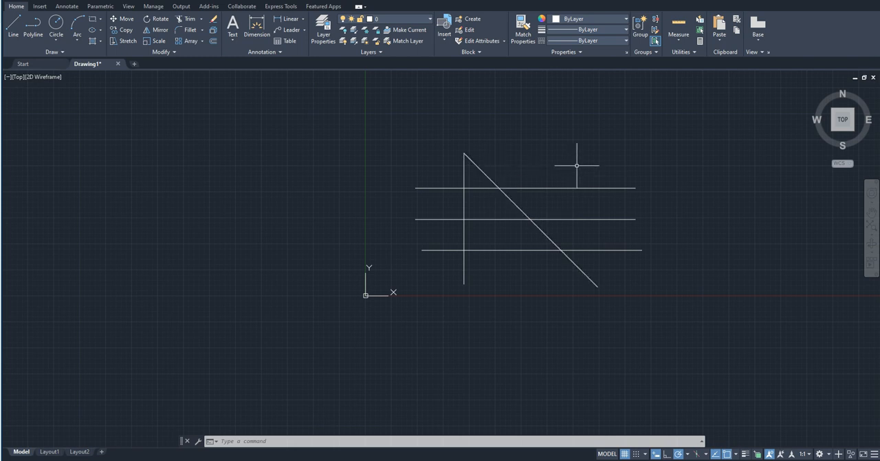
pyautogui.click(640, 250)
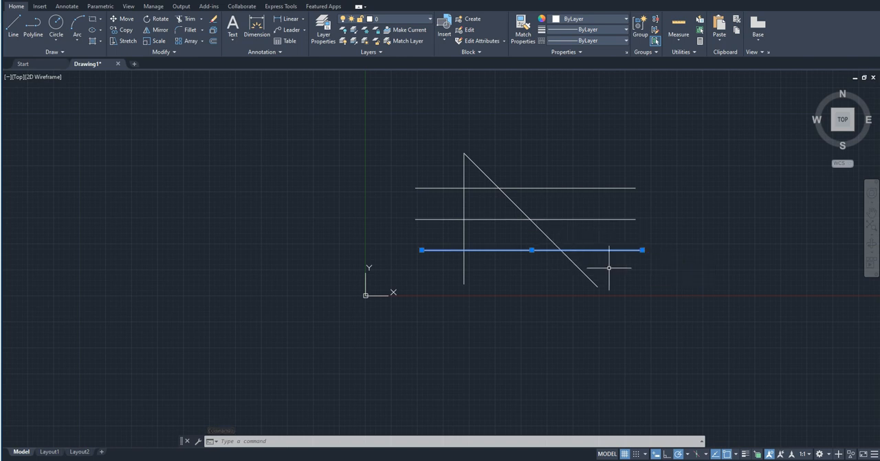
pyautogui.press('Escape')
pyautogui.press('Escape')
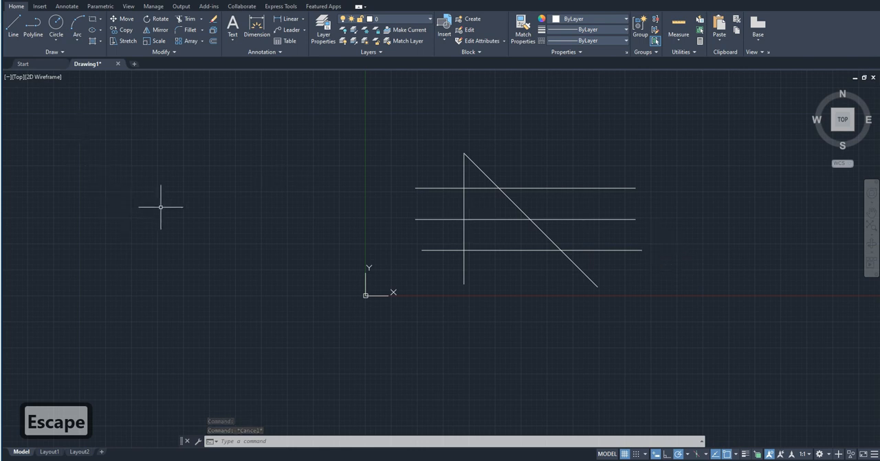
pyautogui.click(184, 19)
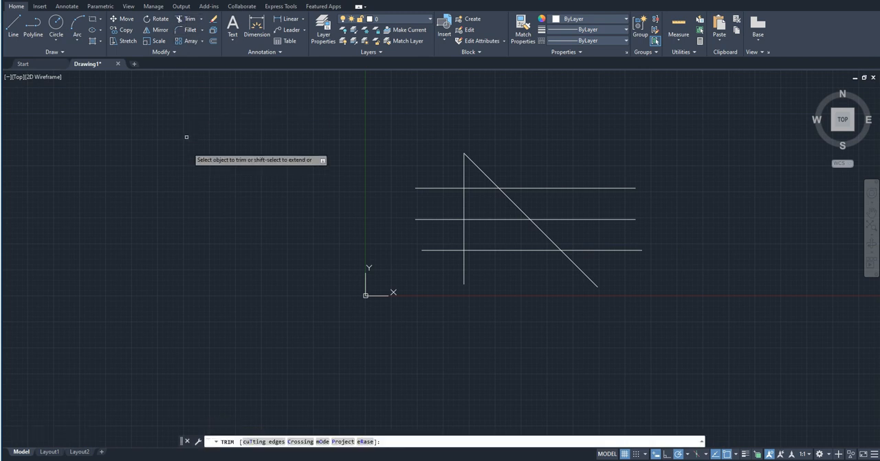
pyautogui.press('Escape')
# Trim the portions of the three horizontal lines right of the diagonal in one fence pass, and undo the trim.
pyautogui.write('t')
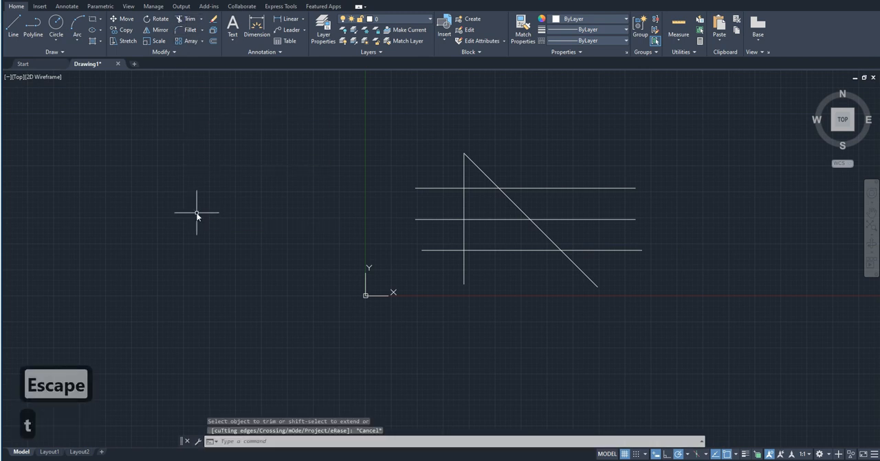
pyautogui.write('r')
pyautogui.press('Return')
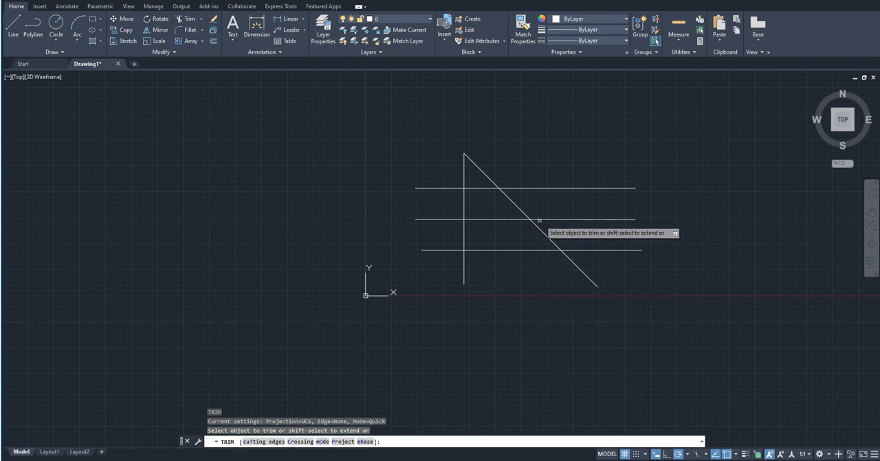
pyautogui.moveTo(616, 270); pyautogui.dragTo(602, 141)
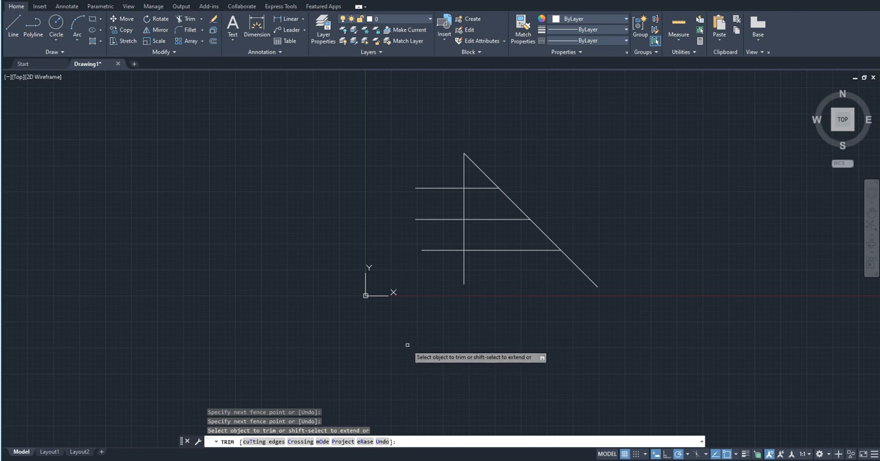
pyautogui.press('Escape')
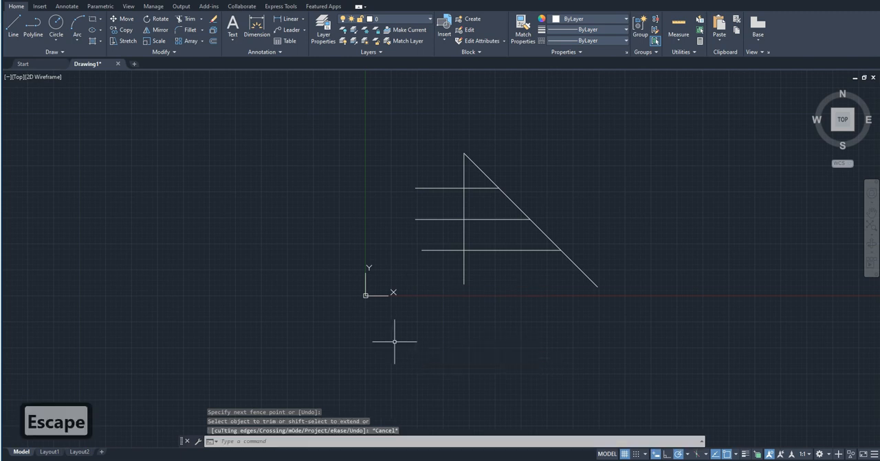
pyautogui.hotkey('ctrl', 'z')
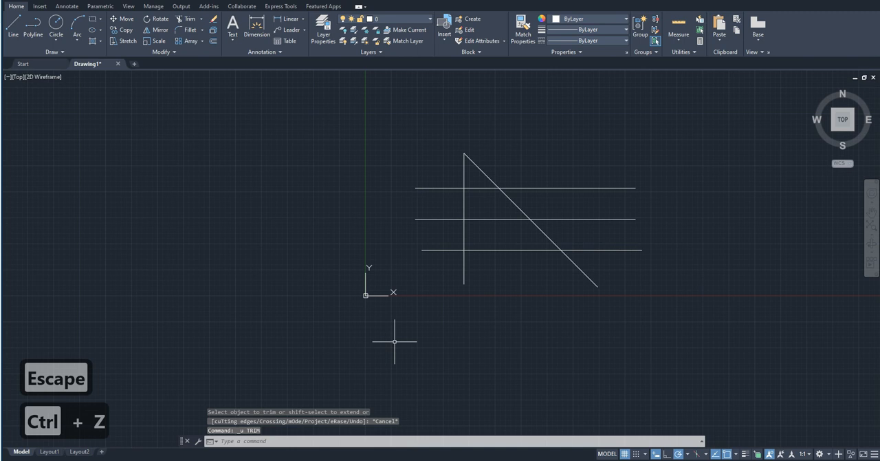
# Start Trim with the cutting edges option, using the diagonal line and the three horizontal lines as cutting edges.
pyautogui.write('tr')
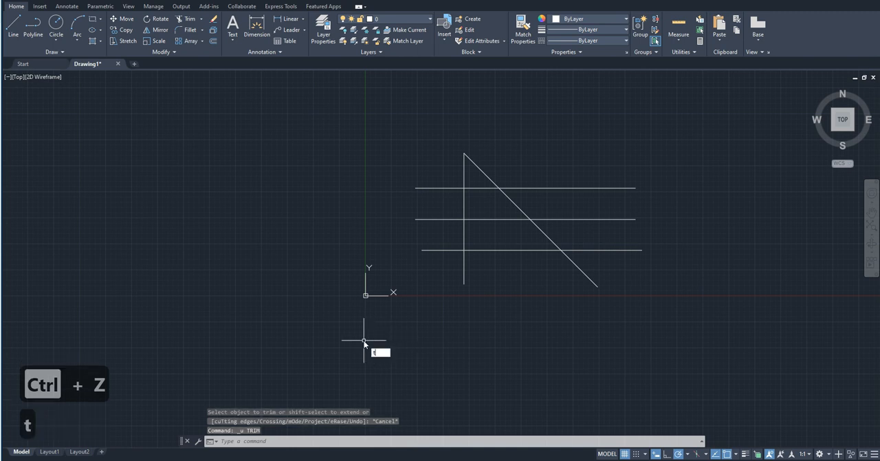
pyautogui.press('Return')
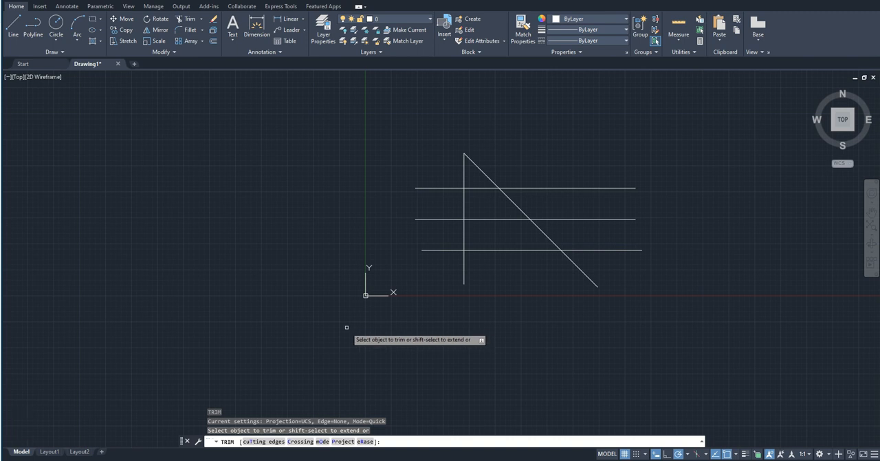
pyautogui.write('t')
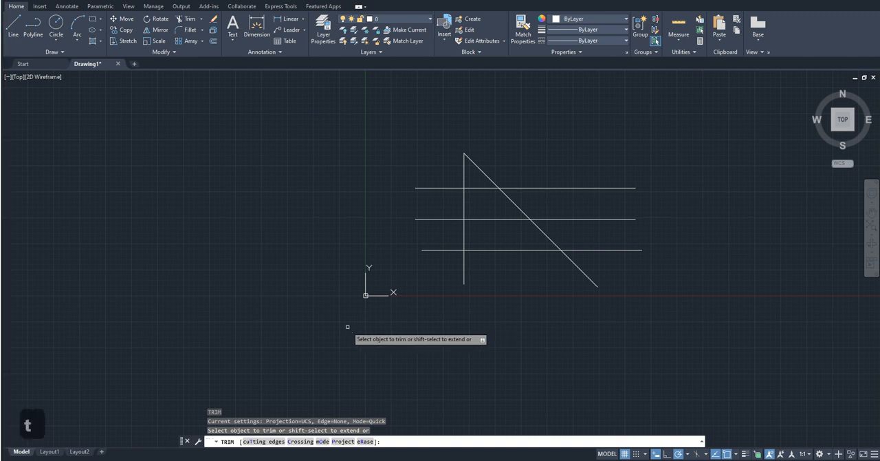
pyautogui.press('Return')
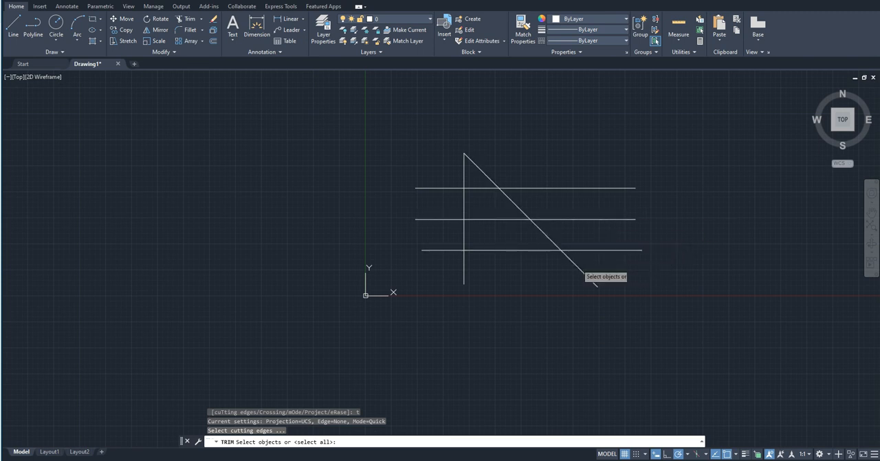
pyautogui.click(576, 265)
pyautogui.click(623, 278)
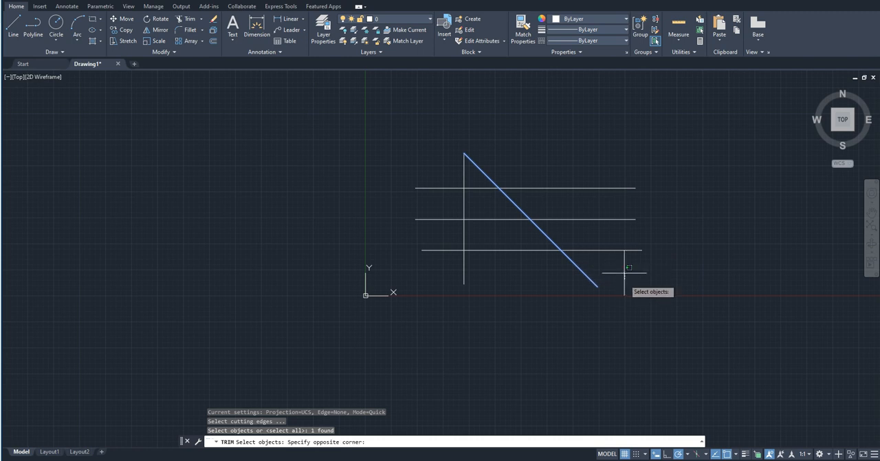
pyautogui.click(603, 163)
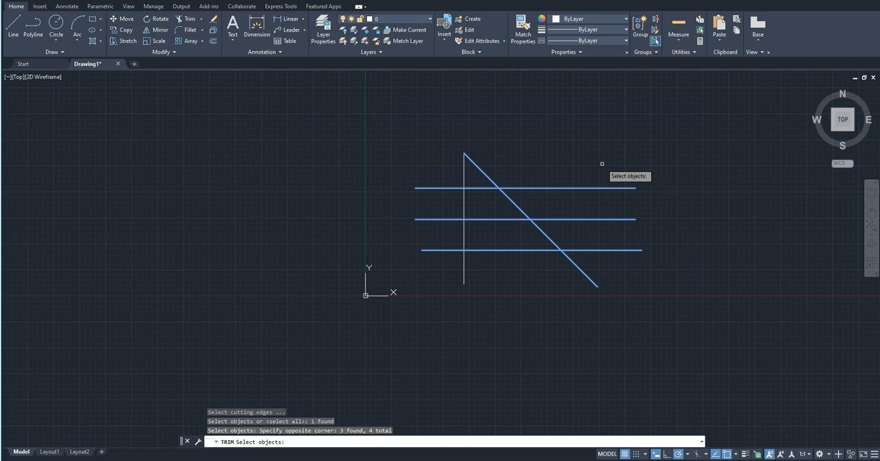
pyautogui.press('Return')
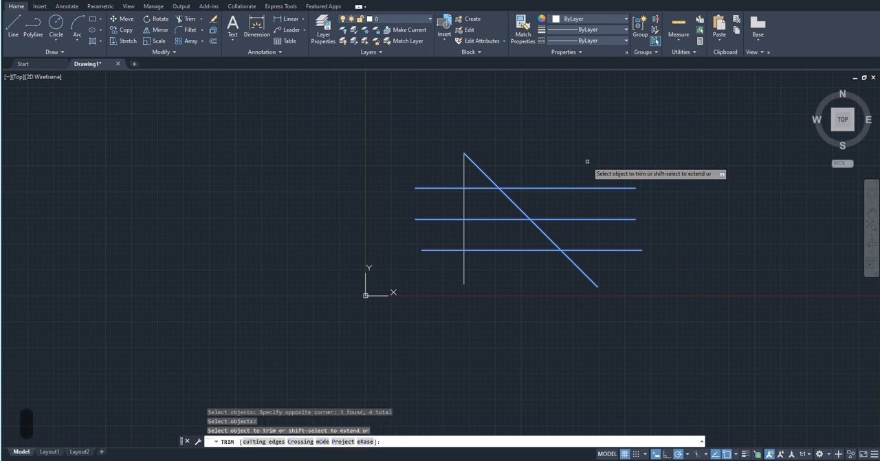
# Trim the horizontal lines' right-hand portions back to the diagonal cutting edge, and undo it within the Trim command.
pyautogui.moveTo(638, 277)
pyautogui.mouseDown()
pyautogui.moveTo(634, 174)
pyautogui.moveTo(612, 146)
pyautogui.mouseUp()
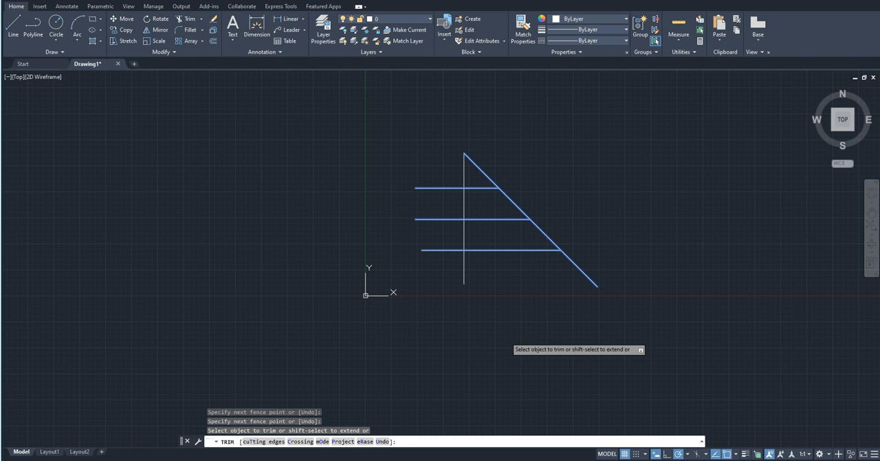
pyautogui.hotkey('ctrl', 'z')
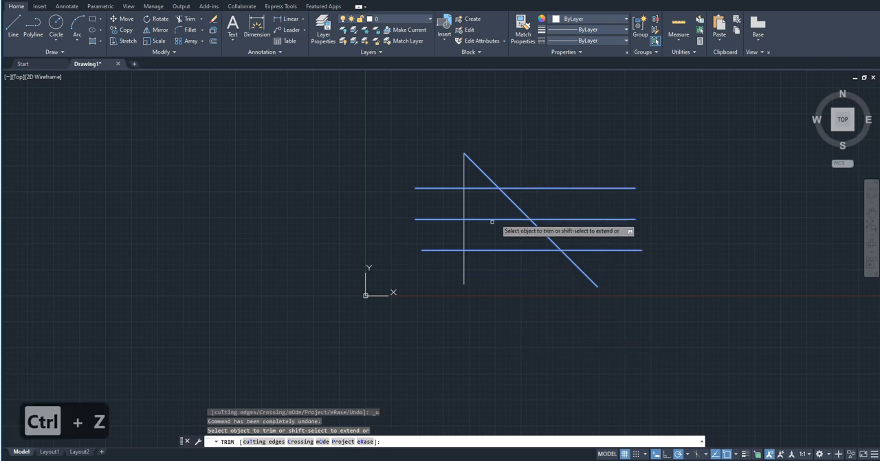
pyautogui.hotkey('ctrl', 'z')
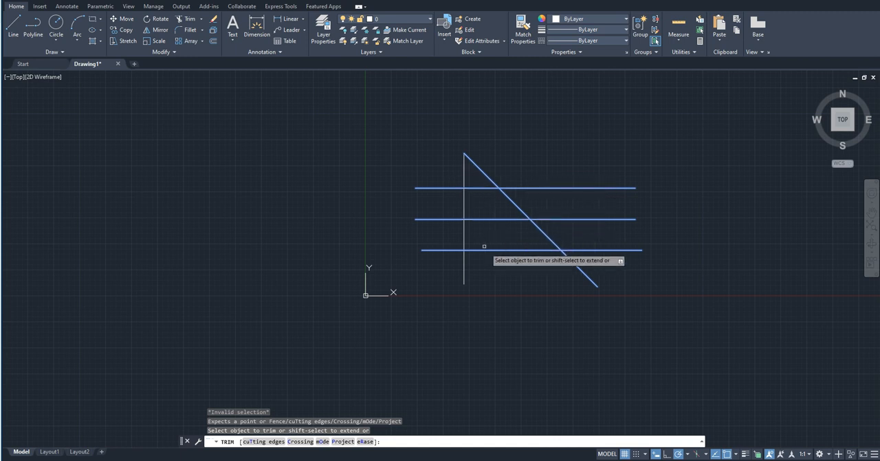
# Trim away the portions of the three horizontal lines left of the diagonal with a fence, and end Trim.
pyautogui.click(451, 272)
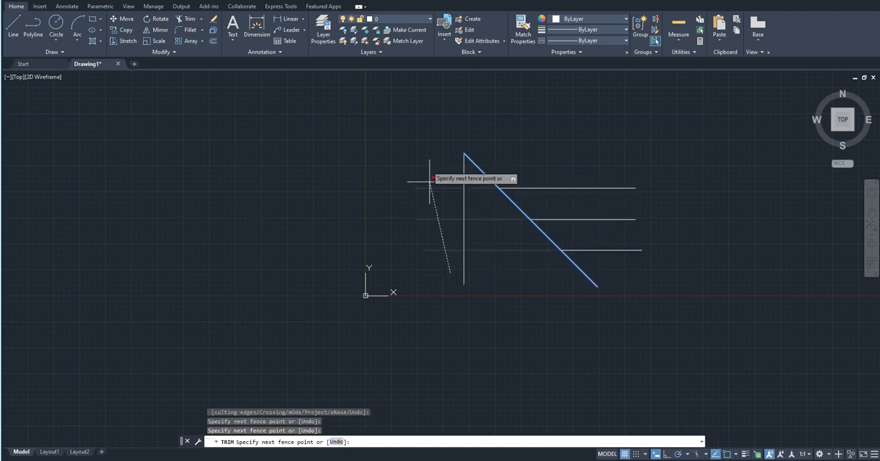
pyautogui.click(411, 148)
pyautogui.press('Return')
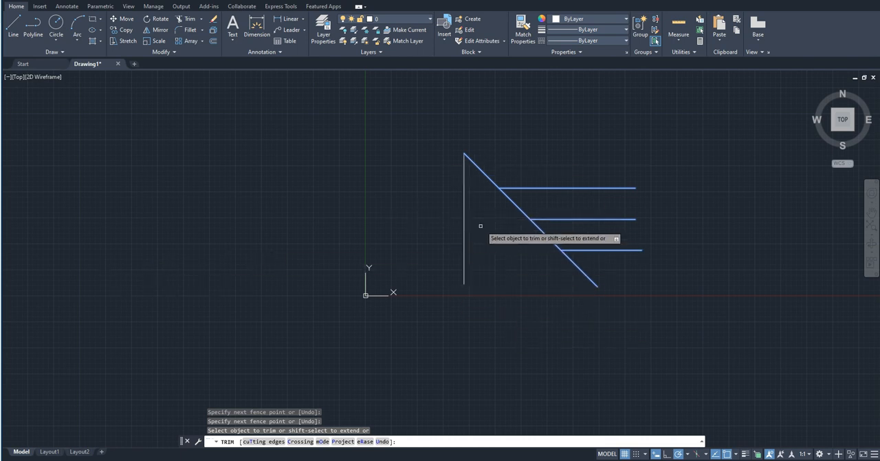
pyautogui.press('Escape')
pyautogui.press('Escape')
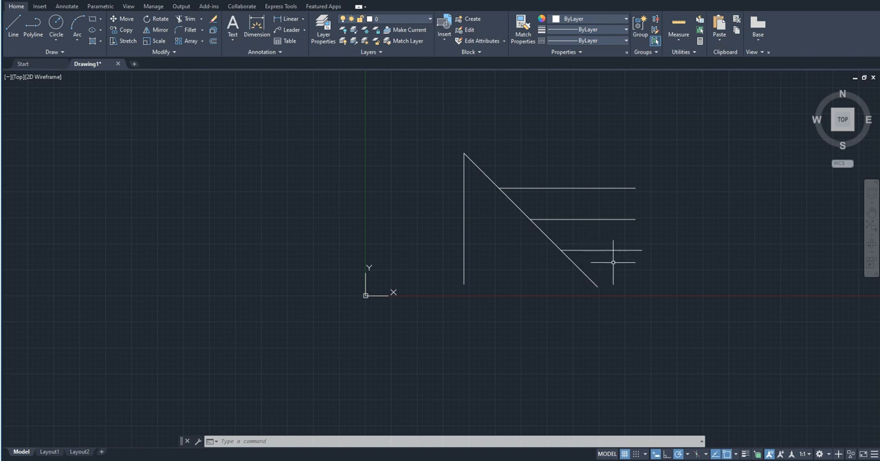
# Extend the three horizontal lines leftward from the diagonal to the vertical line, and undo the extension.
pyautogui.click(202, 21)
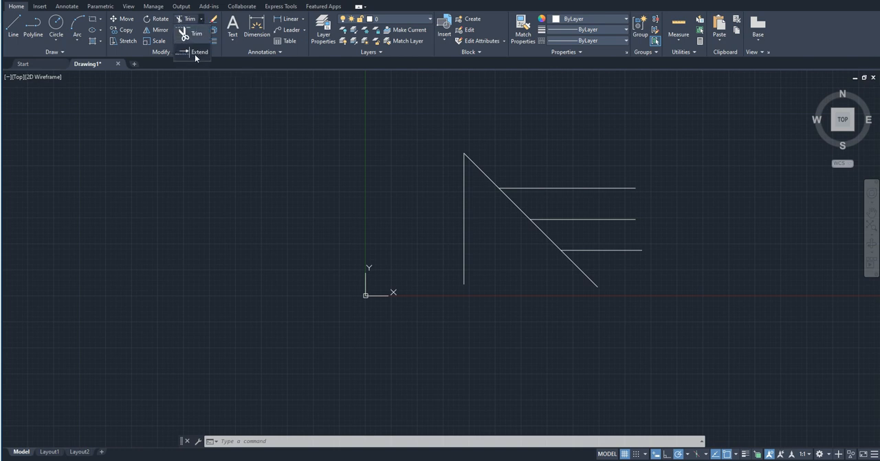
pyautogui.click(195, 53)
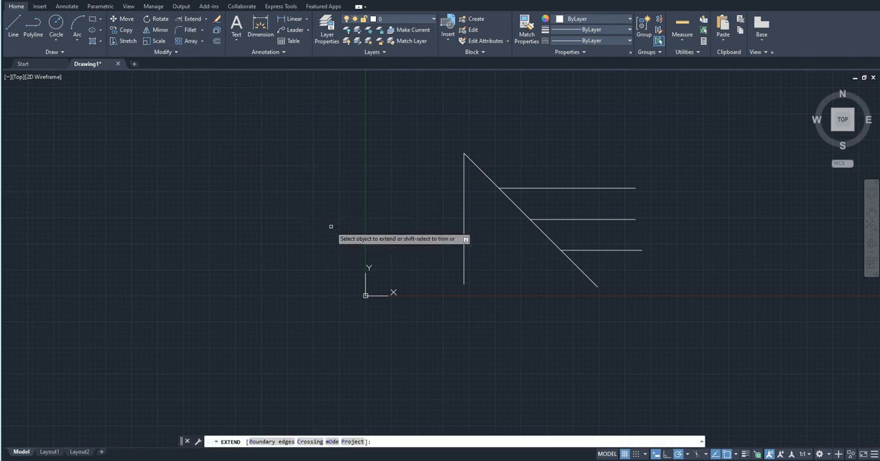
pyautogui.click(614, 265)
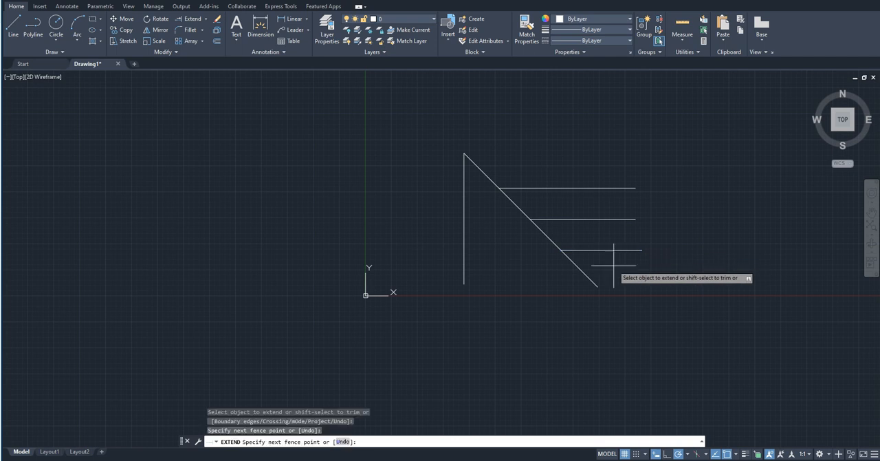
pyautogui.click(544, 152)
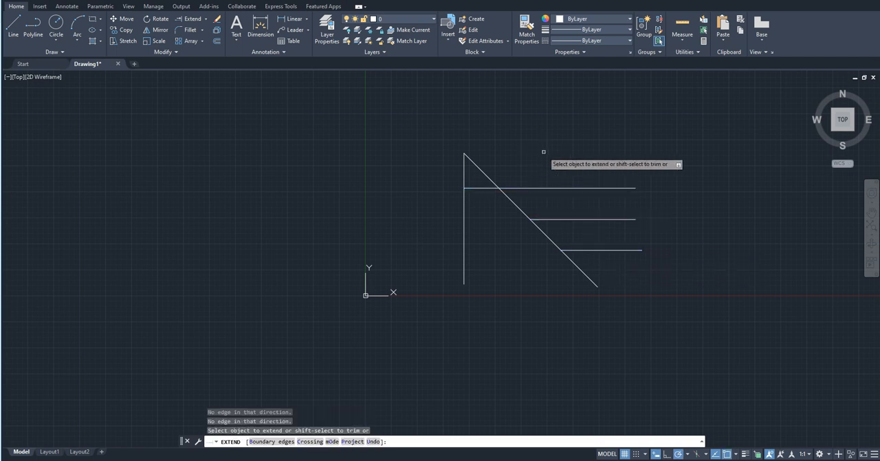
pyautogui.click(558, 219)
pyautogui.click(590, 249)
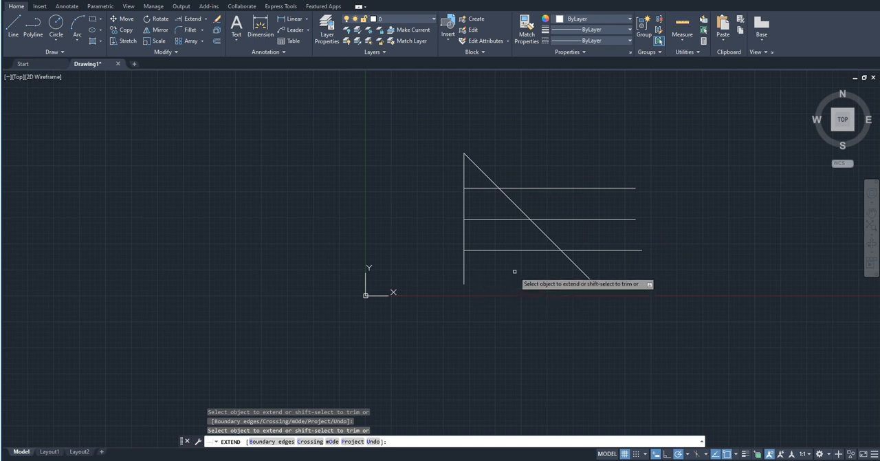
pyautogui.press('Escape')
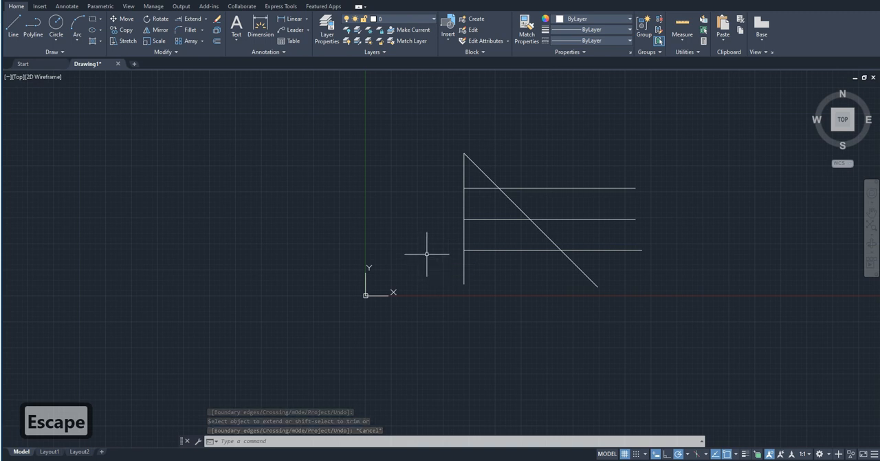
pyautogui.hotkey('ctrl', 'z')
# Draw a taller vertical line between the origin and the existing vertical line.
pyautogui.write('l')
pyautogui.press('Return')
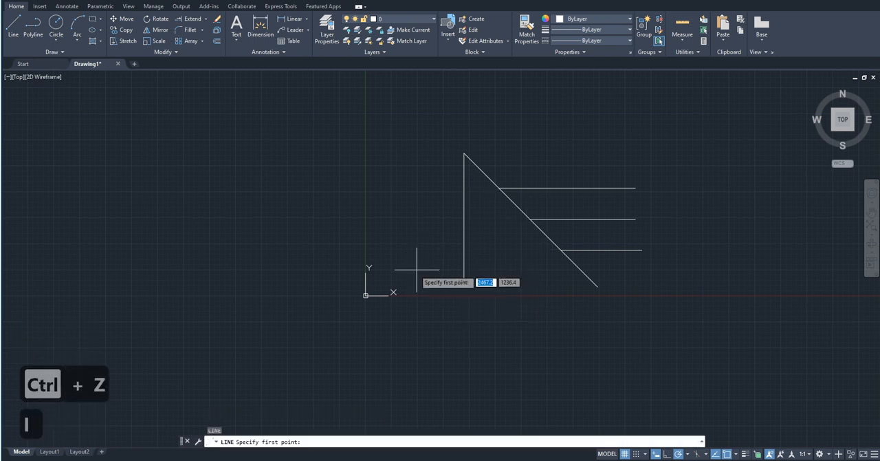
pyautogui.click(402, 282)
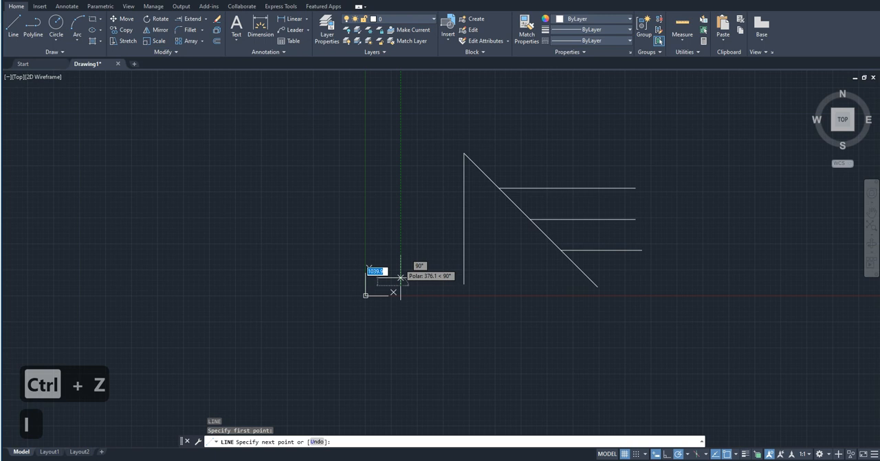
pyautogui.click(401, 117)
pyautogui.press('Escape')
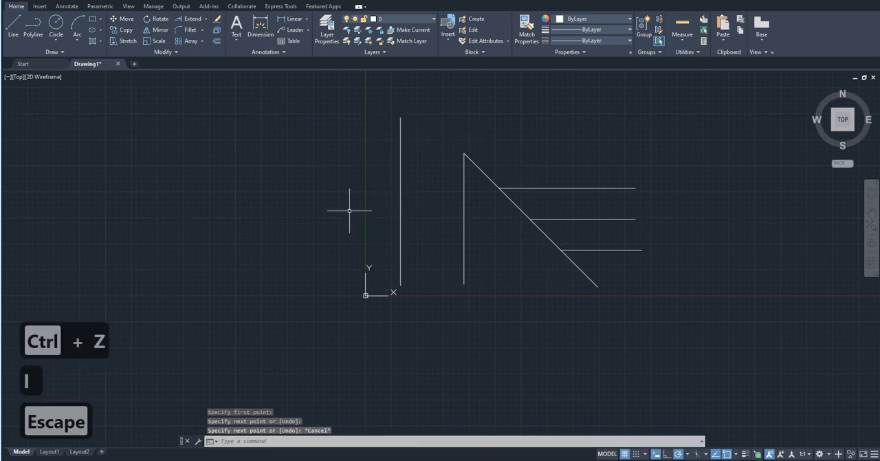
# Try to extend the three horizontal lines toward the vertical lines with those same lines preselected as boundary edges.
pyautogui.click(603, 167)
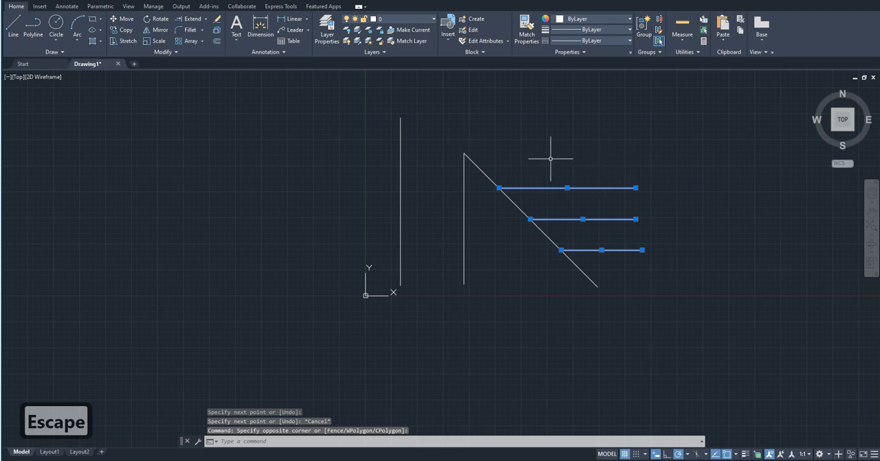
pyautogui.write('ex')
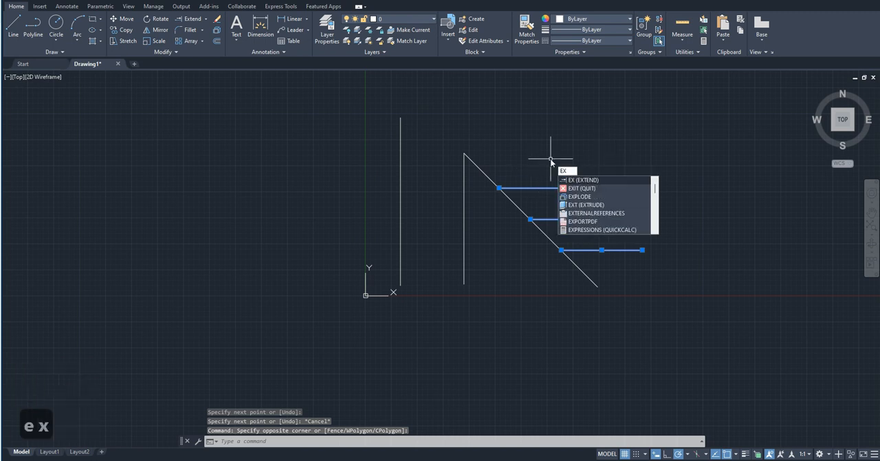
pyautogui.press('Return')
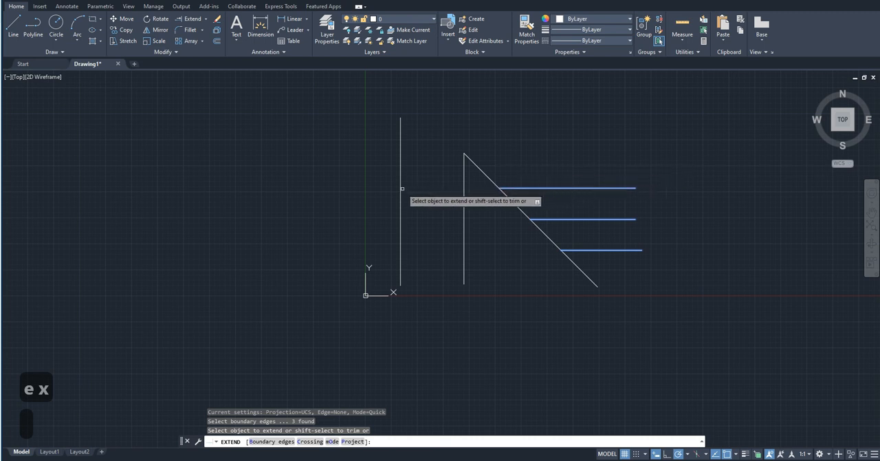
pyautogui.click(605, 271)
pyautogui.click(574, 198)
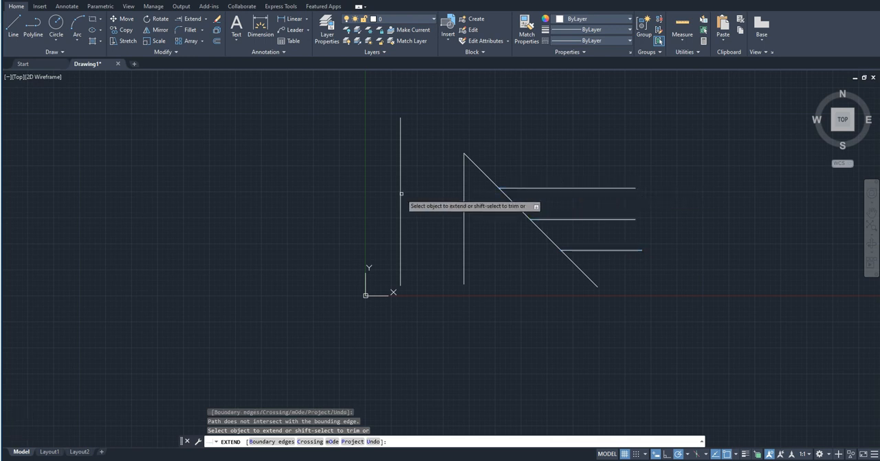
pyautogui.press('Escape')
pyautogui.press('Escape')
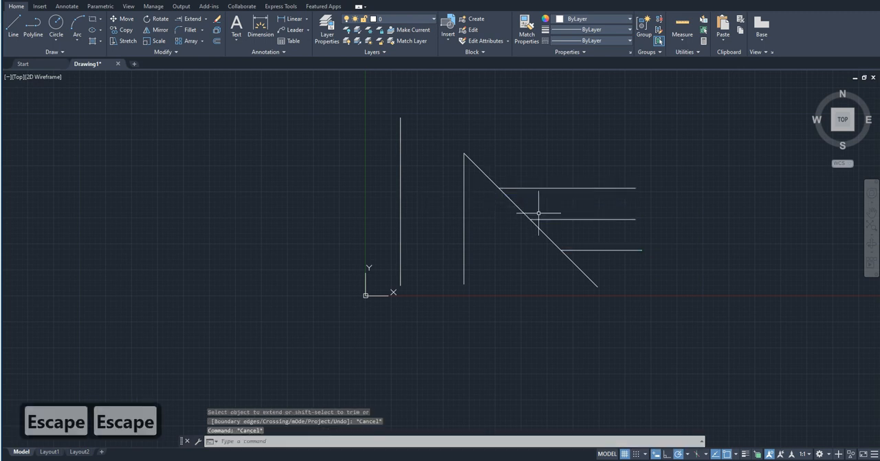
pyautogui.click(599, 192)
pyautogui.click(570, 153)
pyautogui.press('Escape')
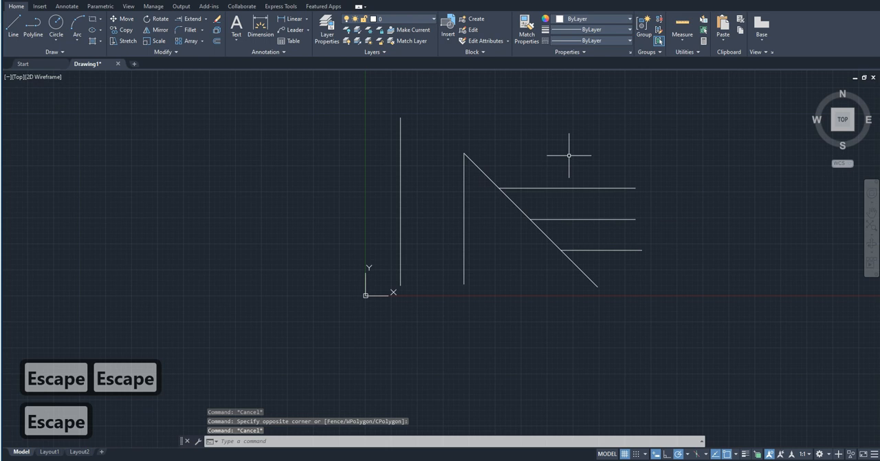
# Extend the three horizontal lines leftward from the diagonal to the nearer, shorter vertical line.
pyautogui.write('exy')
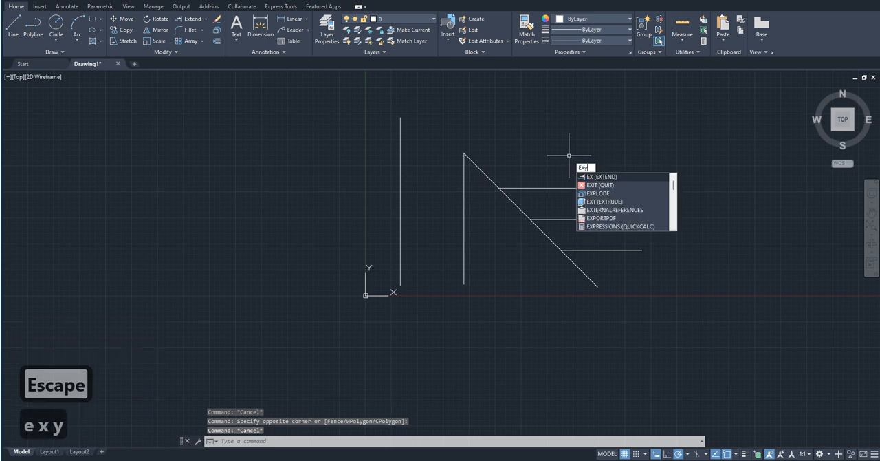
pyautogui.press('BackSpace')
pyautogui.write('ten')
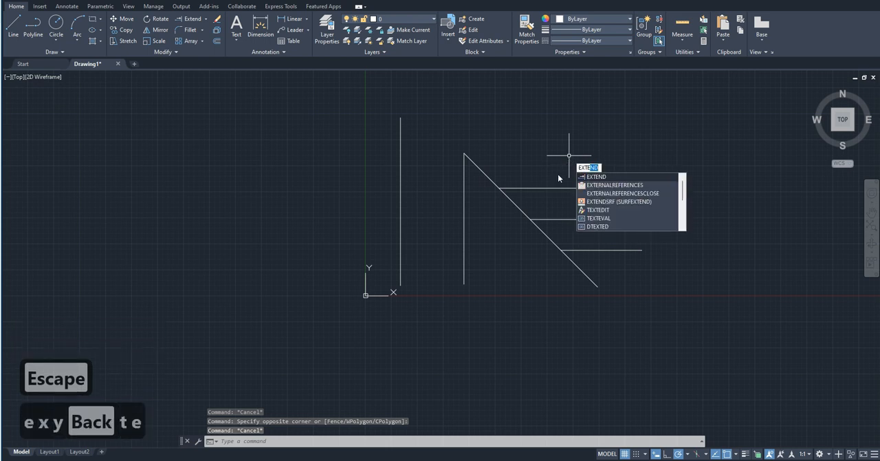
pyautogui.write('d')
pyautogui.press('Return')
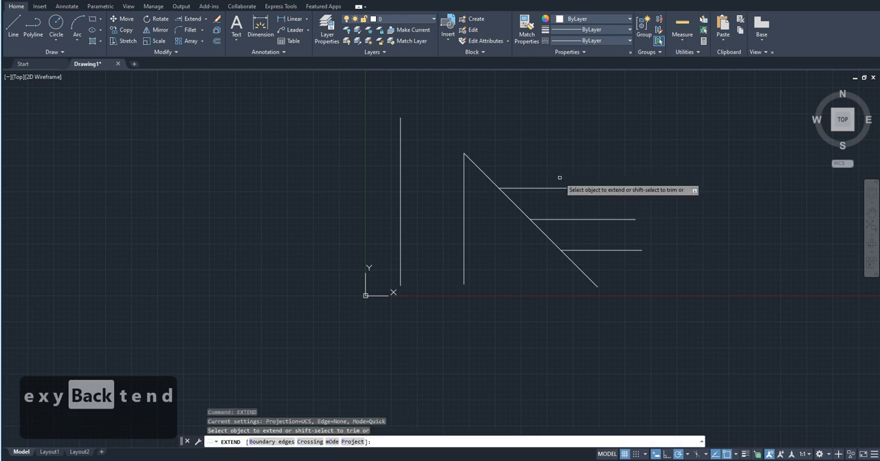
pyautogui.click(569, 187)
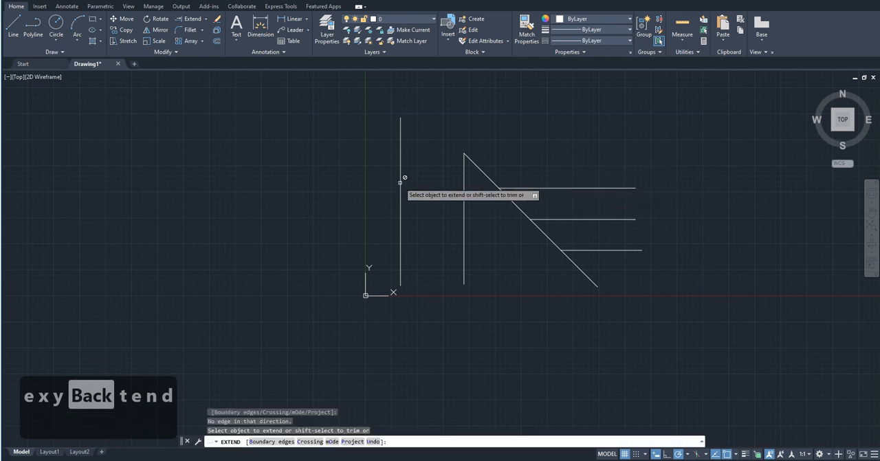
pyautogui.click(576, 220)
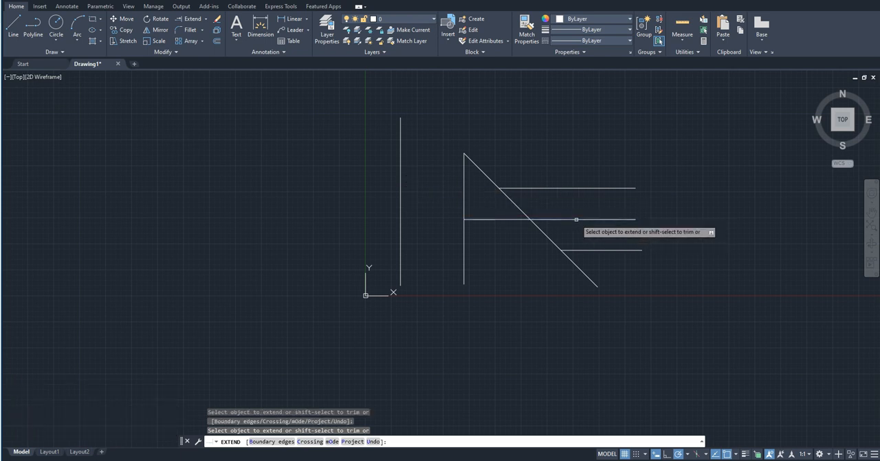
pyautogui.click(544, 188)
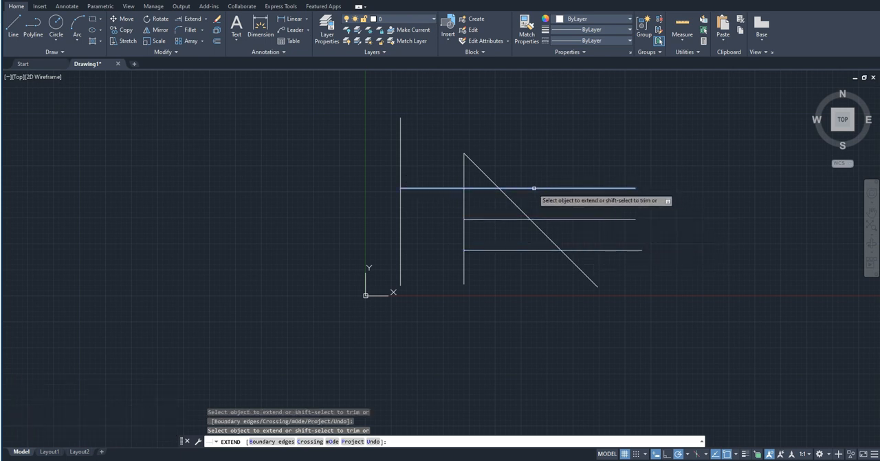
# Extend the horizontal lines further left to the taller vertical line, and end Extend.
pyautogui.click(508, 187)
pyautogui.click(504, 219)
pyautogui.click(506, 250)
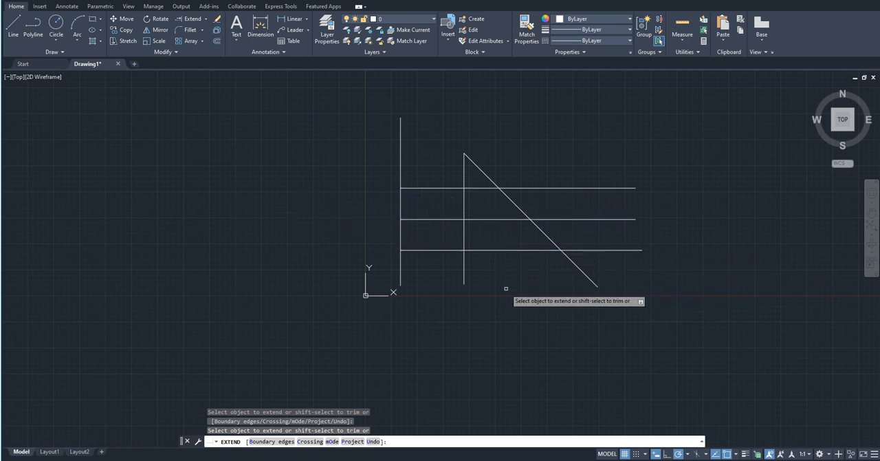
pyautogui.press('Escape')
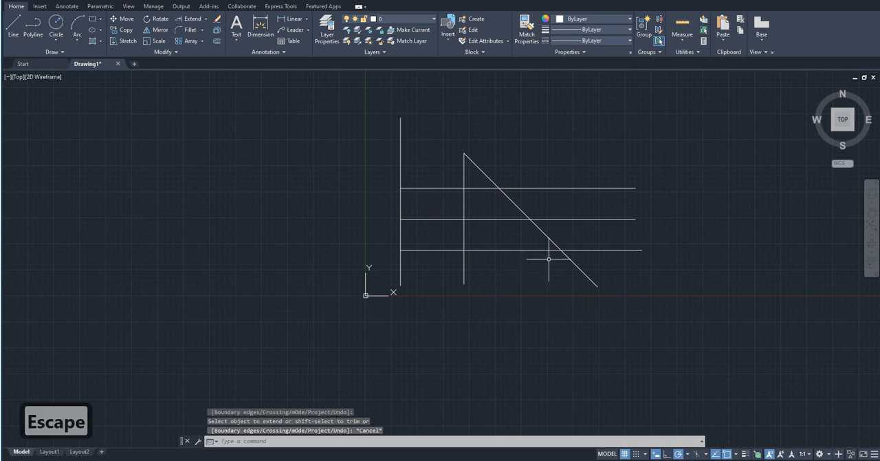
# Delete all the lines in the drawing.
pyautogui.scroll(-2, 534, 258)
pyautogui.scroll(2, 570, 275)
pyautogui.click(567, 316)
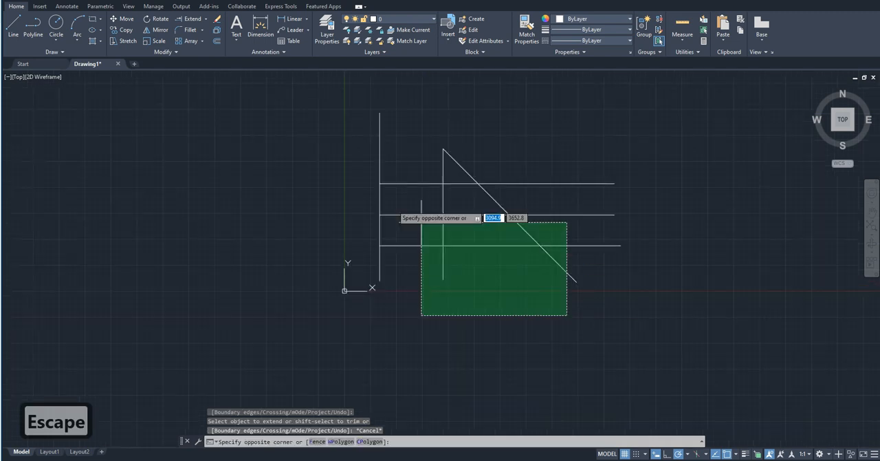
pyautogui.click(330, 164)
pyautogui.press('Delete')
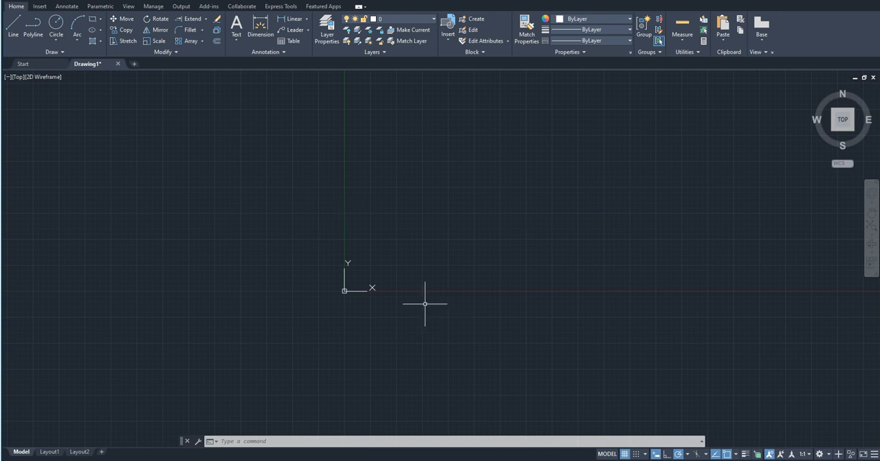
pyautogui.write('re')
pyautogui.press('Return')
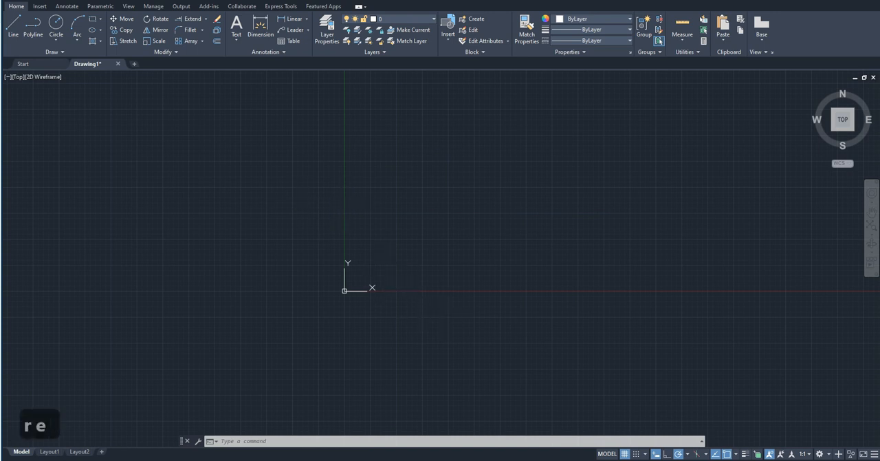
pyautogui.click(430, 186)
pyautogui.press('Escape')
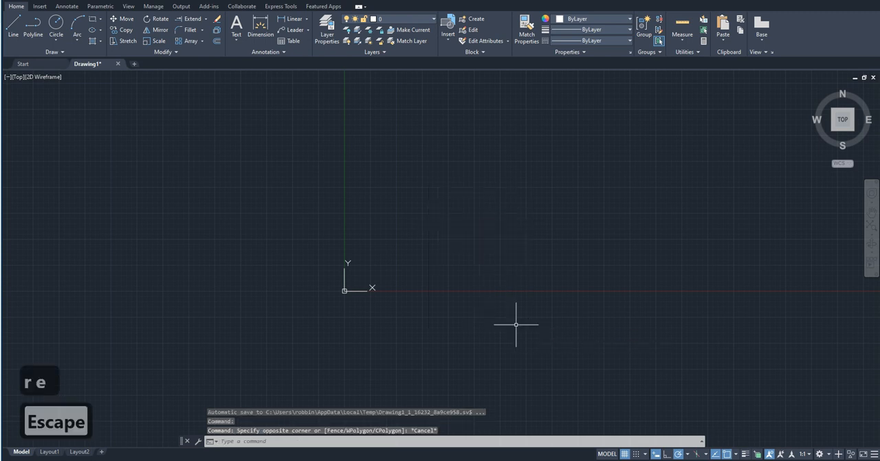
# Draw two stacked rectangles of equal width sharing an edge, the upper one about 3520 wide and 2635 tall.
pyautogui.write('rec')
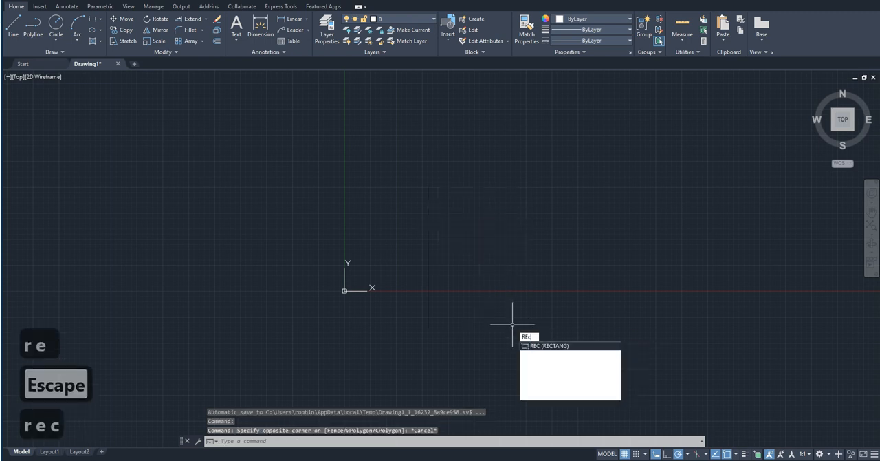
pyautogui.press('Return')
pyautogui.click(507, 326)
pyautogui.click(433, 223)
pyautogui.press('space')
pyautogui.click(433, 223)
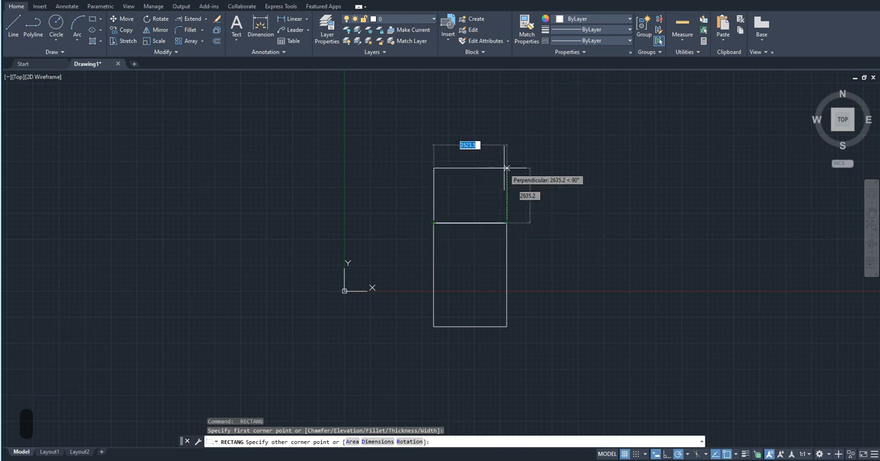
pyautogui.click(505, 167)
# Draw two connected diagonals from the upper rectangle's top-right corner to the shared left corner and on to the lower rectangle's bottom-right corner.
pyautogui.press('l')
pyautogui.press('space')
pyautogui.click(506, 168)
pyautogui.click(433, 223)
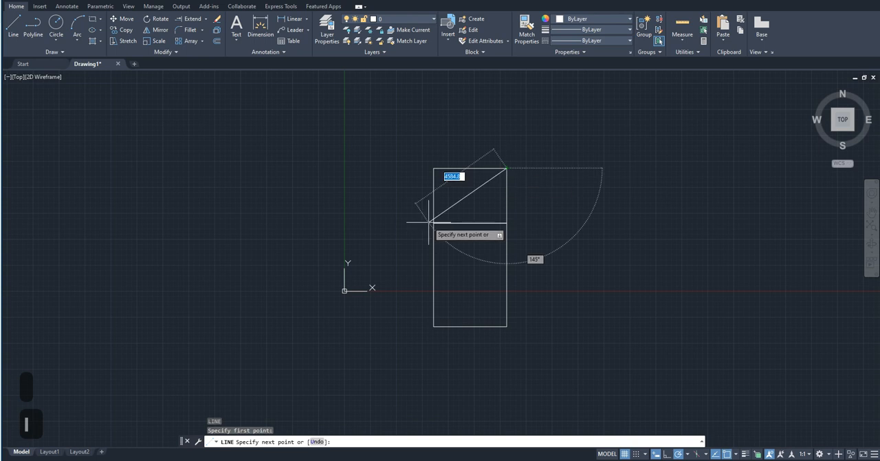
pyautogui.click(507, 326)
pyautogui.press('Escape')
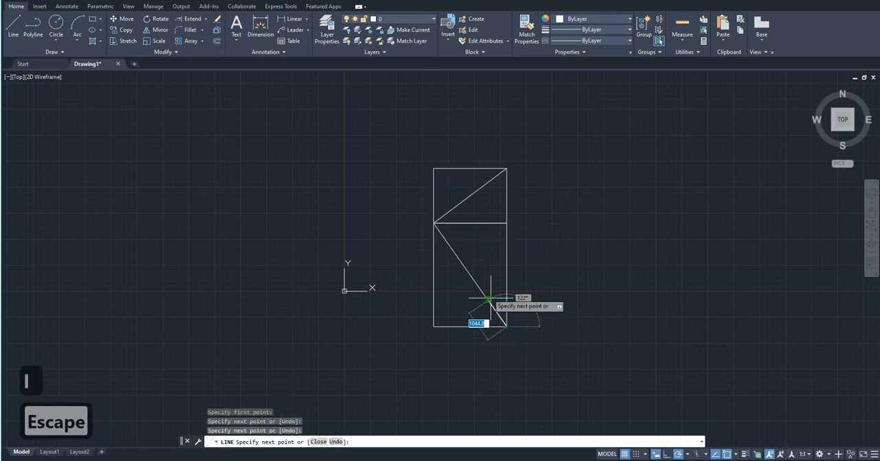
# Mirror both rectangles and their diagonals about a vertical axis 500 units right of the figure, keeping the source objects.
pyautogui.scroll(-2, 558, 178)
pyautogui.scroll(2, 558, 179)
pyautogui.scroll(-2, 560, 180)
pyautogui.scroll(2, 559, 180)
pyautogui.scroll(-2, 372, 218)
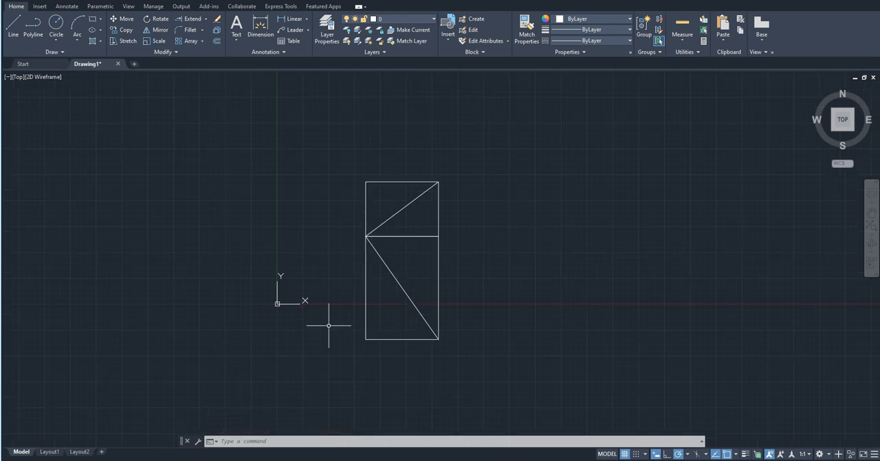
pyautogui.click(490, 381)
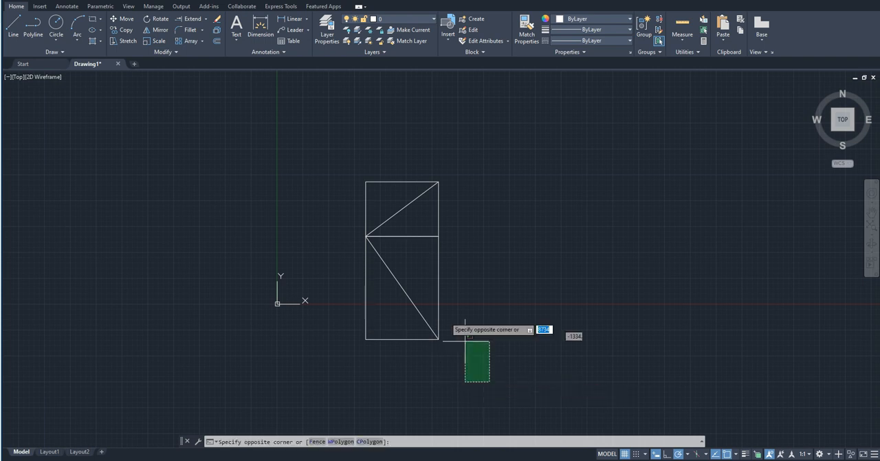
pyautogui.click(341, 143)
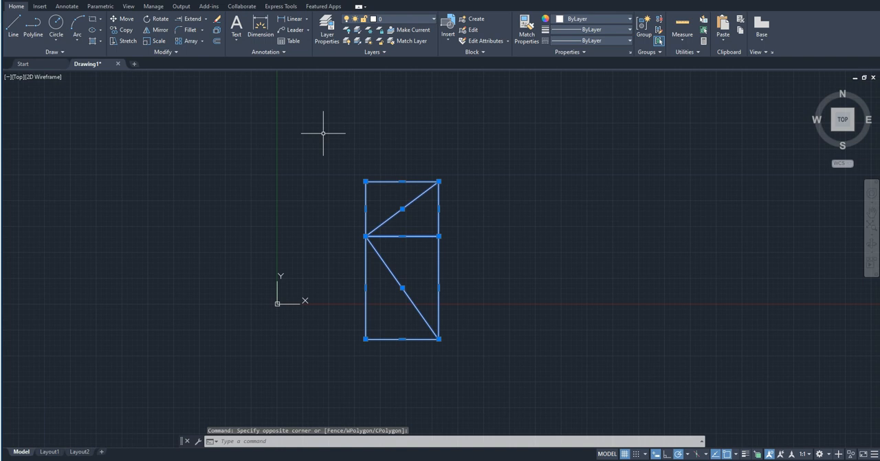
pyautogui.click(160, 30)
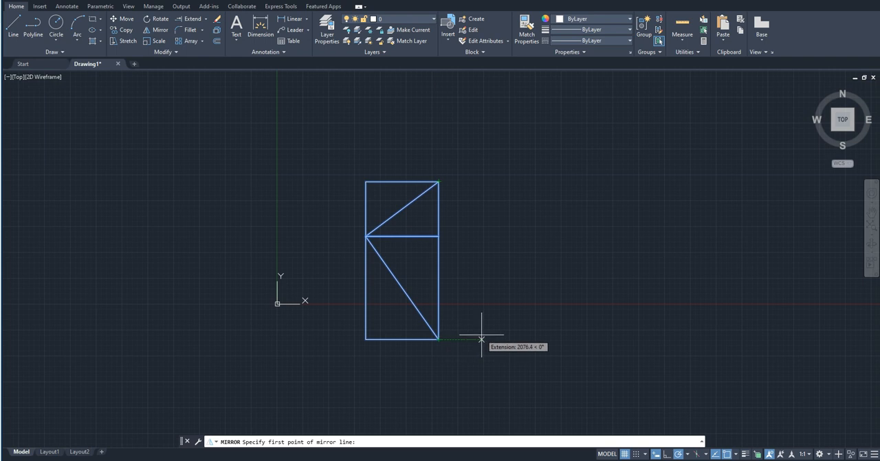
pyautogui.write('500')
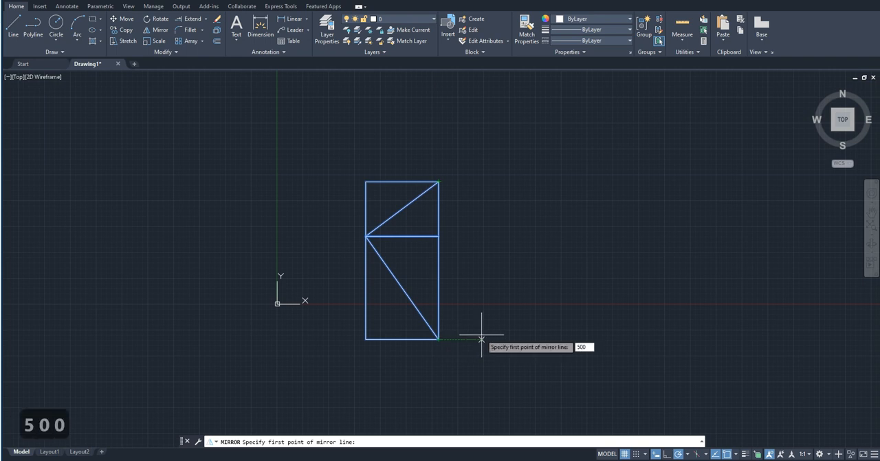
pyautogui.press('Return')
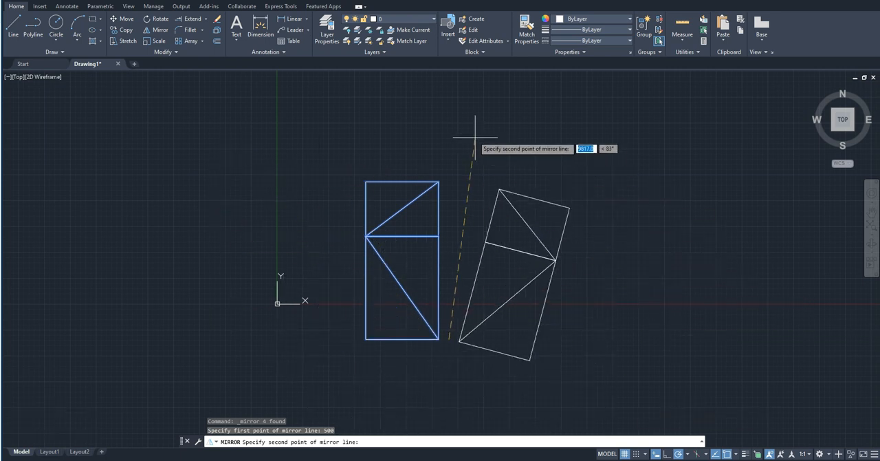
pyautogui.click(448, 109)
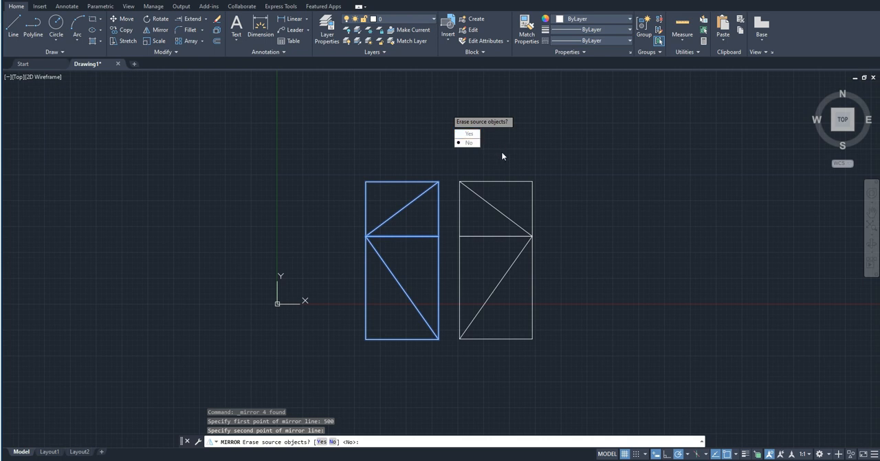
pyautogui.press('Return')
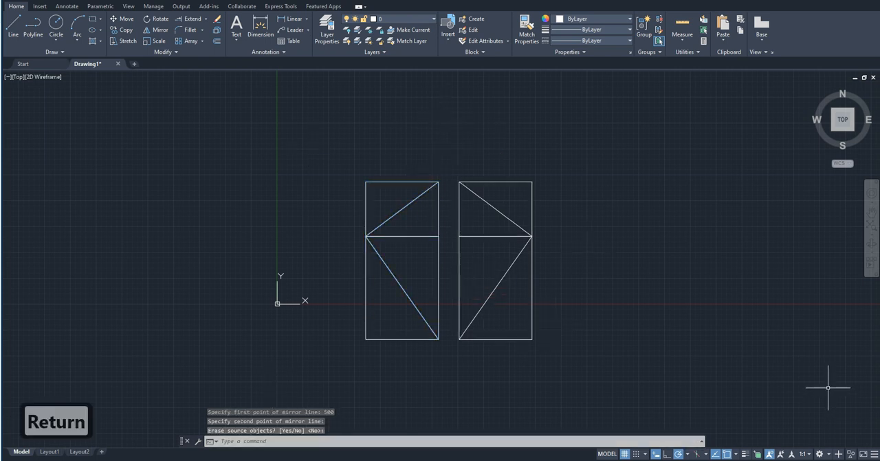
# Delete the mirrored copy of the rectangles and diagonals.
pyautogui.click(544, 363)
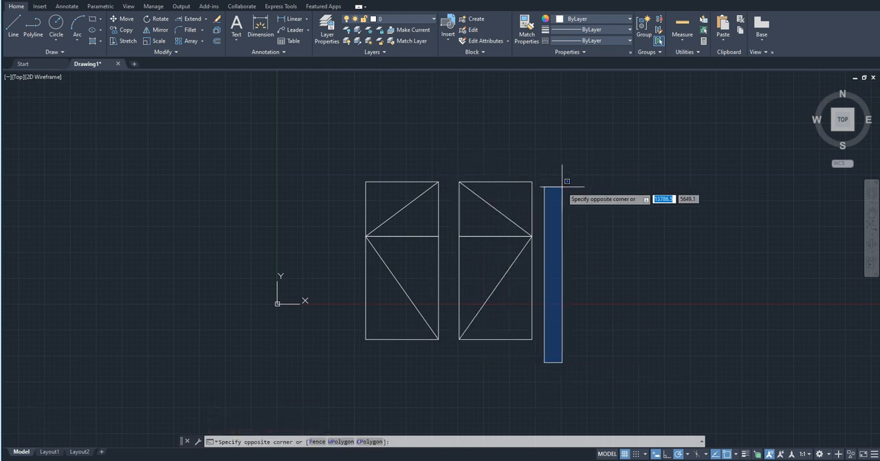
pyautogui.click(454, 148)
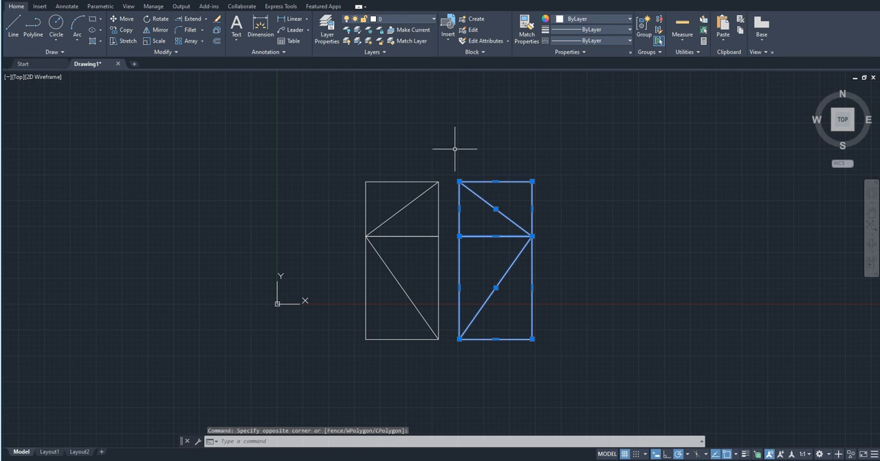
pyautogui.press('Delete')
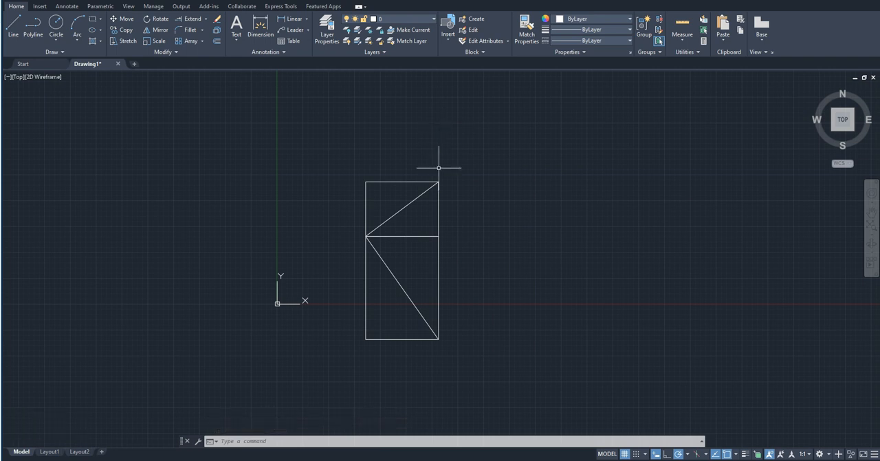
# Draw a horizontal line joined to a line sloping down to the right, above and to the right of the rectangles.
pyautogui.scroll(-5, 332, 255)
pyautogui.scroll(5, 528, 266)
pyautogui.scroll(-3, 375, 324)
pyautogui.moveTo(369, 318); pyautogui.dragTo(407, 361, button='middle')
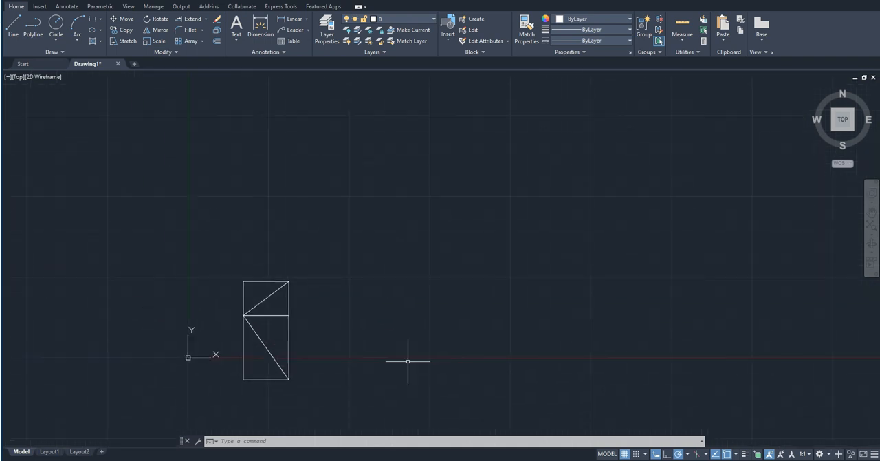
pyautogui.write('l')
pyautogui.press('Return')
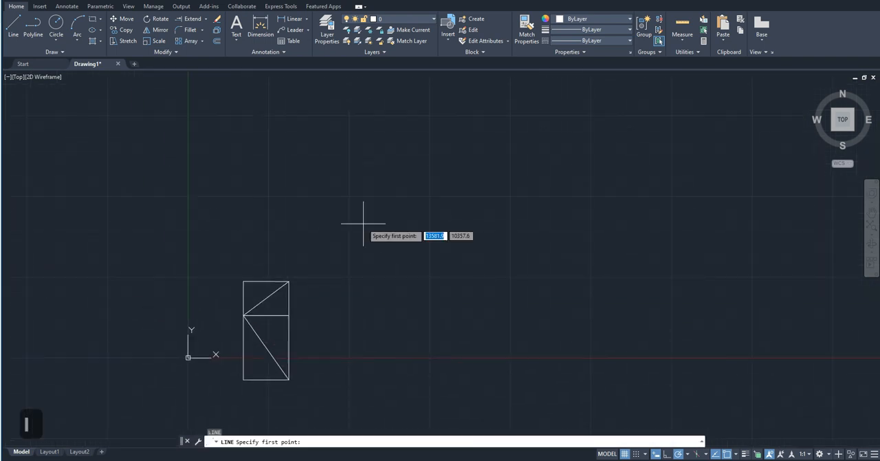
pyautogui.click(333, 175)
pyautogui.click(480, 176)
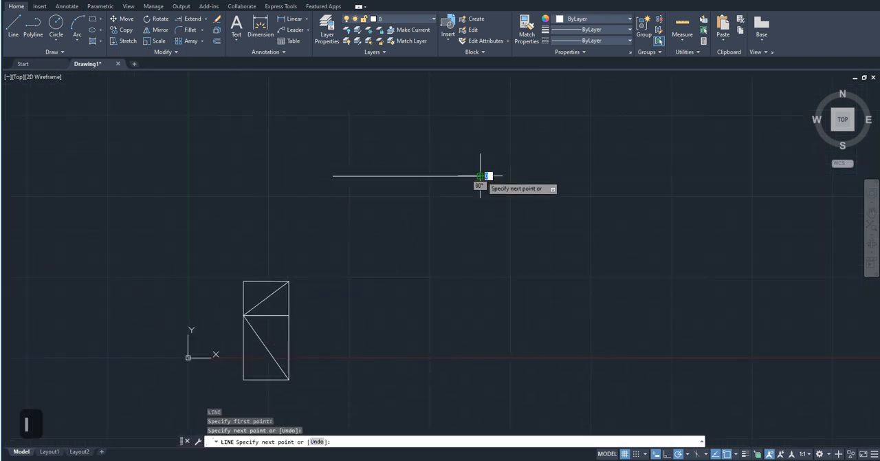
pyautogui.click(589, 263)
pyautogui.press('Escape')
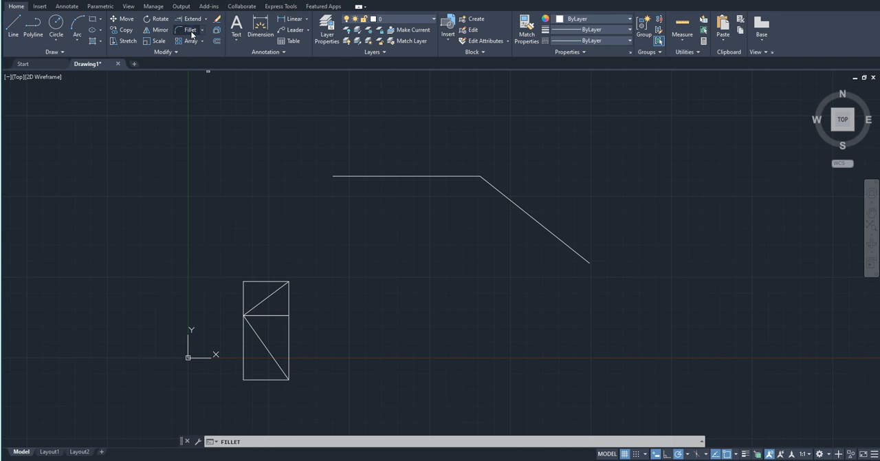
# Apply Fillet at its current radius to the corner between the horizontal line and the sloping line.
pyautogui.click(190, 30)
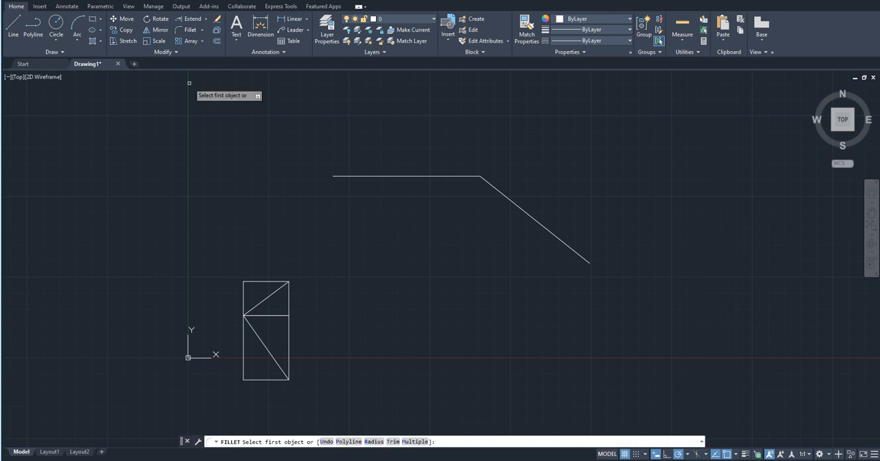
pyautogui.click(408, 176)
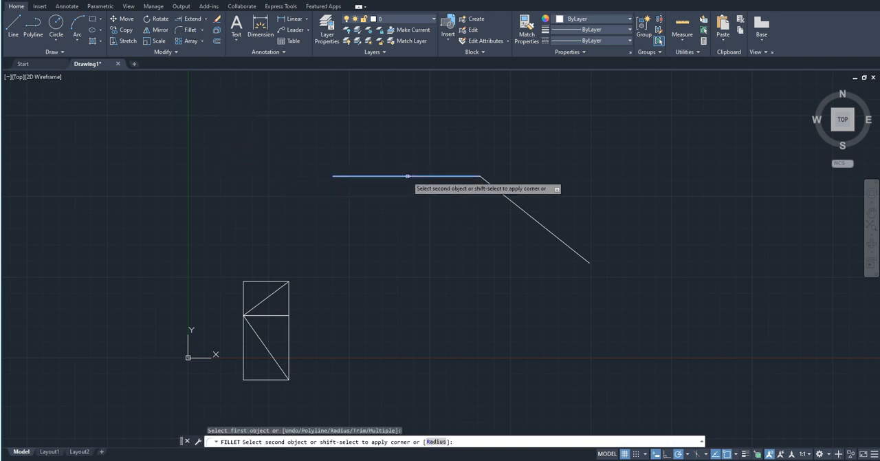
pyautogui.click(506, 201)
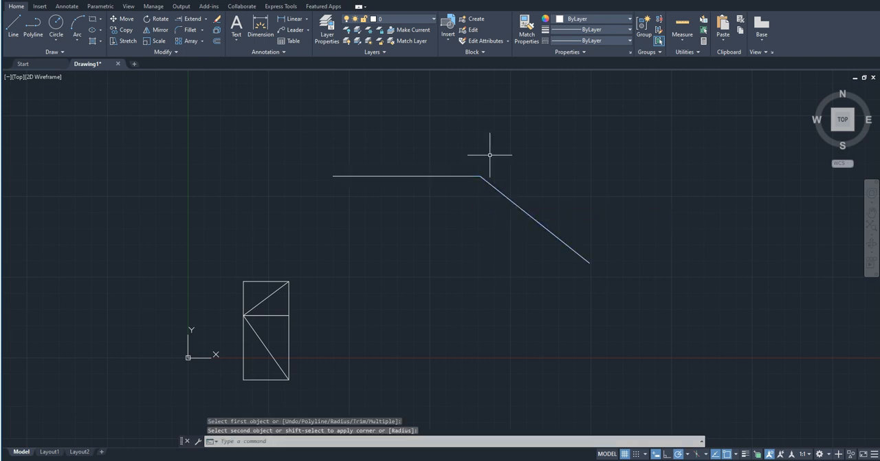
# Fillet the corner between the horizontal line and the sloping line with a radius of 500.
pyautogui.scroll(5, 489, 151)
pyautogui.scroll(-5, 459, 183)
pyautogui.scroll(7, 461, 183)
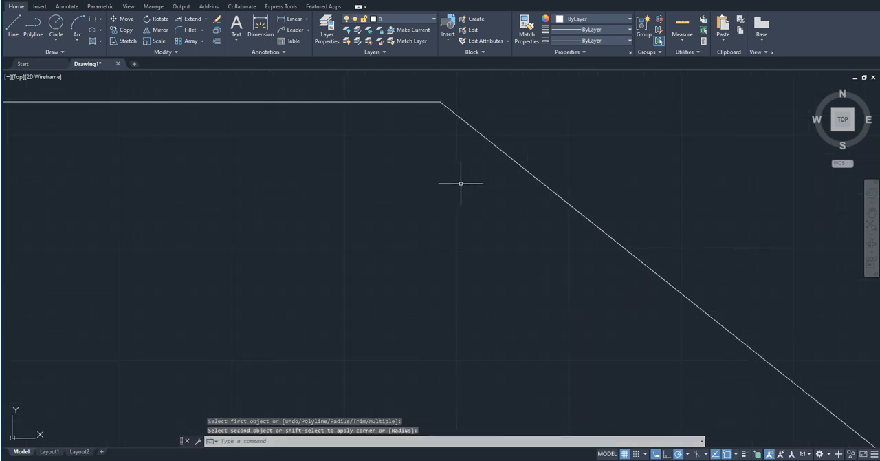
pyautogui.scroll(-5, 461, 184)
pyautogui.scroll(-5, 526, 121)
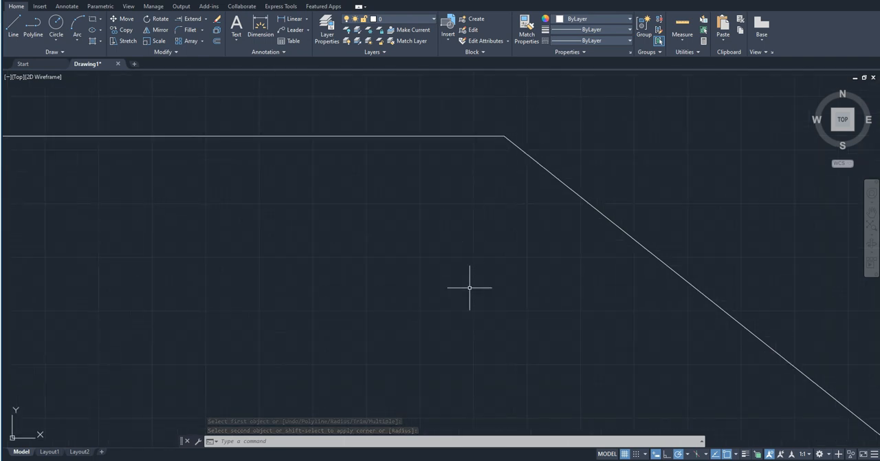
pyautogui.scroll(-4, 475, 220)
pyautogui.scroll(-2, 475, 218)
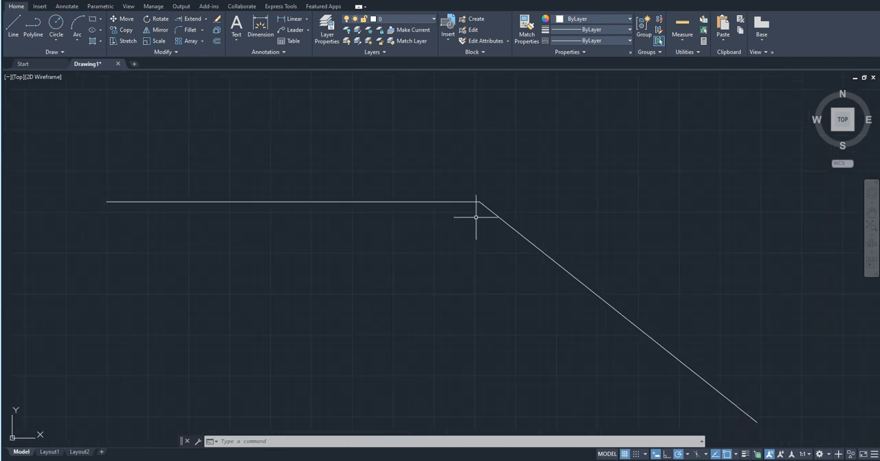
pyautogui.moveTo(445, 257)
pyautogui.mouseDown(button='middle')
pyautogui.moveTo(426, 259)
pyautogui.moveTo(396, 227)
pyautogui.mouseUp(button='middle')
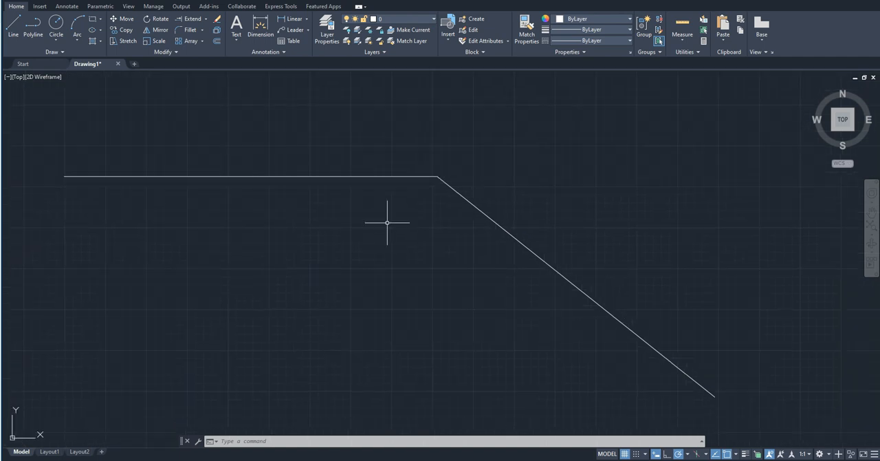
pyautogui.click(195, 32)
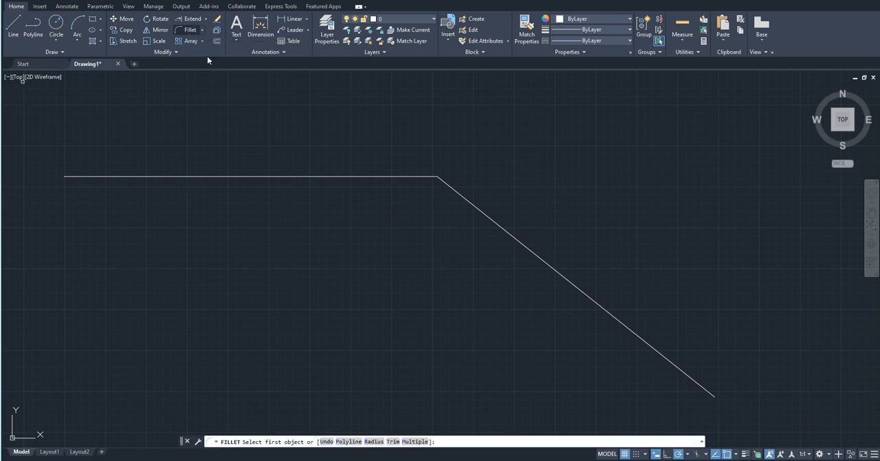
pyautogui.click(292, 176)
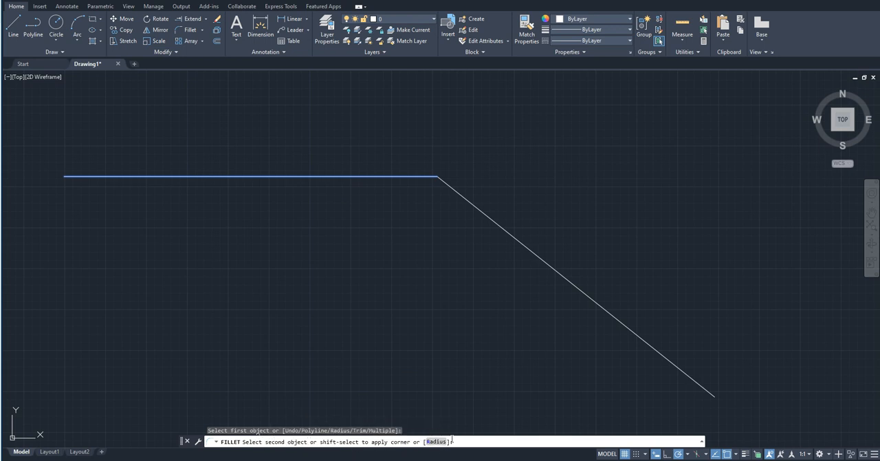
pyautogui.write('r')
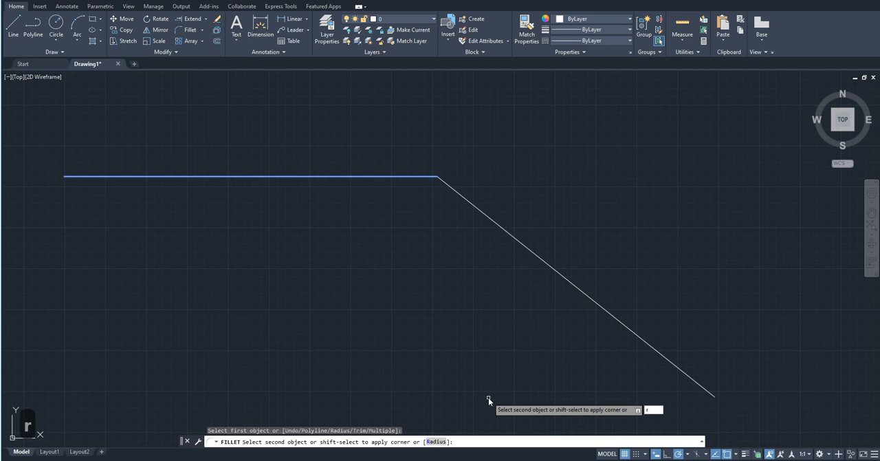
pyautogui.press('Return')
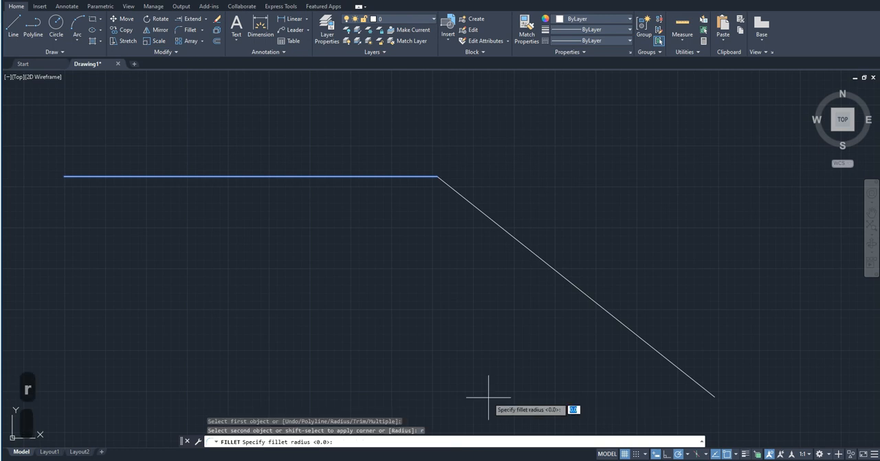
pyautogui.write('500')
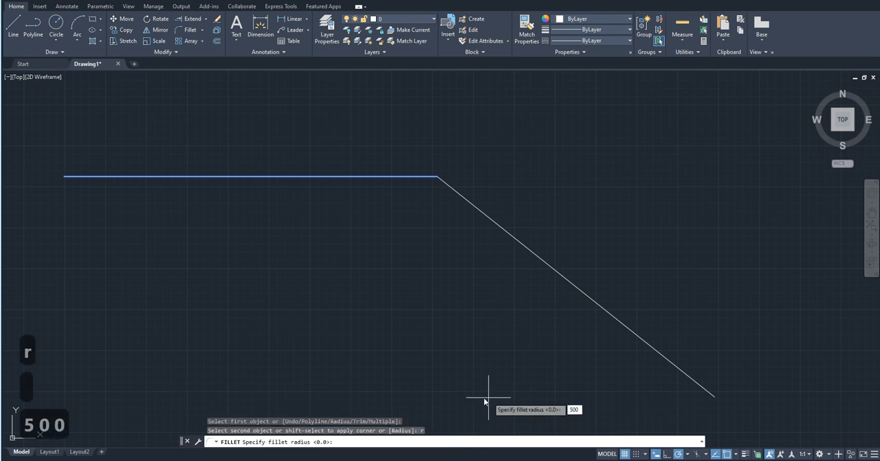
pyautogui.press('Return')
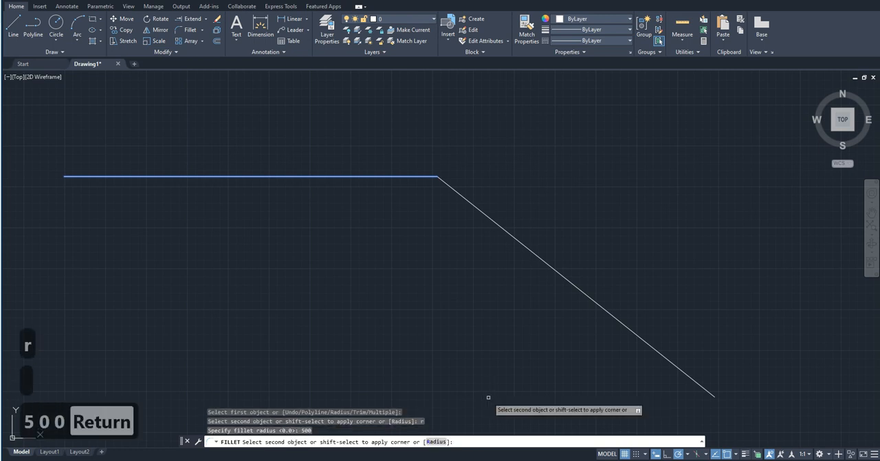
pyautogui.click(493, 219)
# Examine the fillet arc and where it meets the horizontal and sloping lines at the corner.
pyautogui.scroll(2, 456, 191)
pyautogui.scroll(2, 392, 191)
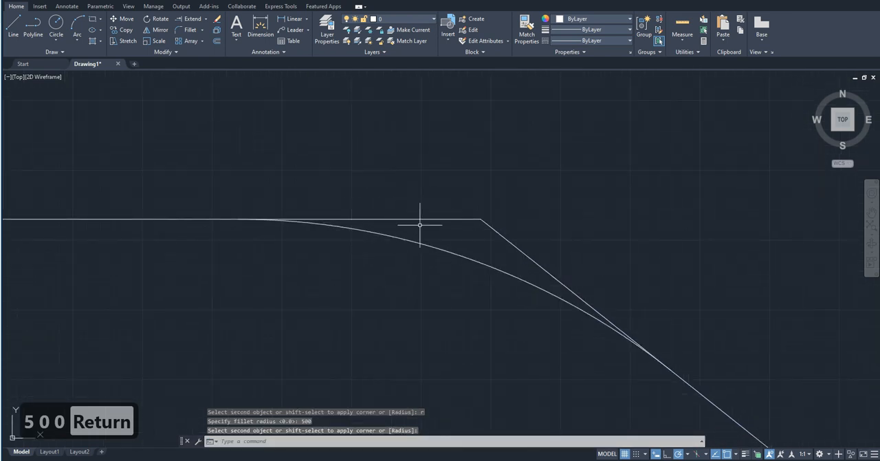
pyautogui.scroll(-5, 473, 270)
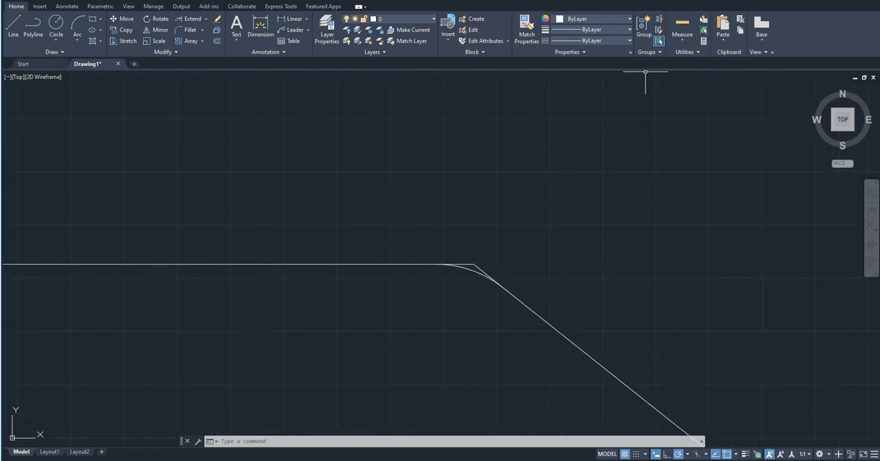
pyautogui.hotkey('ctrl', 'z')
pyautogui.hotkey('ctrl', 'z')
pyautogui.scroll(6, 470, 265)
pyautogui.scroll(-6, 499, 300)
pyautogui.scroll(6, 507, 305)
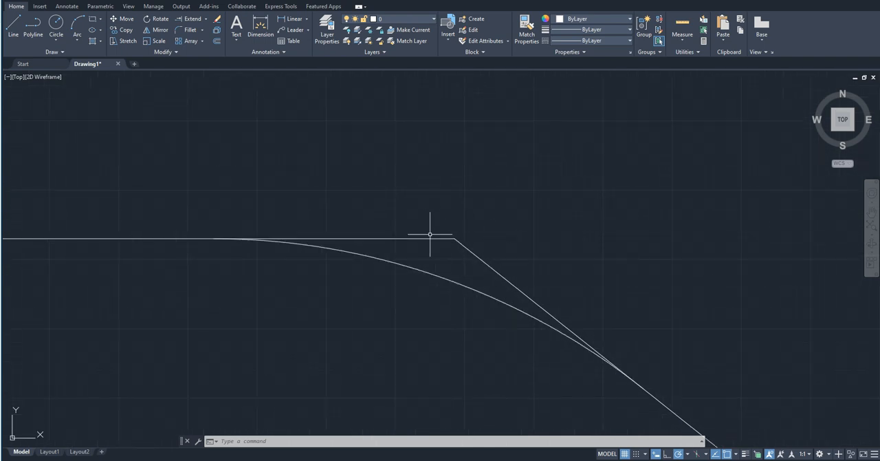
pyautogui.scroll(-2, 425, 232)
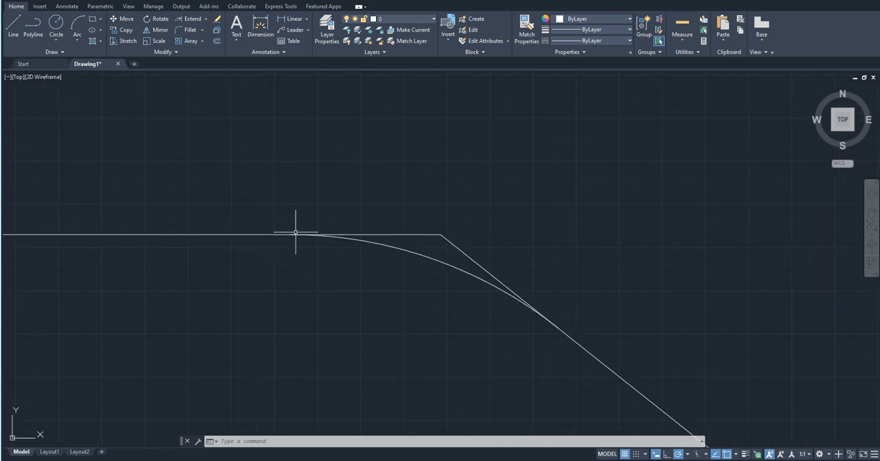
pyautogui.scroll(-4, 310, 180)
pyautogui.scroll(4, 310, 180)
pyautogui.scroll(-4, 417, 251)
pyautogui.scroll(2, 421, 263)
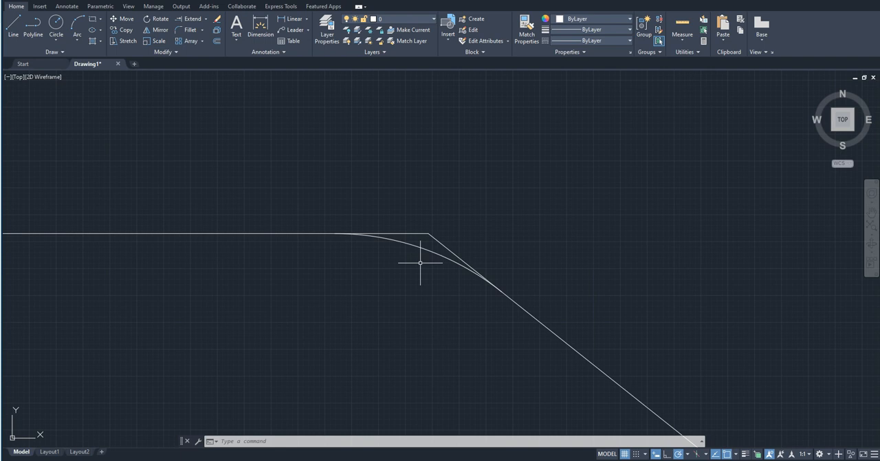
# Delete the fillet arc beneath the corner of the two lines.
pyautogui.click(417, 241)
pyautogui.click(415, 252)
pyautogui.press('Delete')
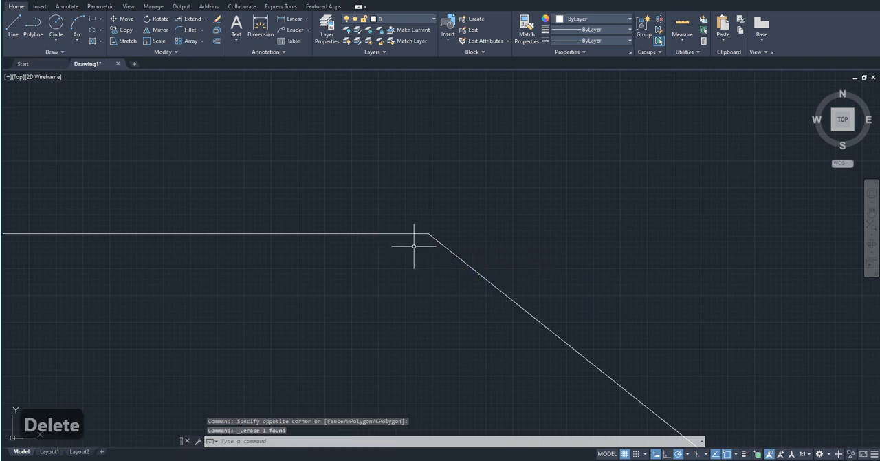
# Switch Fillet to Trim mode and round the corner between the horizontal line and the sloping line at the current radius.
pyautogui.press('f')
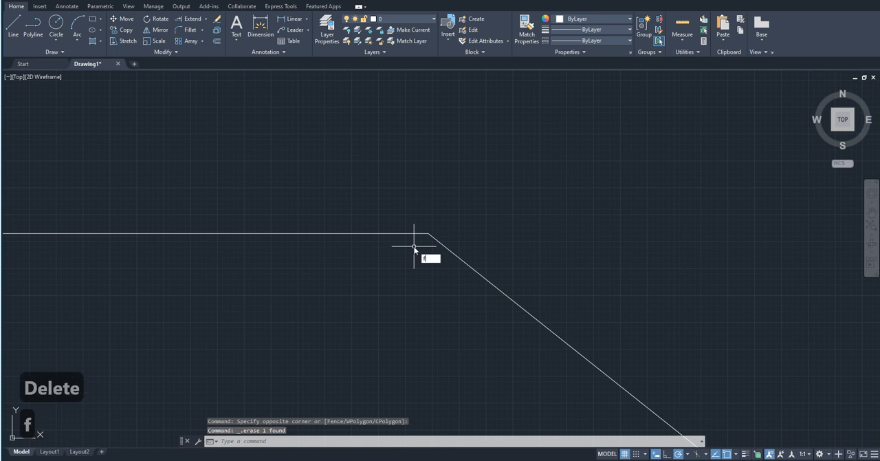
pyautogui.press('Return')
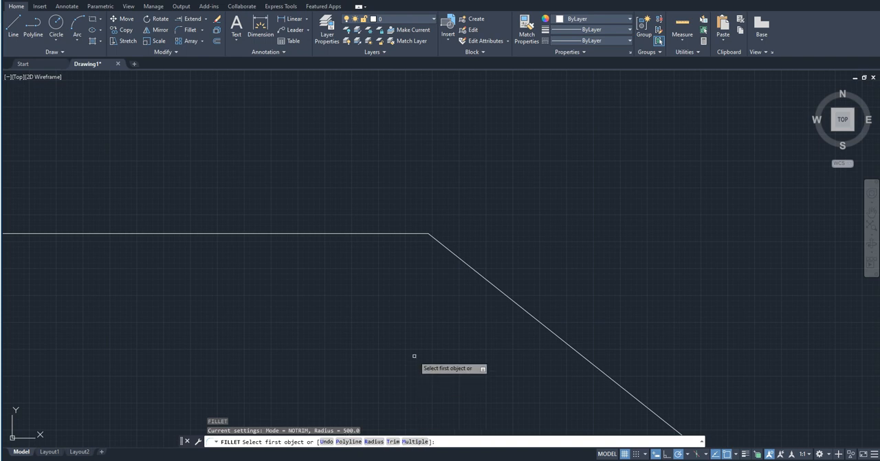
pyautogui.write('t')
pyautogui.press('Return')
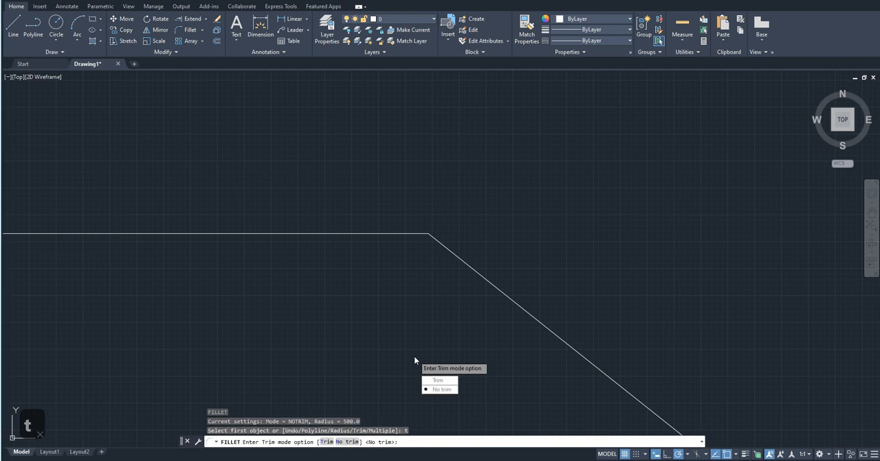
pyautogui.write('t')
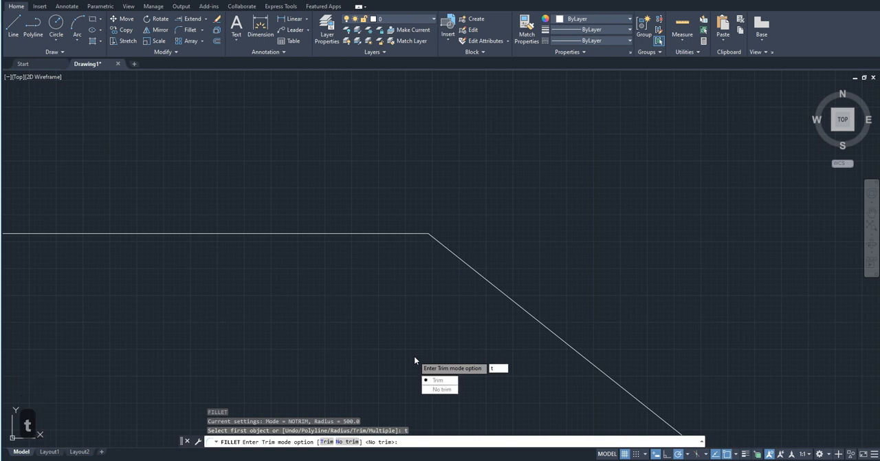
pyautogui.press('Return')
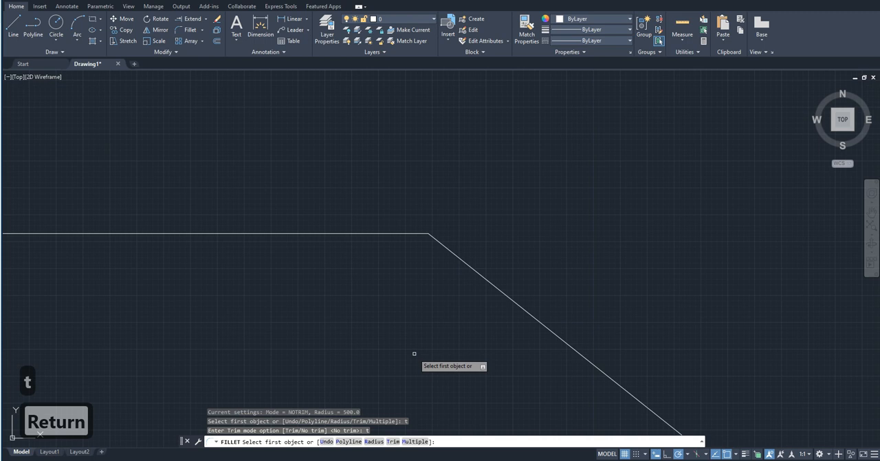
pyautogui.click(288, 233)
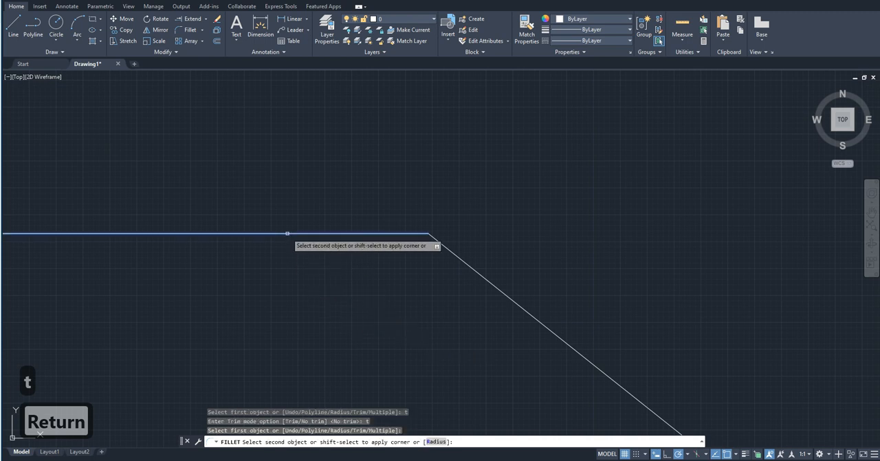
pyautogui.click(466, 265)
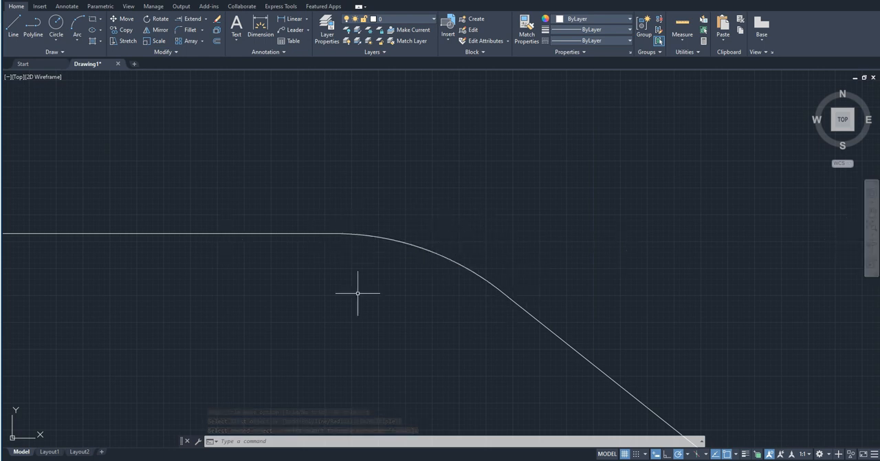
# Undo the trimmed fillet at the corner of the two lines.
pyautogui.scroll(-4, 237, 361)
pyautogui.scroll(5, 237, 360)
pyautogui.moveTo(237, 360)
pyautogui.mouseDown(button='middle')
pyautogui.moveTo(246, 362)
pyautogui.moveTo(243, 316)
pyautogui.mouseUp(button='middle')
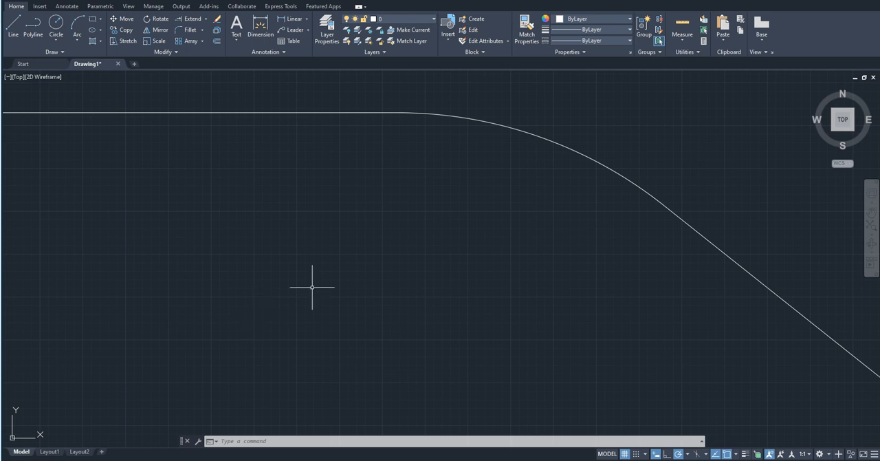
pyautogui.hotkey('ctrl', 'z')
pyautogui.hotkey('ctrl', 'z')
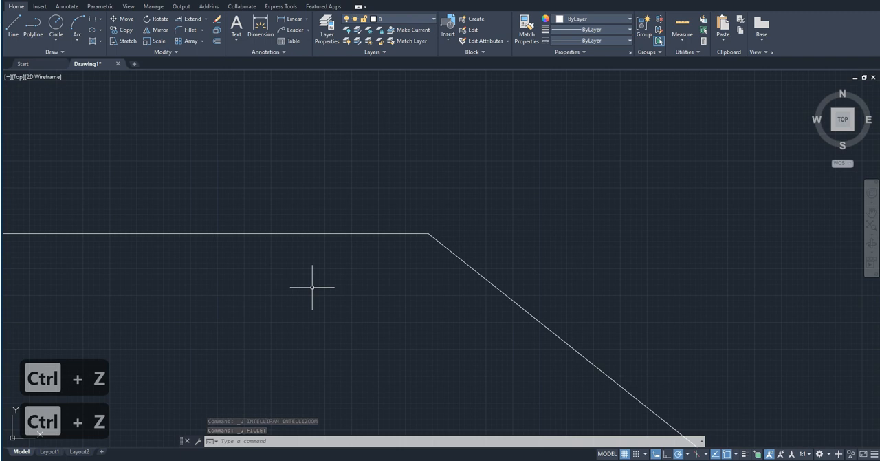
# Use Fillet with the Multiple option at the current radius on the corner between the horizontal line and the sloping line.
pyautogui.write('f')
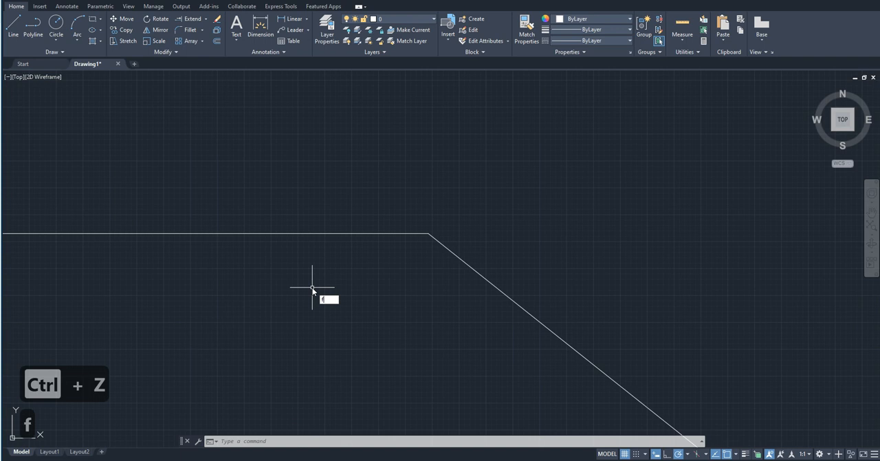
pyautogui.press('Return')
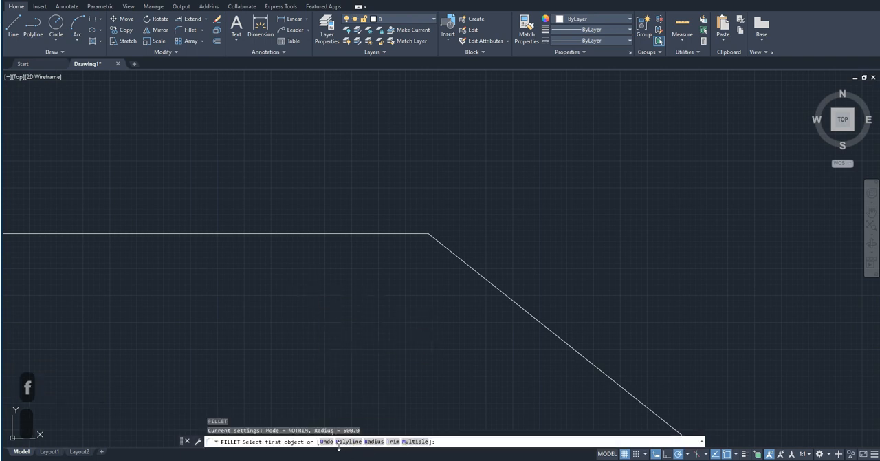
pyautogui.scroll(-5, 412, 358)
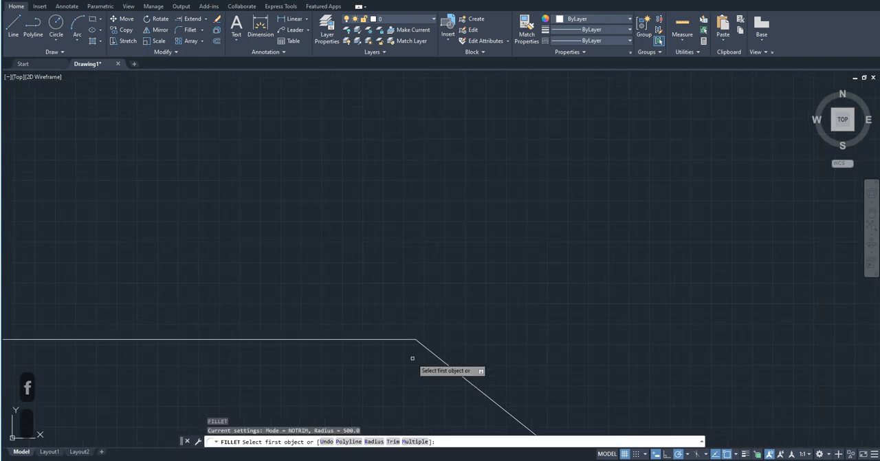
pyautogui.scroll(-3, 412, 256)
pyautogui.scroll(3, 411, 255)
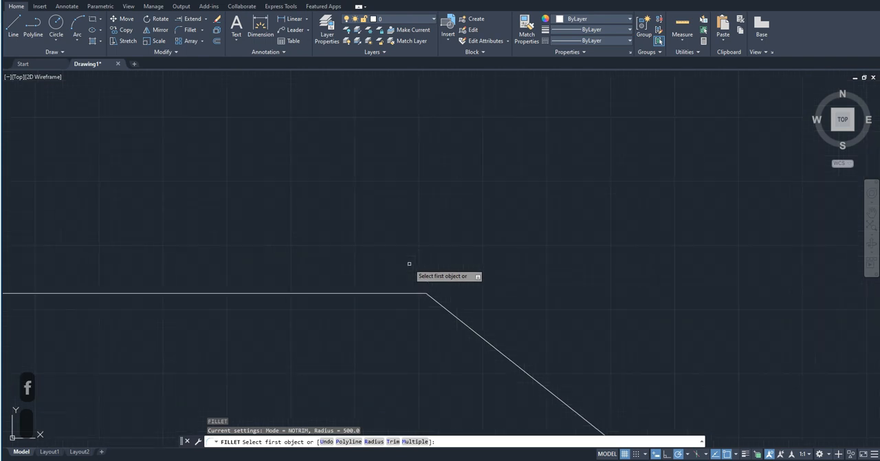
pyautogui.scroll(-6, 412, 256)
pyautogui.scroll(6, 355, 310)
pyautogui.moveTo(419, 260)
pyautogui.mouseDown(button='middle')
pyautogui.moveTo(341, 387)
pyautogui.moveTo(333, 316)
pyautogui.mouseUp(button='middle')
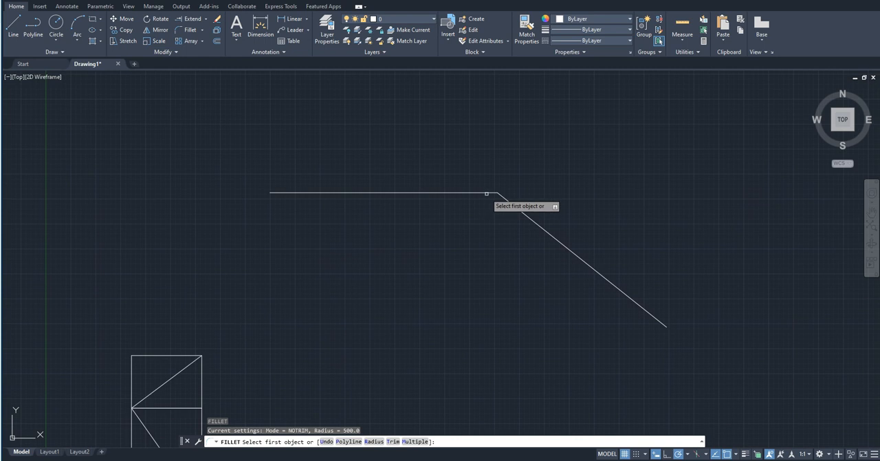
pyautogui.scroll(-4, 489, 194)
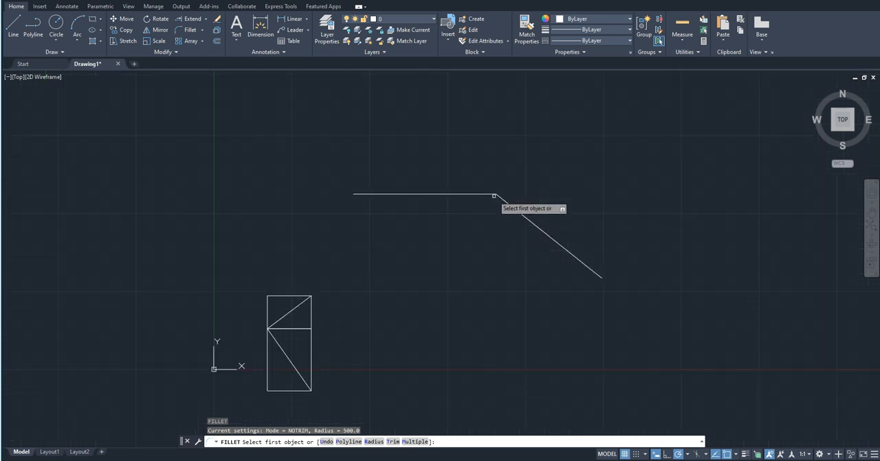
pyautogui.scroll(4, 354, 295)
pyautogui.scroll(-4, 359, 289)
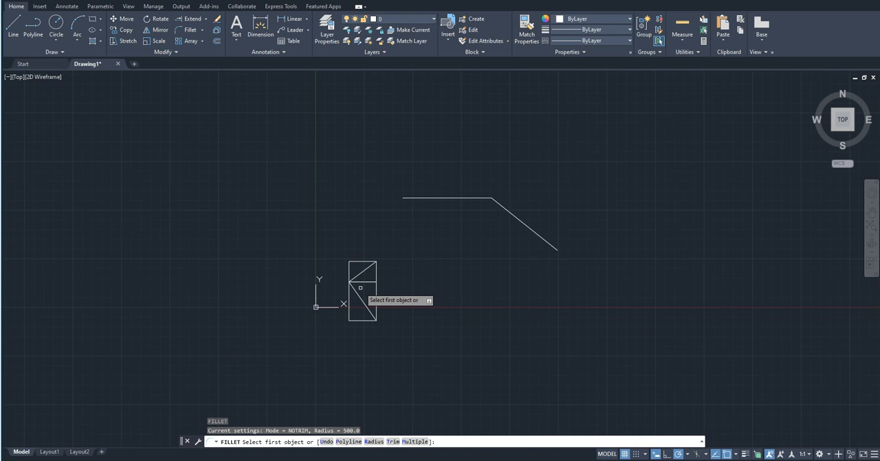
pyautogui.scroll(4, 495, 195)
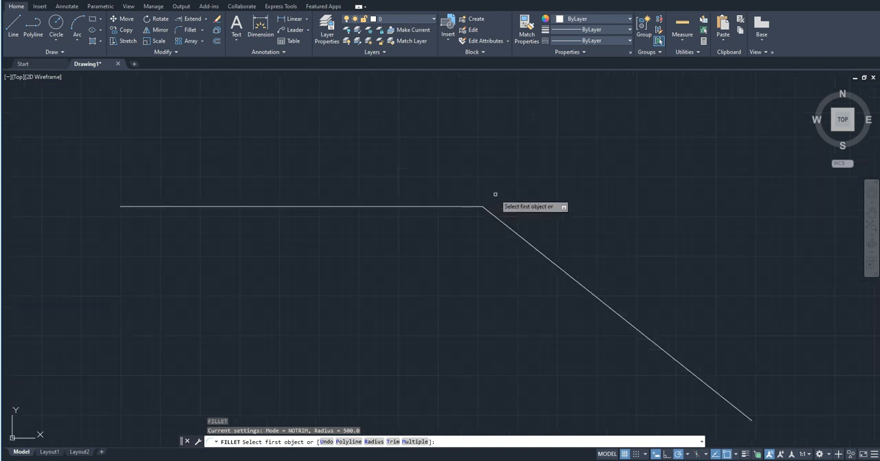
pyautogui.write('m')
pyautogui.press('Return')
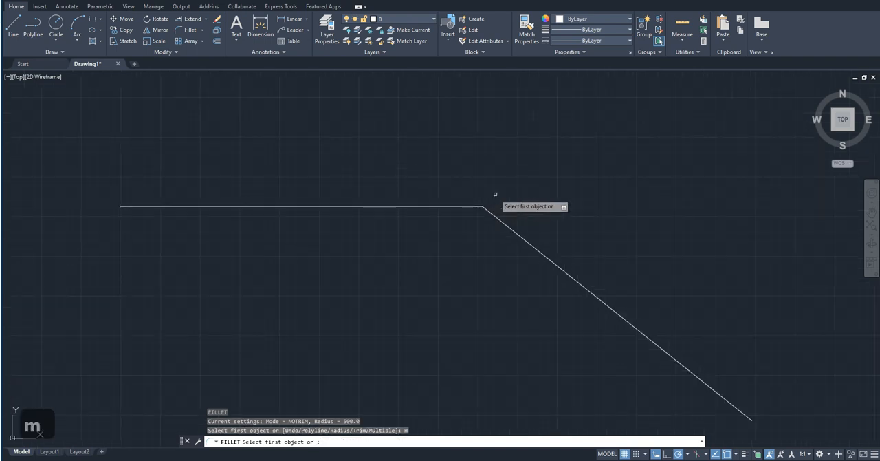
pyautogui.click(458, 206)
pyautogui.click(502, 221)
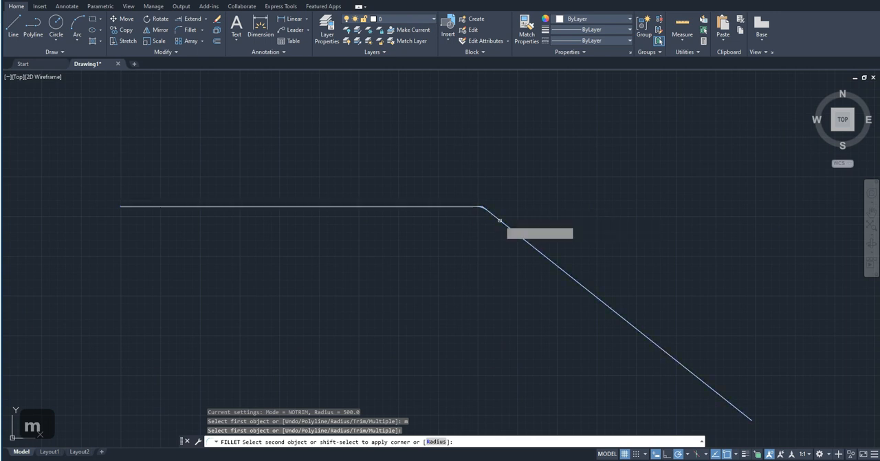
# Fillet the upper-left corner of the upper rectangle and the lower-left corner of the lower rectangle at the current radius.
pyautogui.scroll(-4, 508, 207)
pyautogui.scroll(4, 377, 282)
pyautogui.click(347, 235)
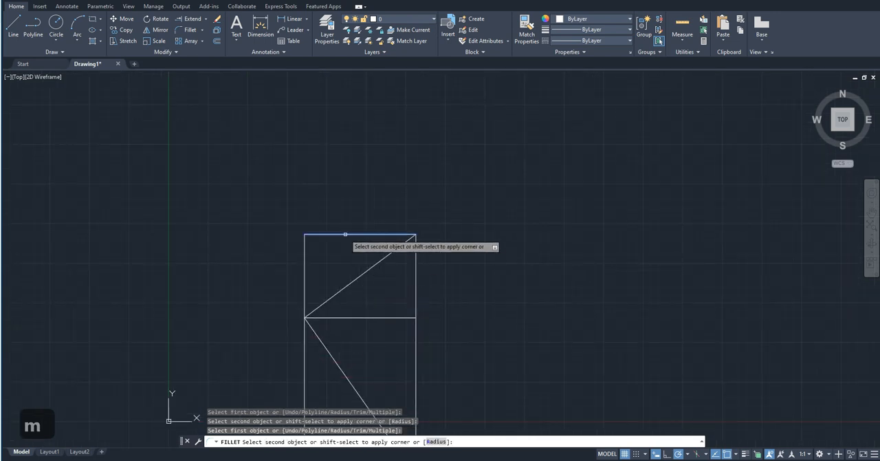
pyautogui.click(306, 268)
pyautogui.scroll(-2, 301, 313)
pyautogui.moveTo(301, 314); pyautogui.dragTo(302, 296, button='middle')
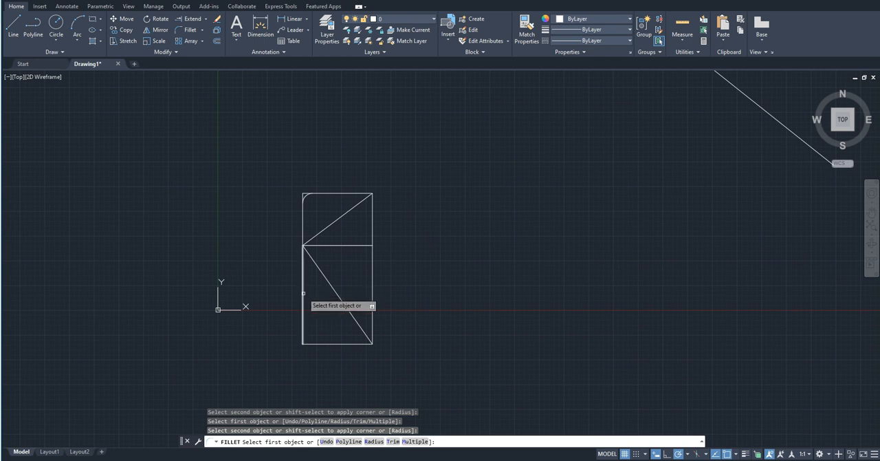
pyautogui.click(302, 293)
pyautogui.click(336, 343)
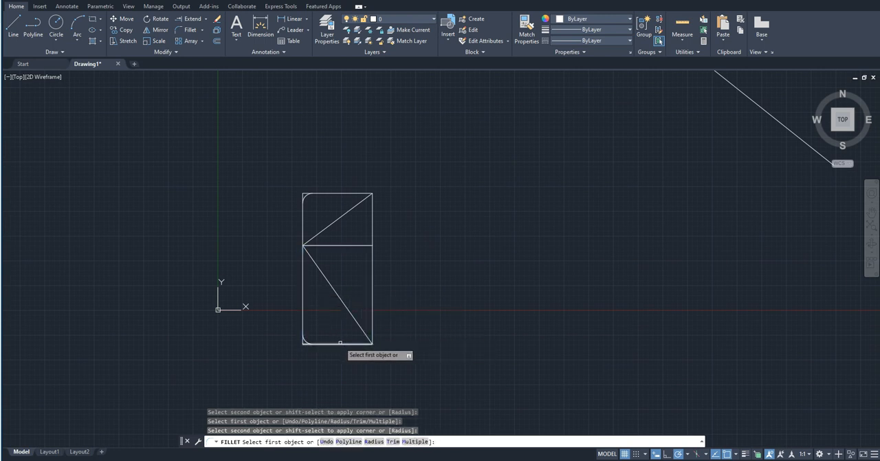
# Fillet the upper-right corner of the upper rectangle at the current radius.
pyautogui.click(354, 193)
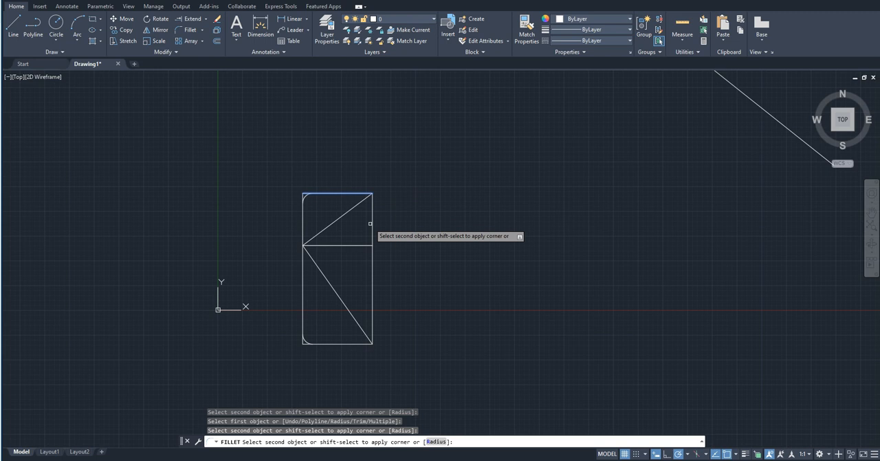
pyautogui.click(371, 223)
pyautogui.scroll(-4, 582, 282)
pyautogui.moveTo(582, 282); pyautogui.dragTo(431, 301, button='middle')
pyautogui.scroll(6, 265, 302)
pyautogui.scroll(-4, 371, 253)
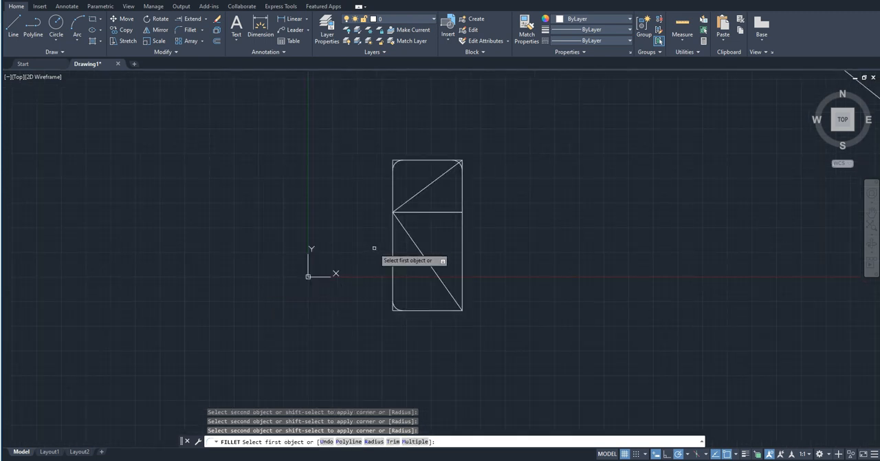
# Undo the corner fillets on the stacked rectangles and end the Fillet command.
pyautogui.moveTo(372, 258); pyautogui.dragTo(359, 320, button='middle')
pyautogui.hotkey('ctrl', 'z')
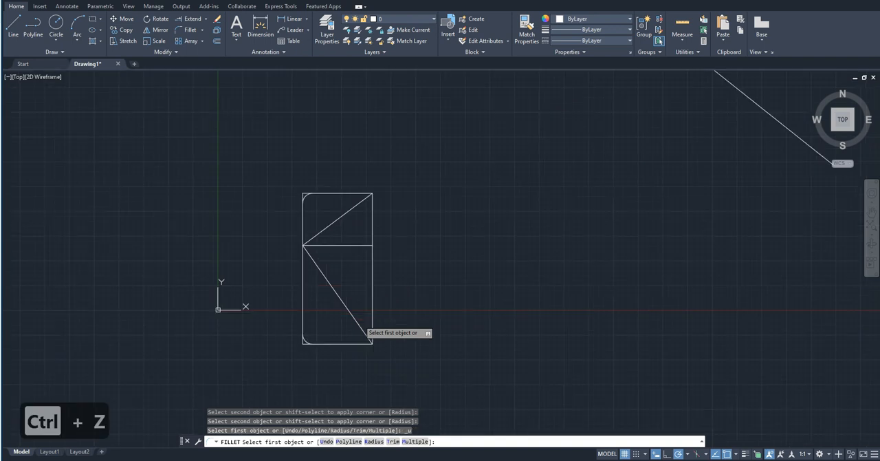
pyautogui.hotkey('ctrl', 'z')
pyautogui.hotkey('ctrl', 'z')
pyautogui.hotkey('ctrl', 'z')
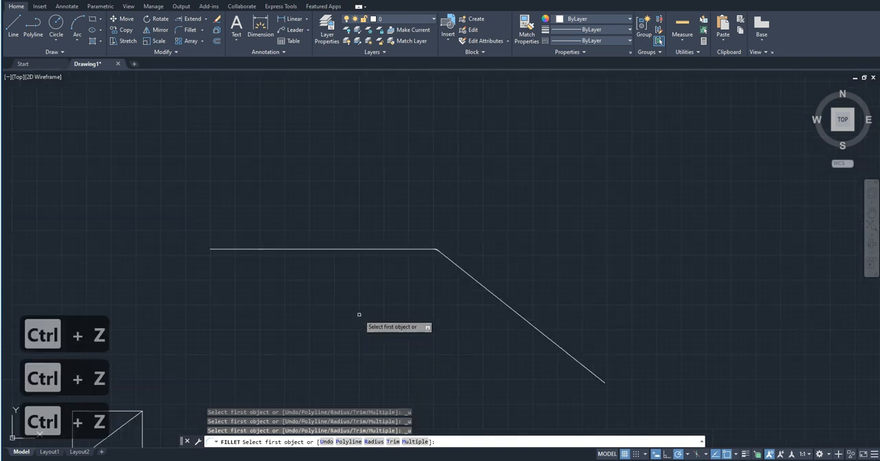
pyautogui.scroll(8, 298, 346)
pyautogui.moveTo(294, 341); pyautogui.dragTo(308, 252, button='middle')
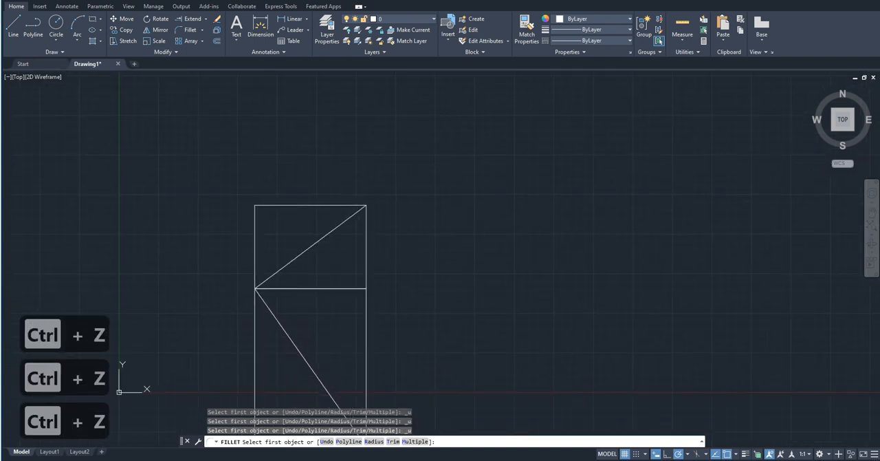
pyautogui.press('Escape')
# Select the lower rectangle to check that it is a single polyline and clear the selection.
pyautogui.moveTo(295, 344); pyautogui.dragTo(357, 287, button='middle')
pyautogui.click(332, 321)
pyautogui.click(304, 310)
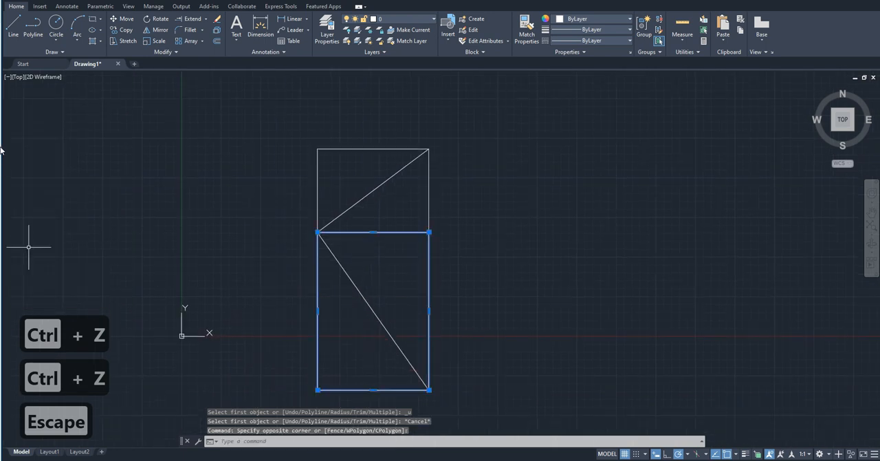
pyautogui.click(398, 155)
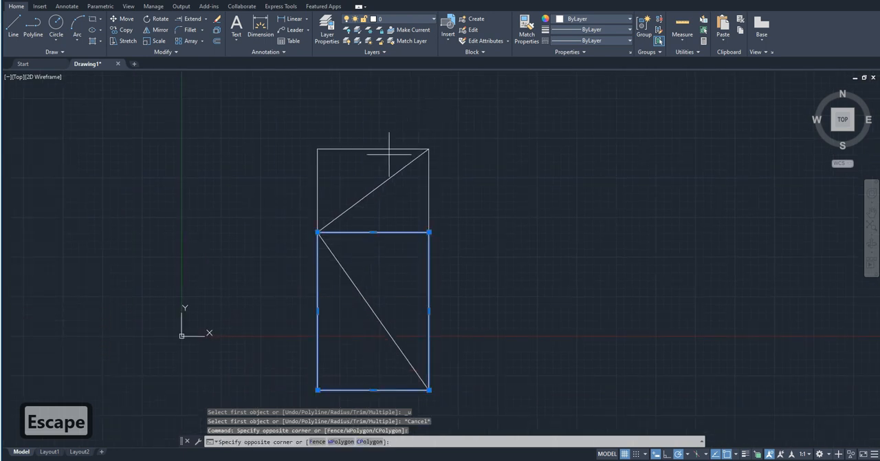
pyautogui.click(359, 97)
pyautogui.press('Escape')
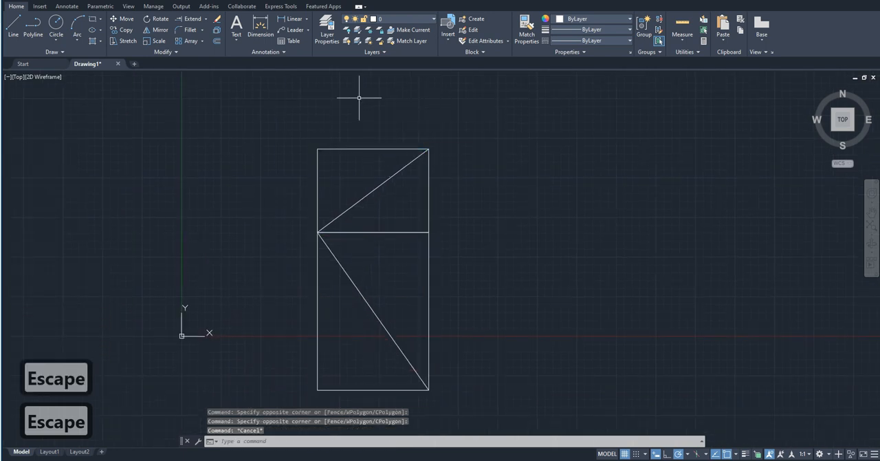
# Round all corners of the upper rectangle at once with Fillet's Polyline option in No trim mode at the current radius.
pyautogui.write('fill')
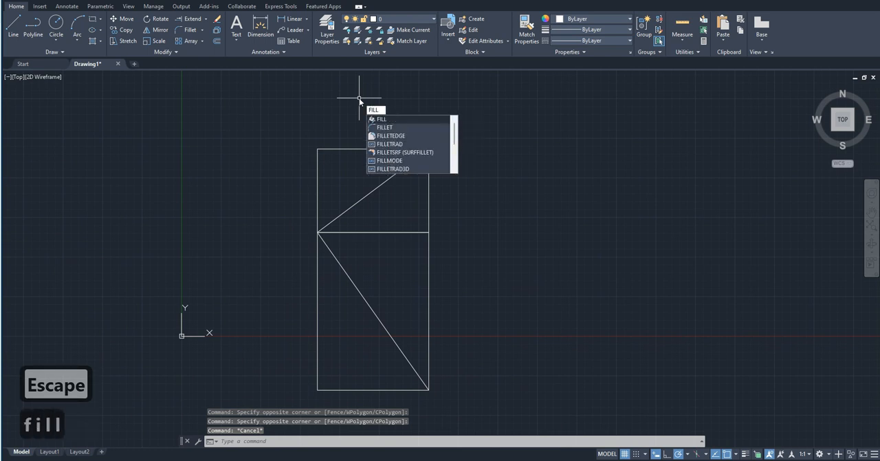
pyautogui.click(405, 128)
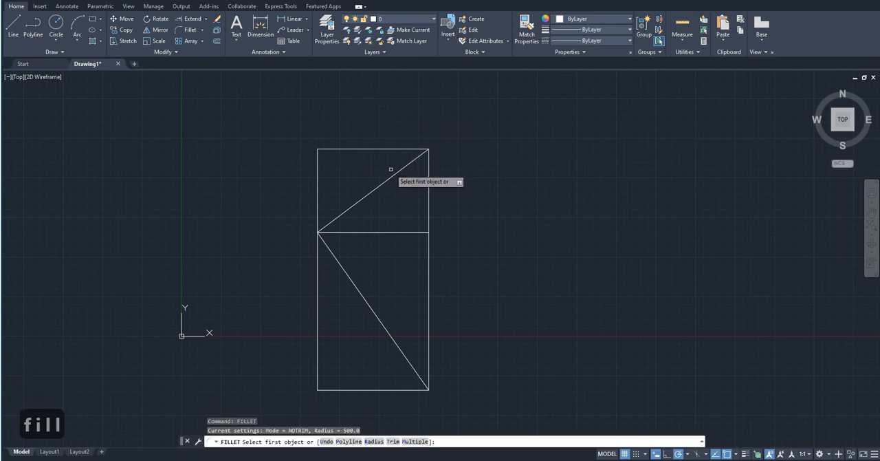
pyautogui.write('p')
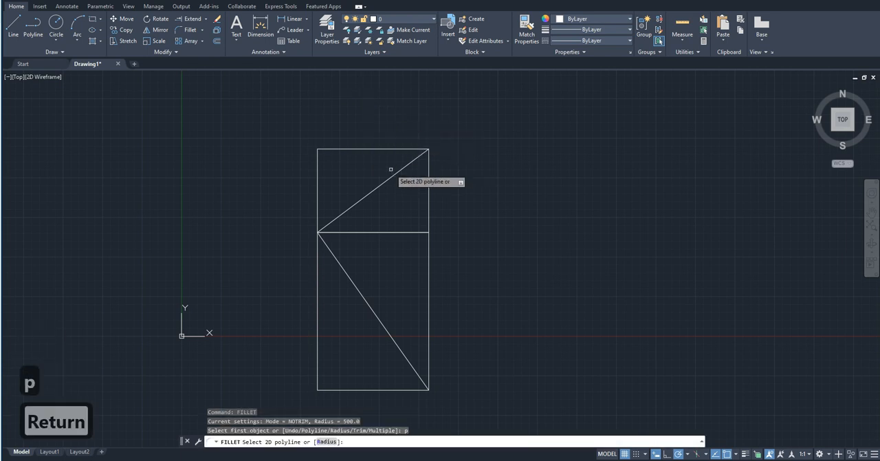
pyautogui.click(348, 148)
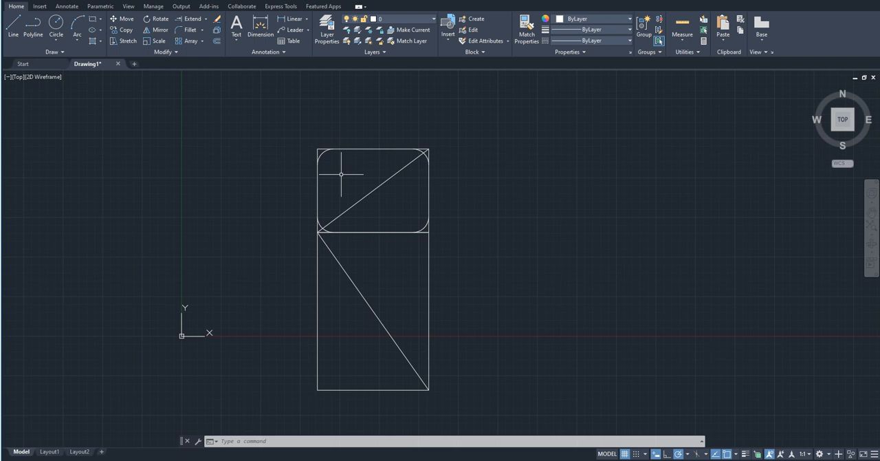
# Switch Fillet to Trim mode and round all corners of the lower rectangle with the Polyline option.
pyautogui.write('i')
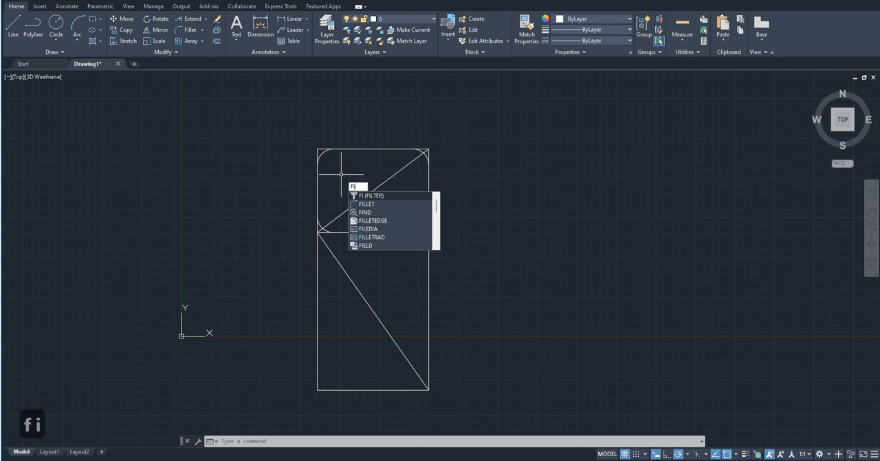
pyautogui.write('l')
pyautogui.press('Return')
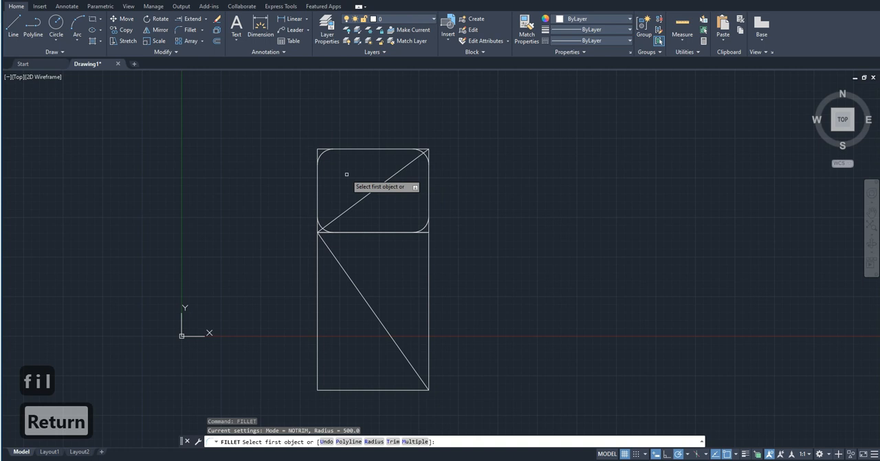
pyautogui.write('t')
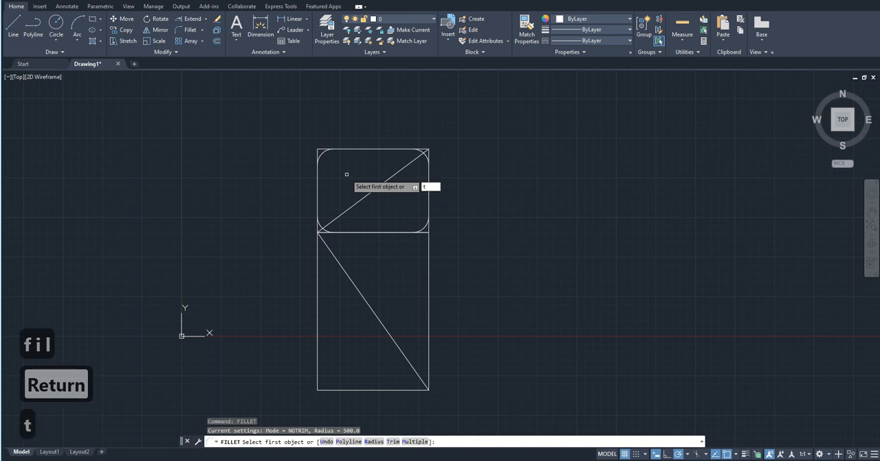
pyautogui.press('Return')
pyautogui.click(370, 198)
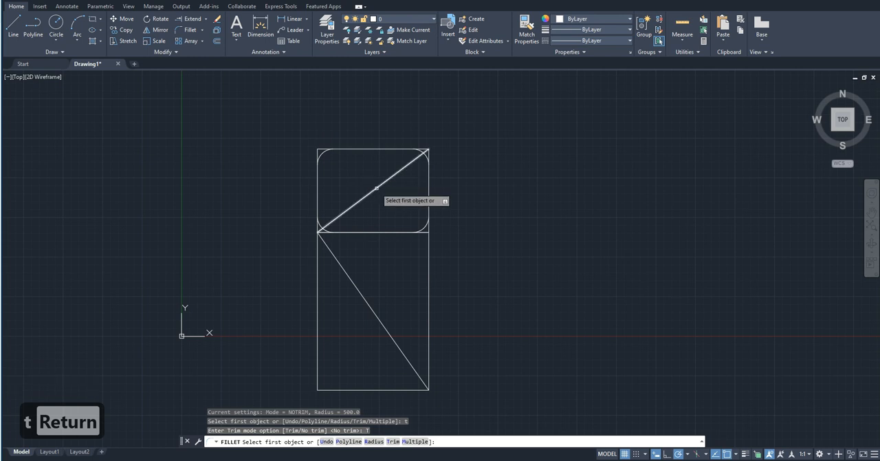
pyautogui.write('p')
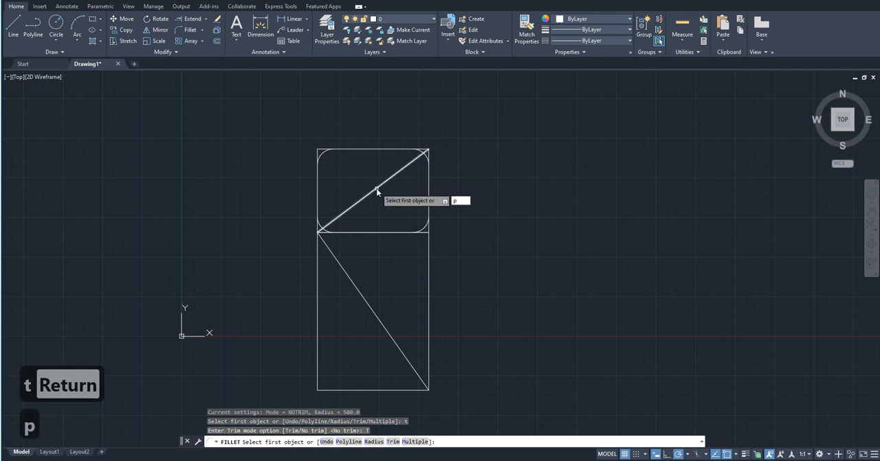
pyautogui.press('Return')
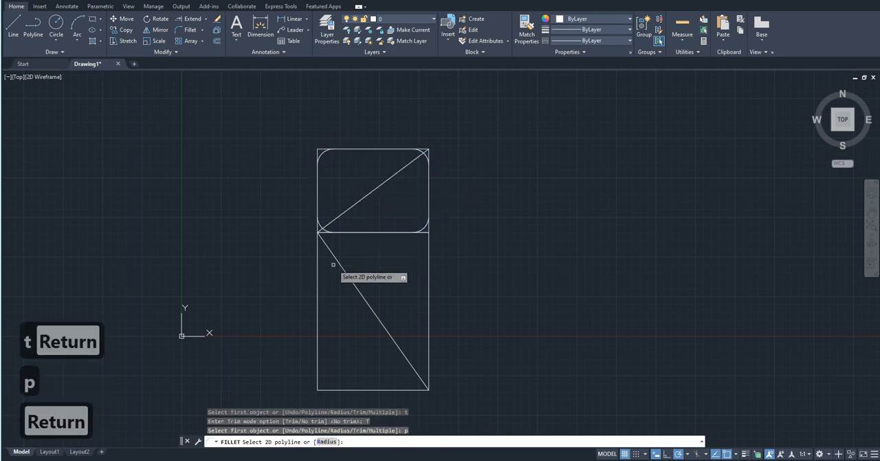
pyautogui.click(320, 290)
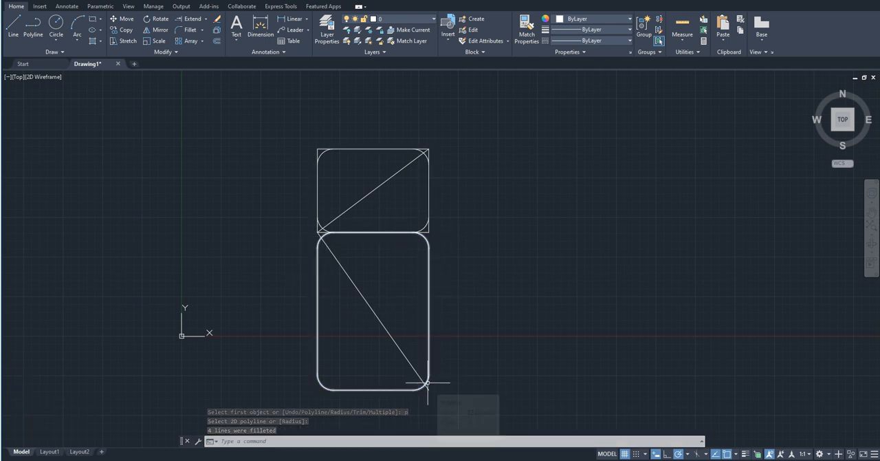
# Compare the untrimmed corners of the upper rectangle with the trimmed corners of the lower one, and view the Fillet tool's variants.
pyautogui.scroll(8, 424, 381)
pyautogui.scroll(-8, 414, 388)
pyautogui.scroll(4, 415, 386)
pyautogui.scroll(-4, 416, 387)
pyautogui.scroll(5, 414, 225)
pyautogui.scroll(-4, 487, 399)
pyautogui.scroll(2, 487, 397)
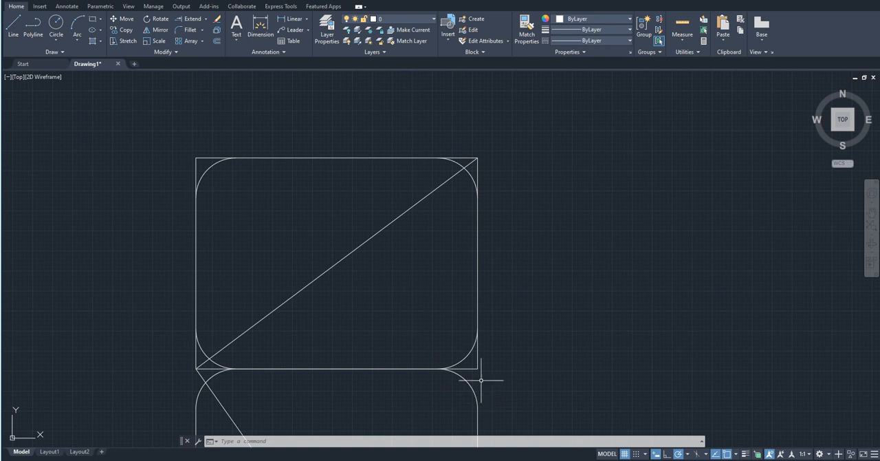
pyautogui.scroll(2, 477, 376)
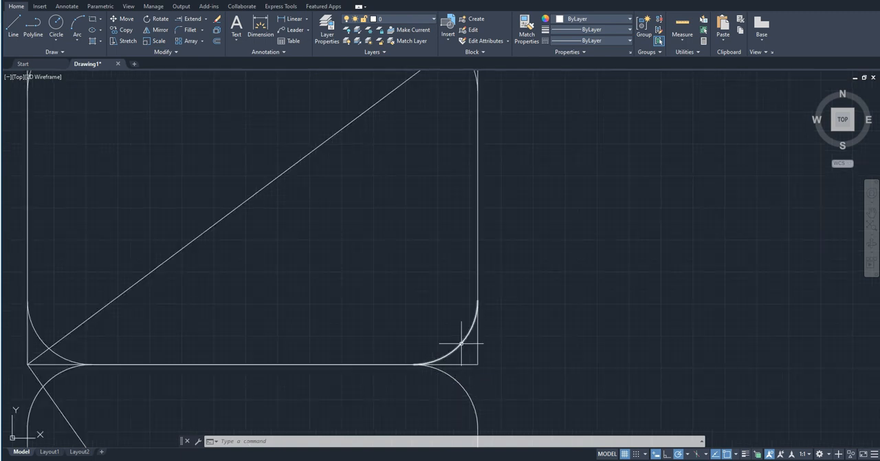
pyautogui.click(481, 347)
pyautogui.scroll(-5, 490, 342)
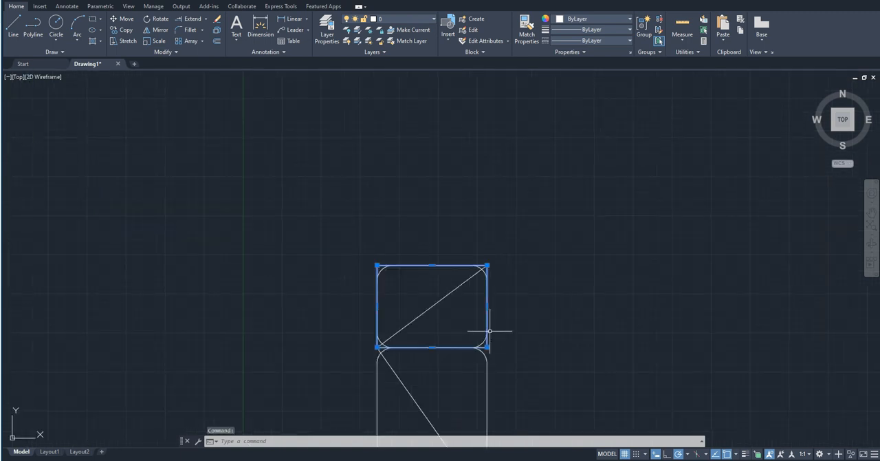
pyautogui.press('Escape')
pyautogui.scroll(-6, 350, 316)
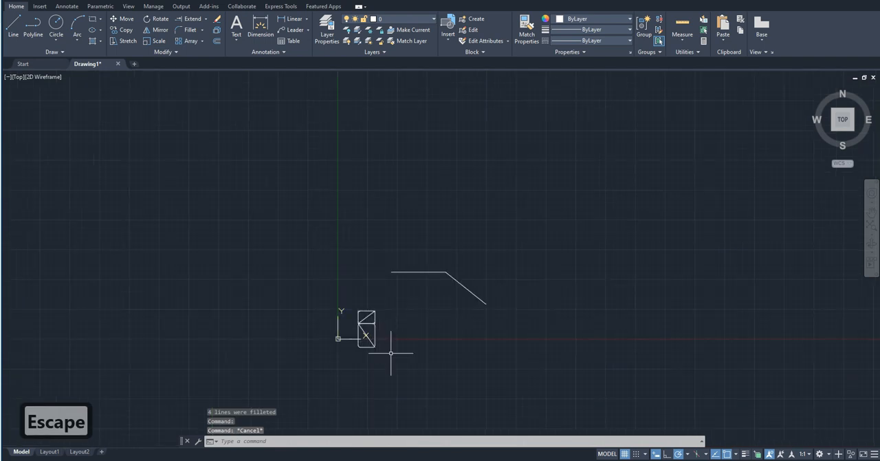
pyautogui.scroll(2, 392, 354)
pyautogui.click(402, 376)
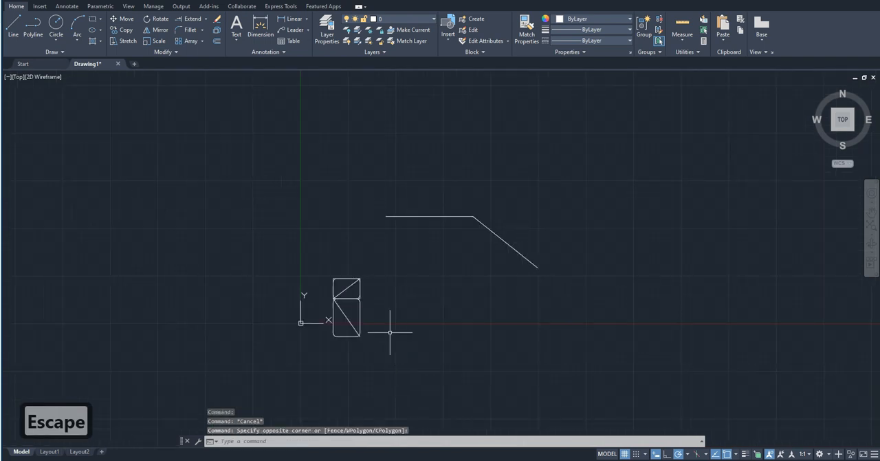
pyautogui.click(202, 30)
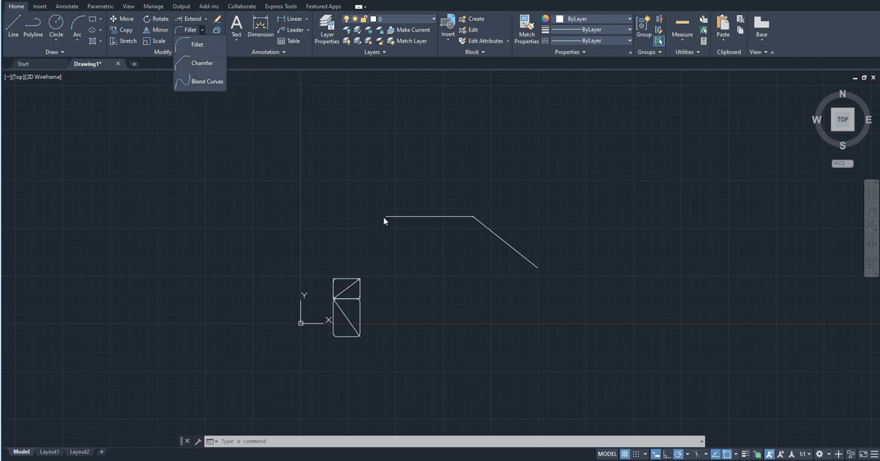
# Delete the fillet arc at the corner between the horizontal line and the sloping line, keeping both lines.
pyautogui.scroll(4, 442, 244)
pyautogui.scroll(5, 516, 167)
pyautogui.click(543, 130)
pyautogui.click(517, 108)
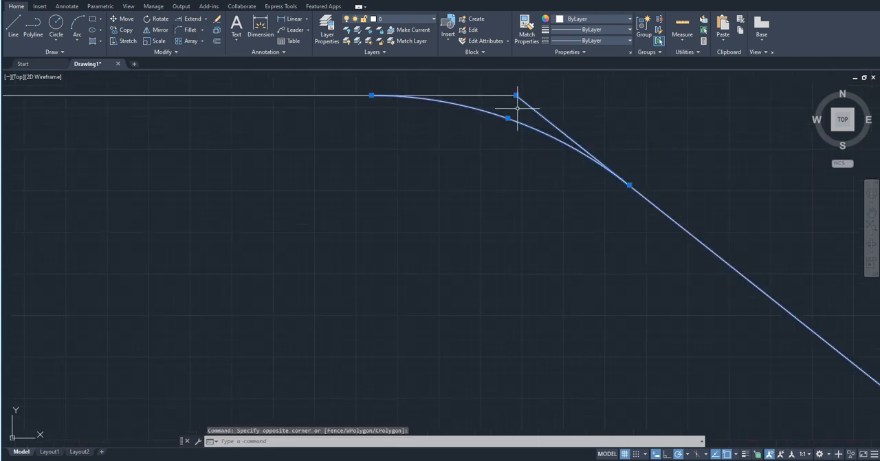
pyautogui.press('Escape')
pyautogui.click(537, 147)
pyautogui.click(518, 122)
pyautogui.scroll(-10, 516, 121)
pyautogui.press('Delete')
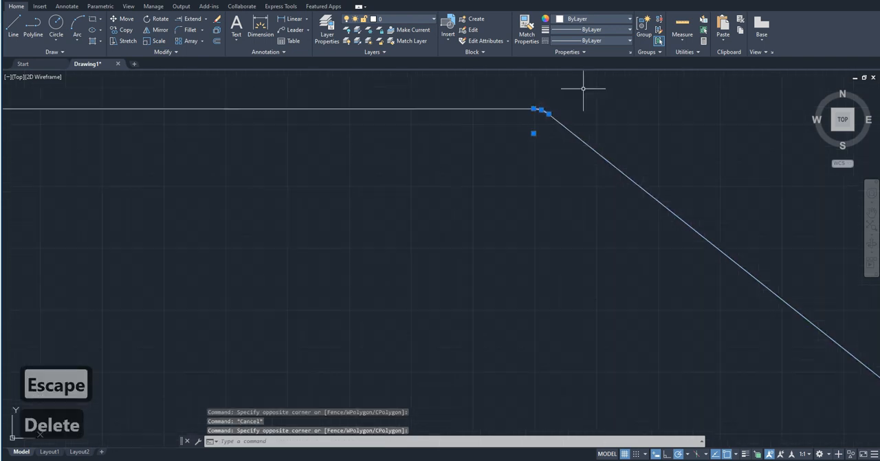
pyautogui.scroll(-5, 585, 124)
pyautogui.press('Delete')
# Delete the four separate fillet arcs in the corners of the upper rectangle.
pyautogui.scroll(6, 401, 193)
pyautogui.click(398, 226)
pyautogui.press('Delete')
pyautogui.click(157, 231)
pyautogui.click(143, 229)
pyautogui.press('Delete')
pyautogui.moveTo(186, 286)
pyautogui.mouseDown(button='middle')
pyautogui.moveTo(183, 255)
pyautogui.moveTo(264, 138)
pyautogui.mouseUp(button='middle')
pyautogui.click(218, 266)
pyautogui.press('Delete')
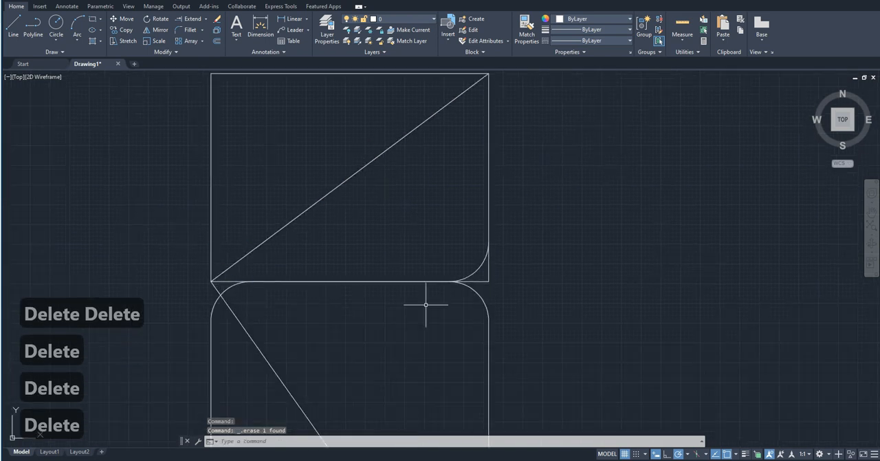
pyautogui.click(465, 242)
pyautogui.press('Delete')
# Delete the diagonal line inside the lower rounded rectangle.
pyautogui.scroll(-8, 376, 314)
pyautogui.scroll(3, 410, 322)
pyautogui.scroll(6, 350, 314)
pyautogui.click(354, 304)
pyautogui.click(271, 334)
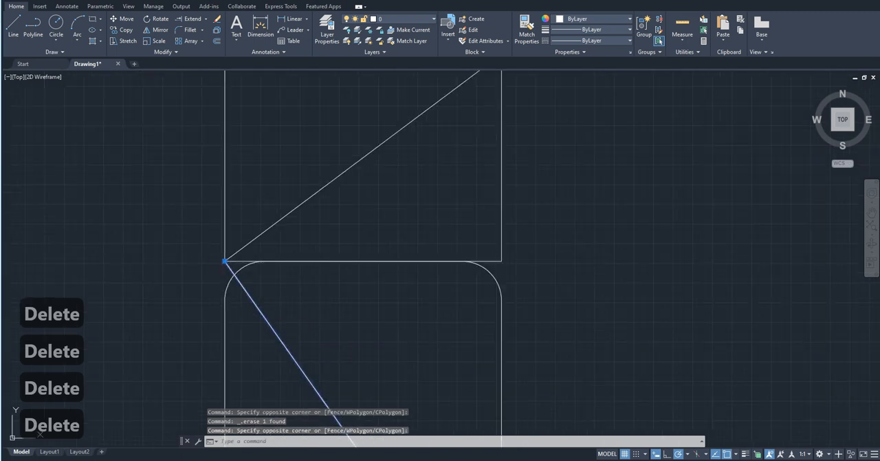
pyautogui.press('Delete')
pyautogui.scroll(-8, 285, 320)
pyautogui.scroll(2, 285, 325)
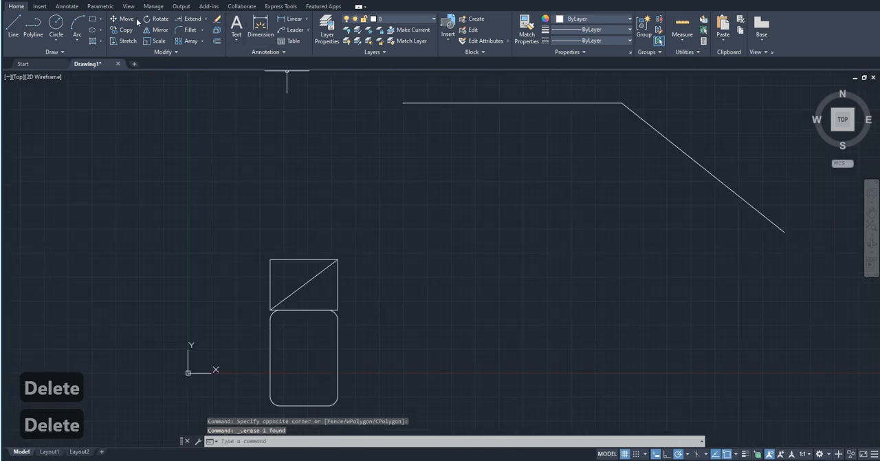
# Chamfer the corner between the horizontal line and the sloping line using the current chamfer distances.
pyautogui.click(196, 30)
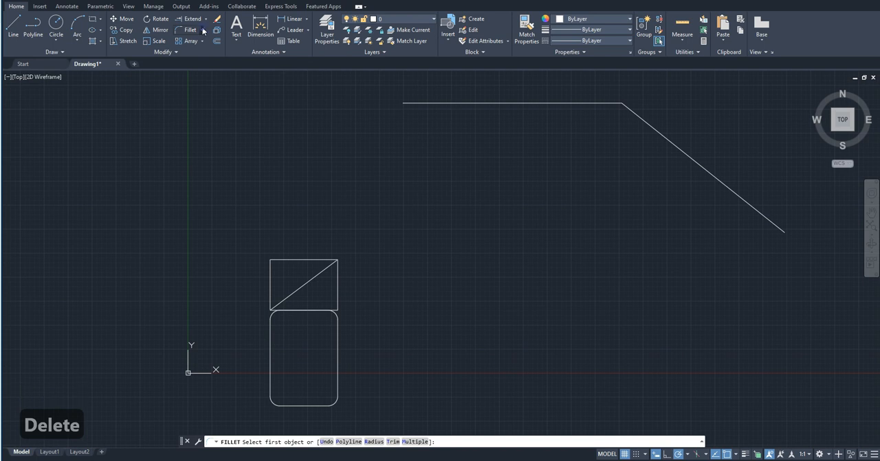
pyautogui.click(202, 30)
pyautogui.click(202, 63)
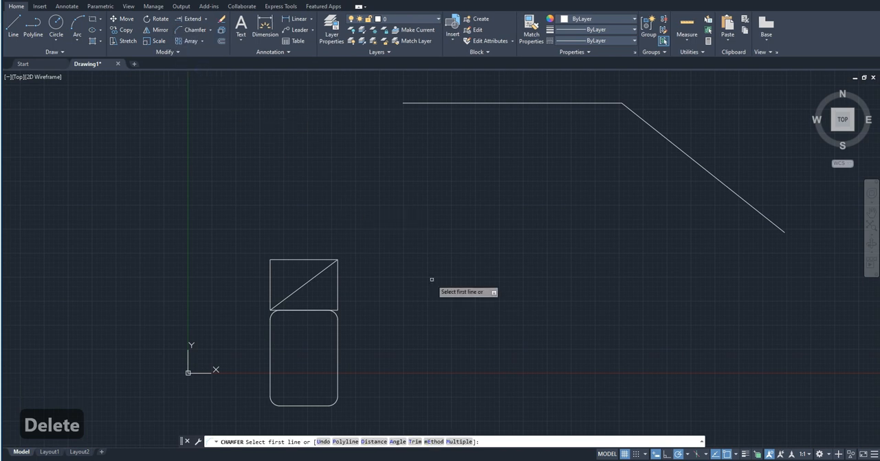
pyautogui.moveTo(315, 214); pyautogui.dragTo(231, 253, button='middle')
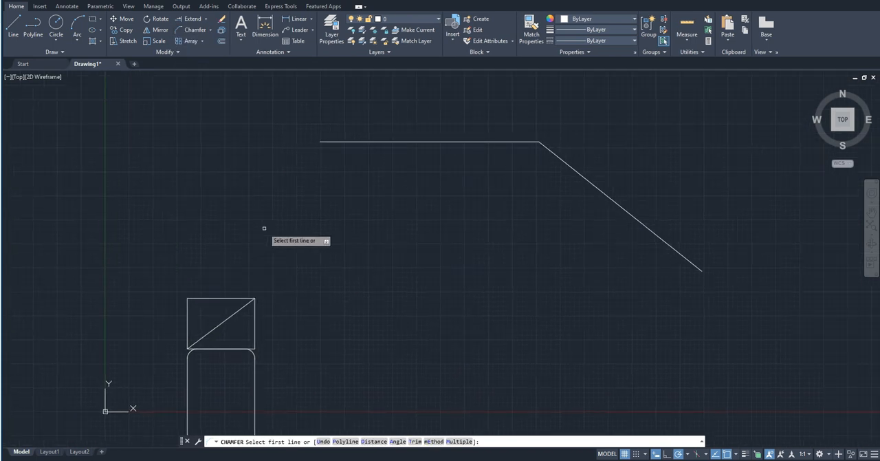
pyautogui.click(362, 141)
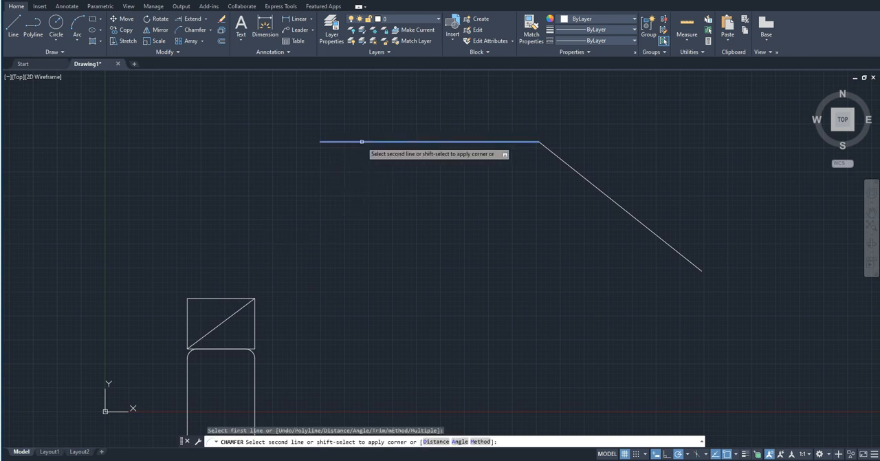
pyautogui.click(627, 213)
pyautogui.scroll(5, 481, 117)
pyautogui.scroll(-5, 508, 262)
pyautogui.scroll(-5, 411, 185)
pyautogui.moveTo(447, 289); pyautogui.dragTo(451, 244, button='middle')
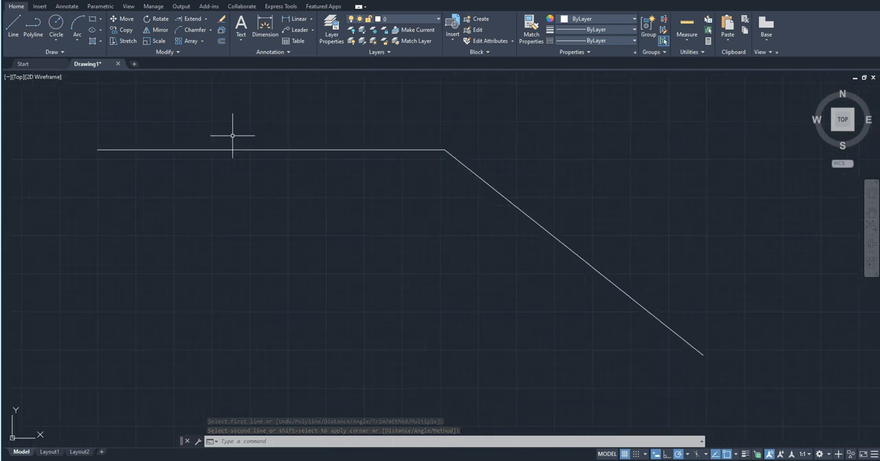
# Chamfer the corner with a first distance of 100 on the horizontal line and a second distance of 500 on the sloping line.
pyautogui.click(198, 30)
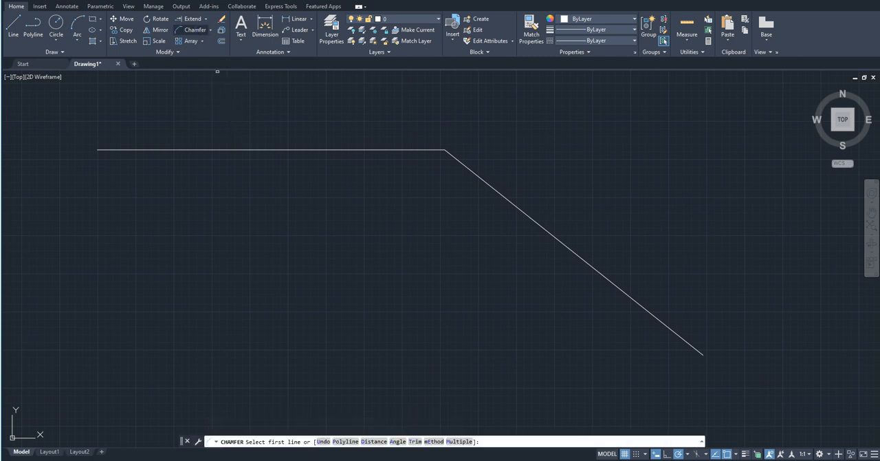
pyautogui.click(301, 149)
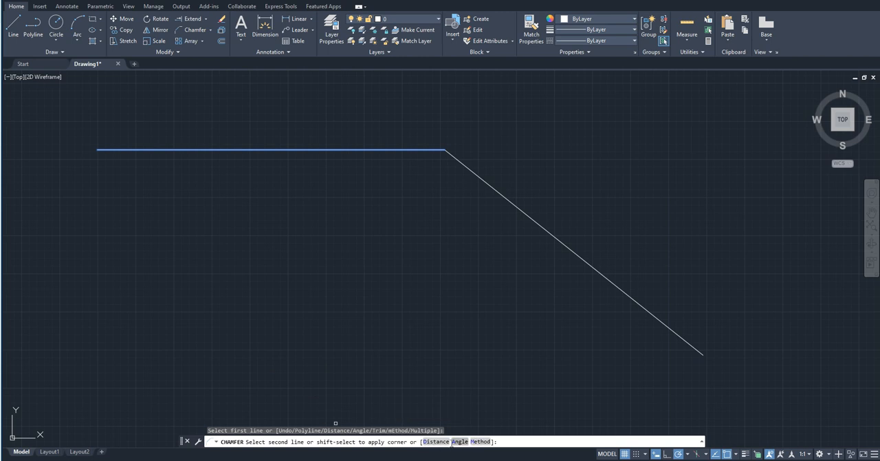
pyautogui.write('d')
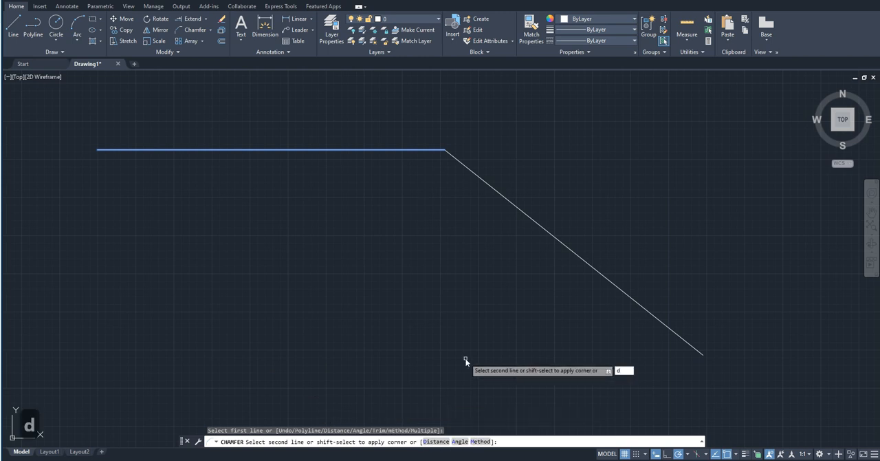
pyautogui.press('Return')
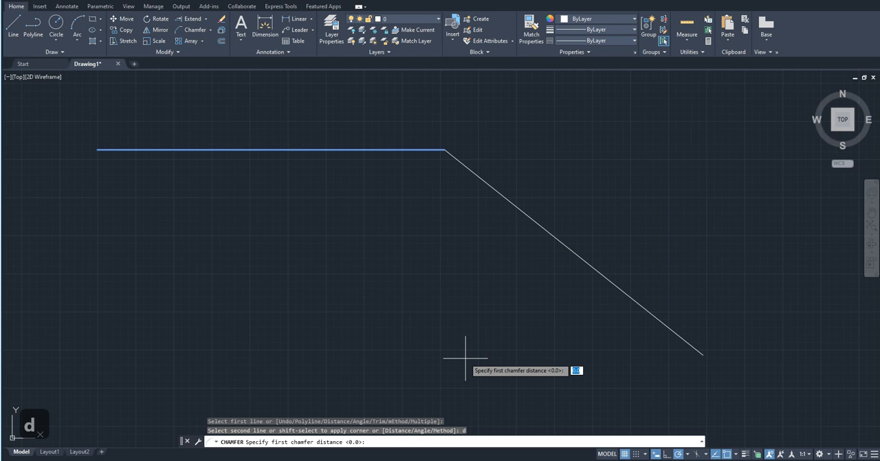
pyautogui.write('10')
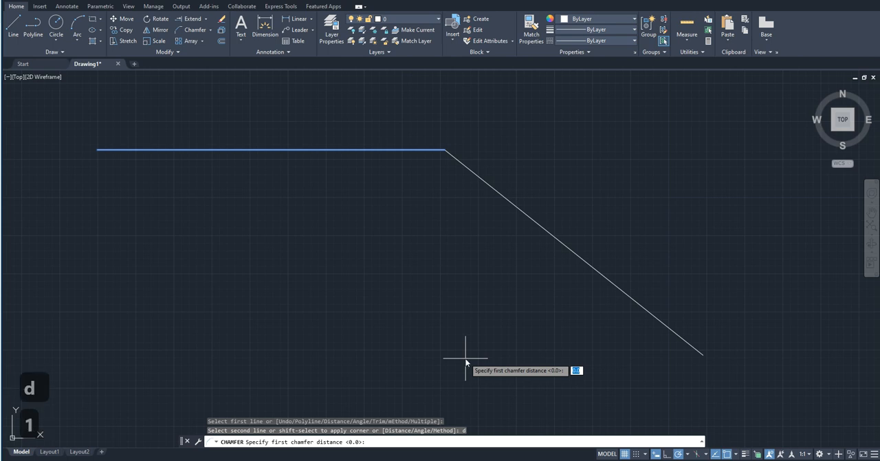
pyautogui.write('0')
pyautogui.press('Return')
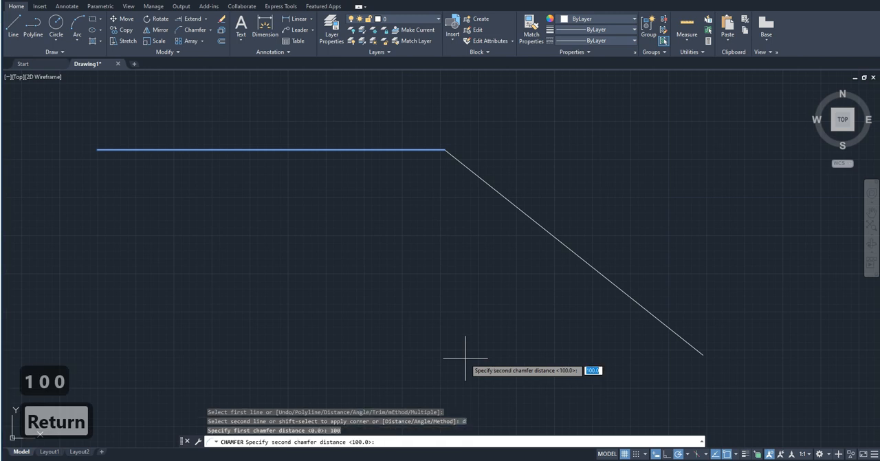
pyautogui.write('500')
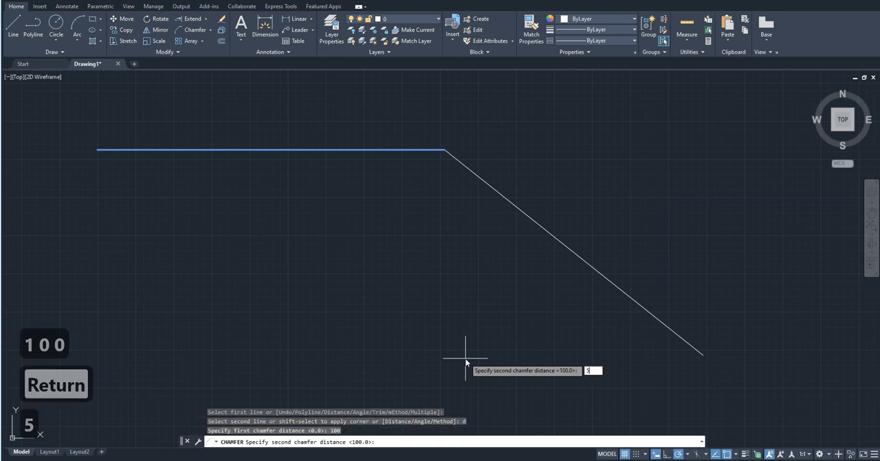
pyautogui.press('Return')
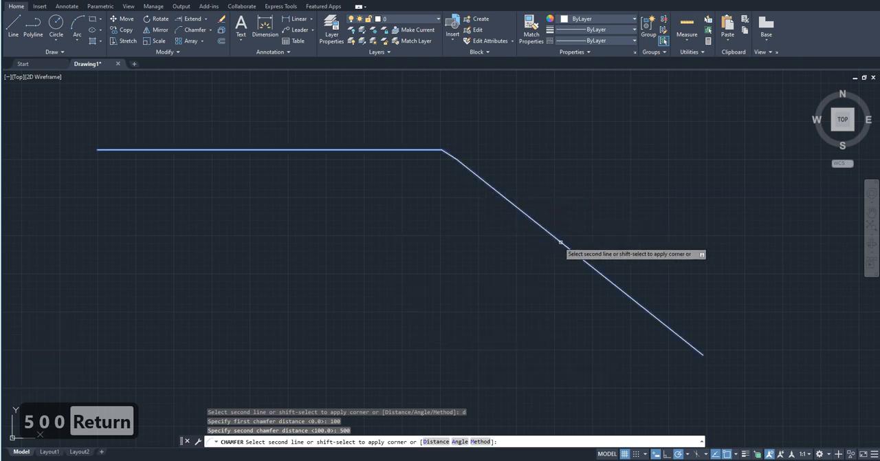
pyautogui.scroll(6, 462, 182)
pyautogui.moveTo(466, 103)
pyautogui.mouseDown(button='middle')
pyautogui.moveTo(466, 308)
pyautogui.moveTo(409, 267)
pyautogui.mouseUp(button='middle')
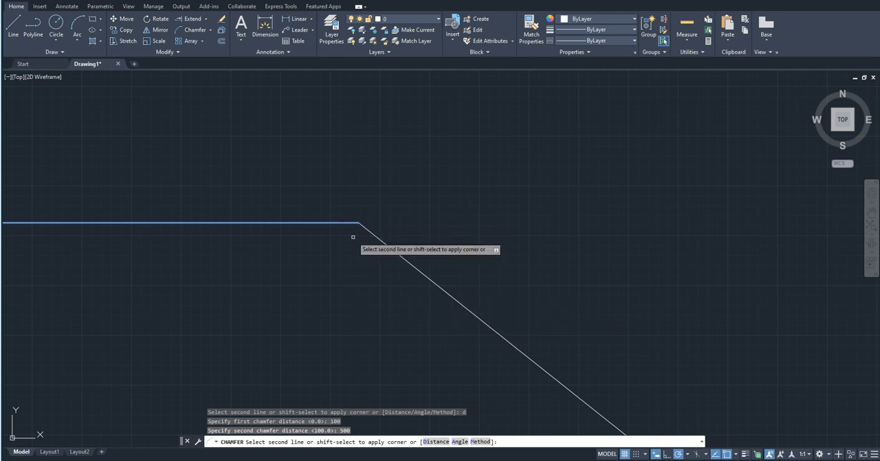
pyautogui.click(480, 320)
# Select the chamfer segment between the two lines, examine how it joins them, and clear the selection.
pyautogui.scroll(2, 416, 281)
pyautogui.click(406, 260)
pyautogui.scroll(-8, 323, 193)
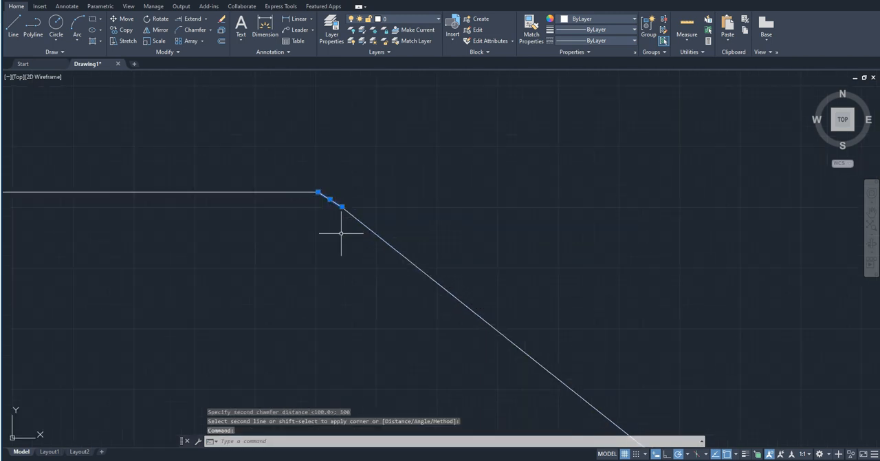
pyautogui.scroll(-3, 419, 221)
pyautogui.scroll(2, 411, 225)
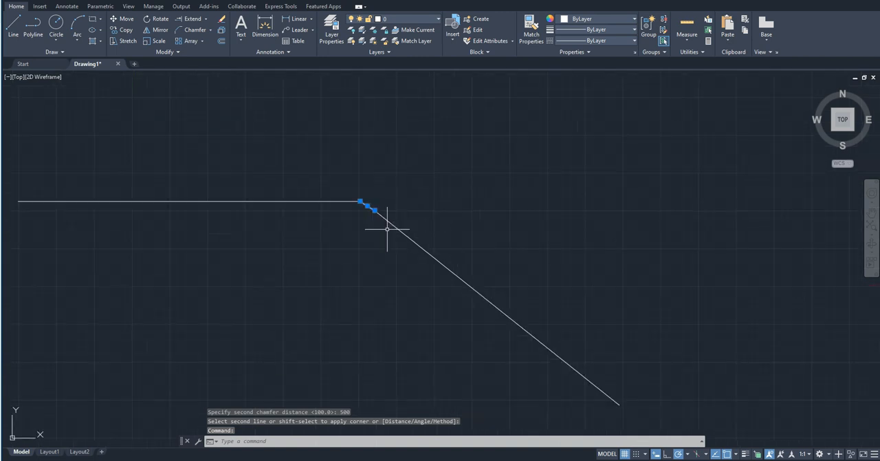
pyautogui.press('Escape')
# Start another Chamfer with the whole drawing in view.
pyautogui.scroll(-3, 387, 229)
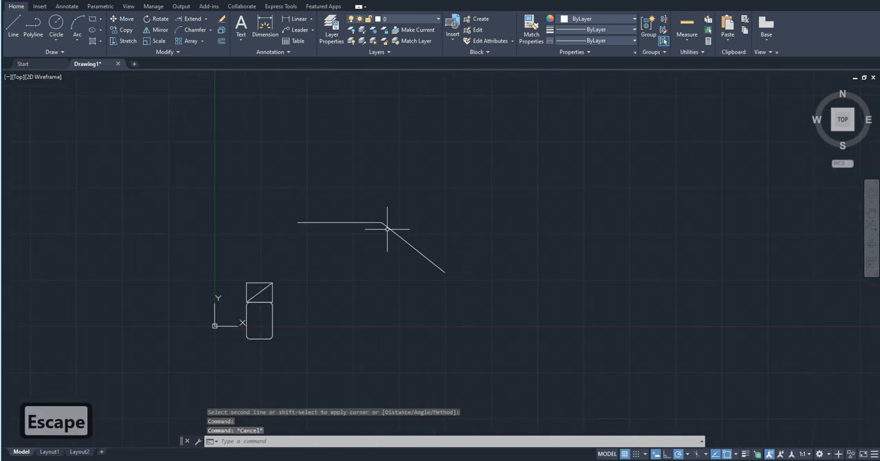
pyautogui.click(191, 30)
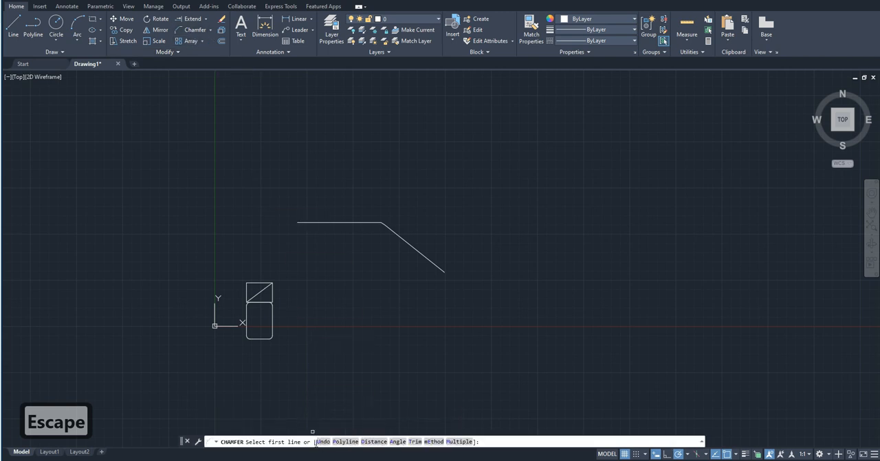
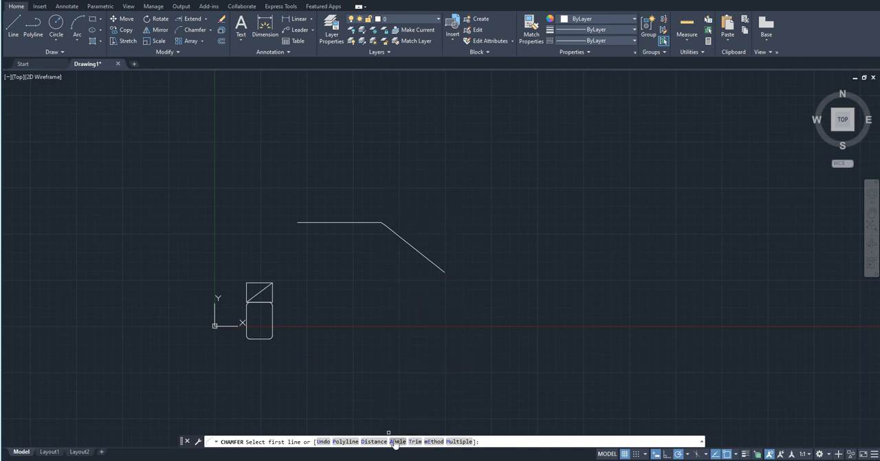
pyautogui.scroll(5, 358, 258)
pyautogui.press('Escape')
pyautogui.scroll(-3, 373, 220)
pyautogui.scroll(-10, 365, 232)
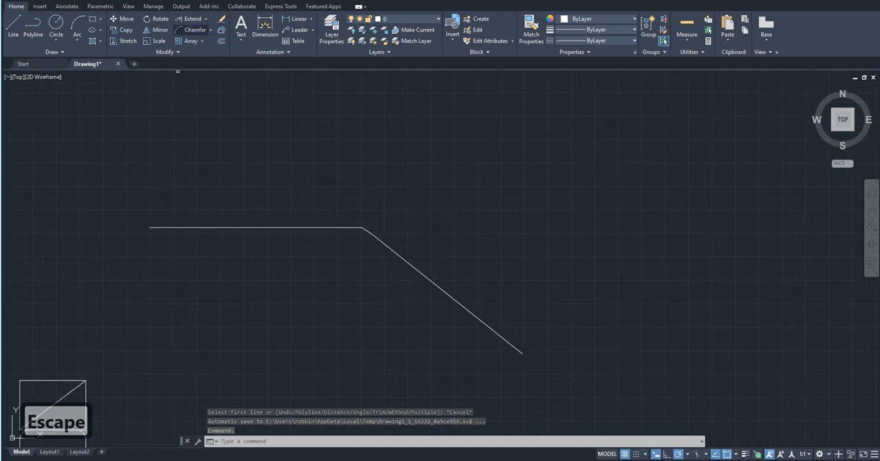
pyautogui.click(191, 29)
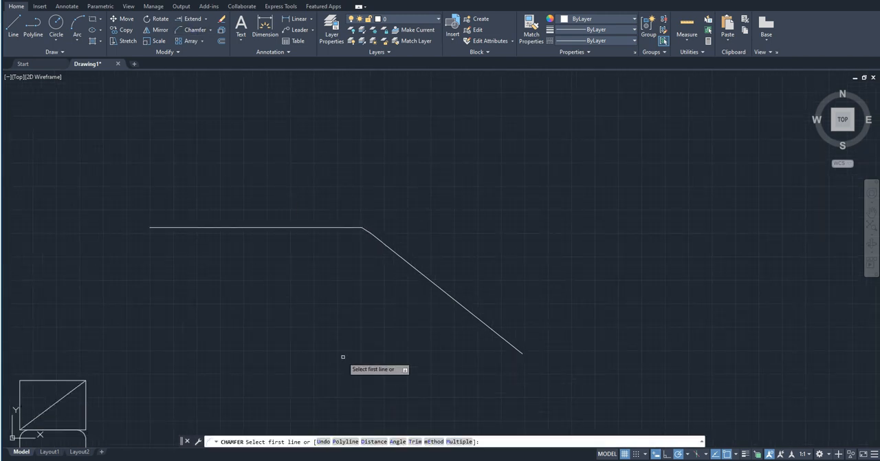
pyautogui.write('a')
pyautogui.press('Return')
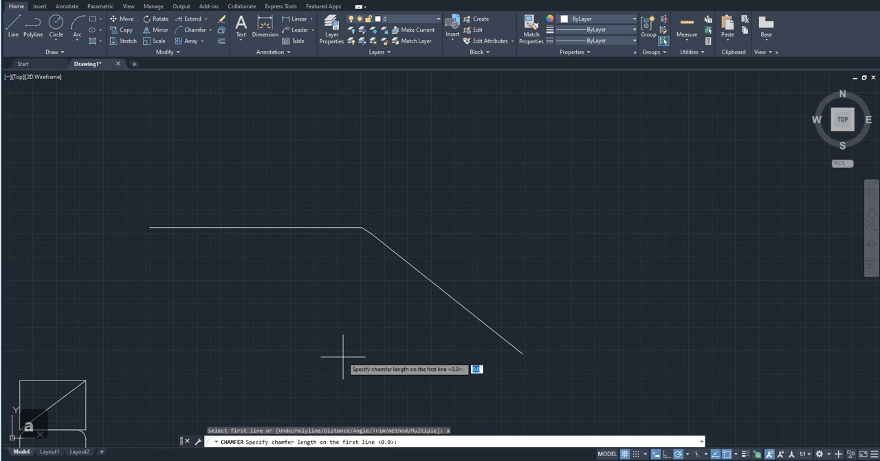
pyautogui.press('Escape')
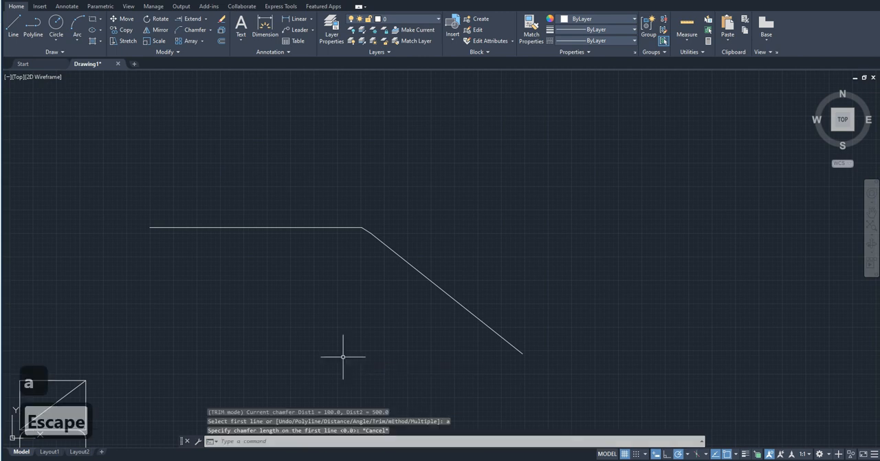
# Try to chamfer the upper rectangle's right edge by angle, with length 200 and the default angle, picking the same edge as both lines.
pyautogui.click(193, 31)
pyautogui.scroll(-2, 708, 103)
pyautogui.scroll(-7, 598, 141)
pyautogui.scroll(7, 577, 145)
pyautogui.scroll(6, 453, 286)
pyautogui.click(522, 156)
pyautogui.moveTo(522, 155); pyautogui.dragTo(501, 248, button='middle')
pyautogui.write('a')
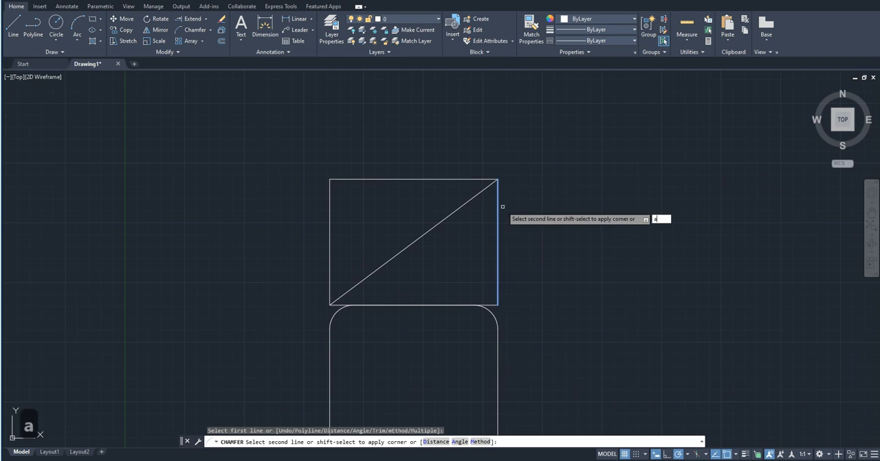
pyautogui.press('Return')
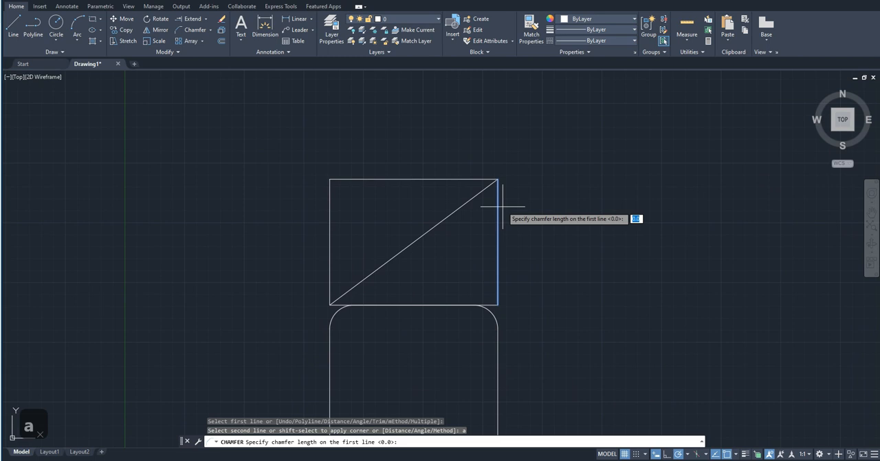
pyautogui.write('200')
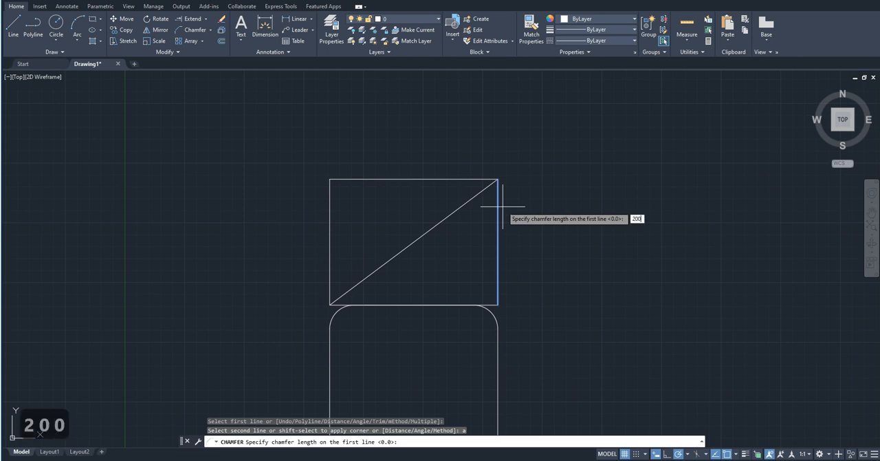
pyautogui.press('Return')
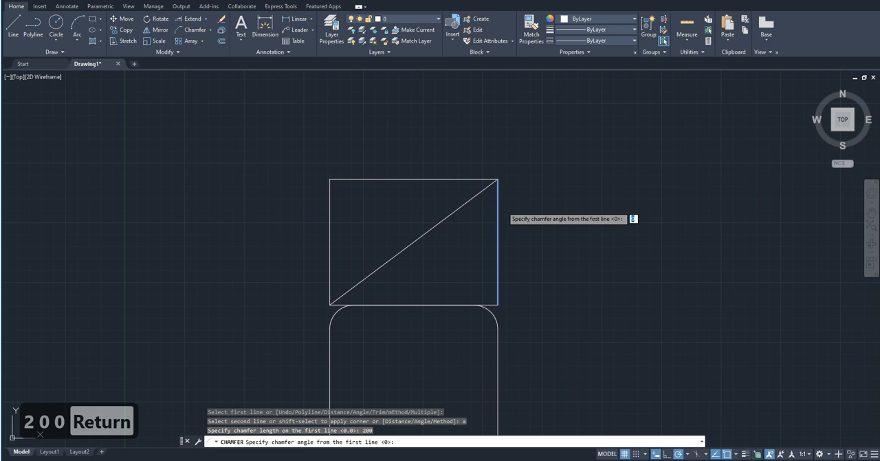
pyautogui.press('Return')
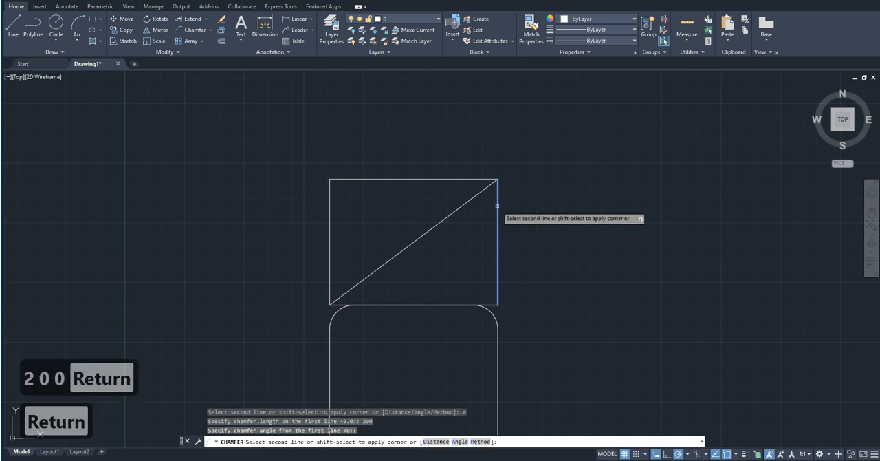
pyautogui.click(499, 206)
# Try to chamfer the upper rectangle's right and top edges by angle, keeping the default length and entering 200 as the angle.
pyautogui.write('ch')
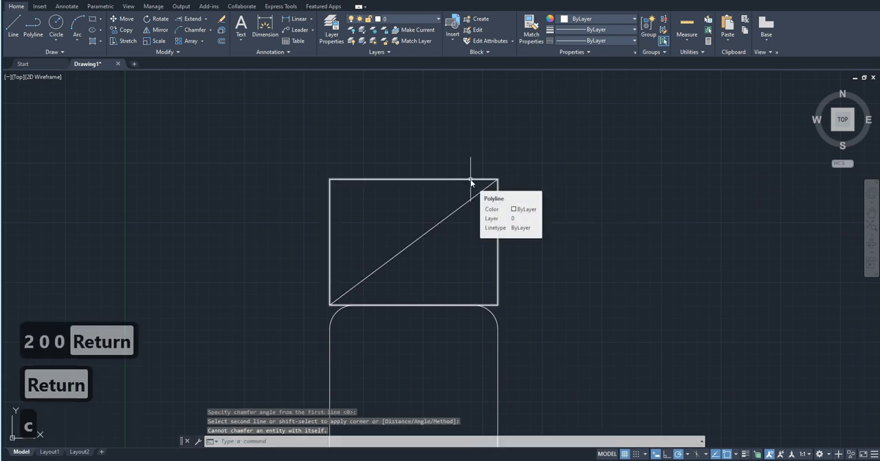
pyautogui.write('a')
pyautogui.press('Return')
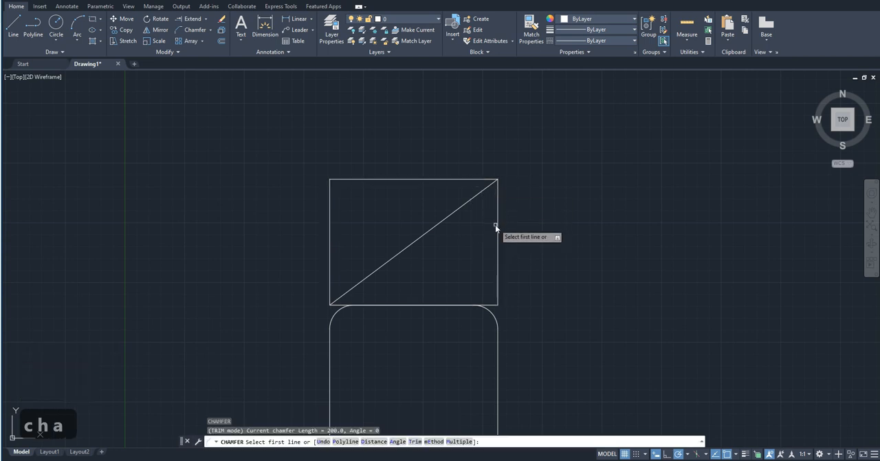
pyautogui.write('a')
pyautogui.press('space')
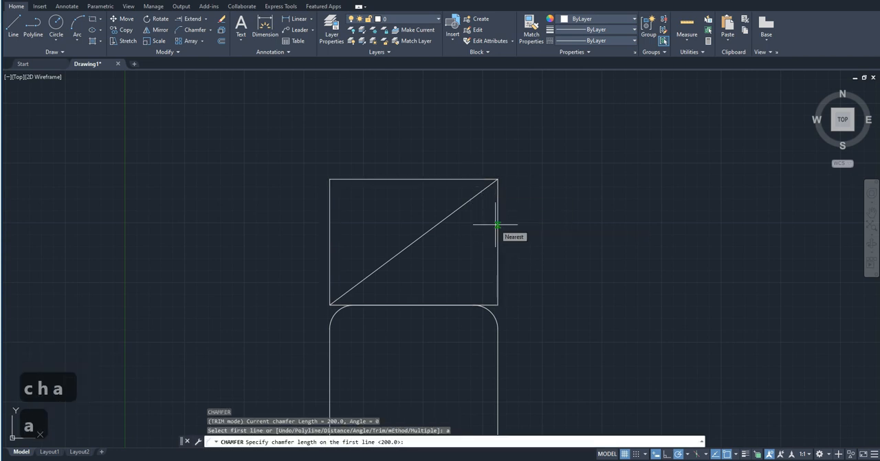
pyautogui.press('space')
pyautogui.write('2')
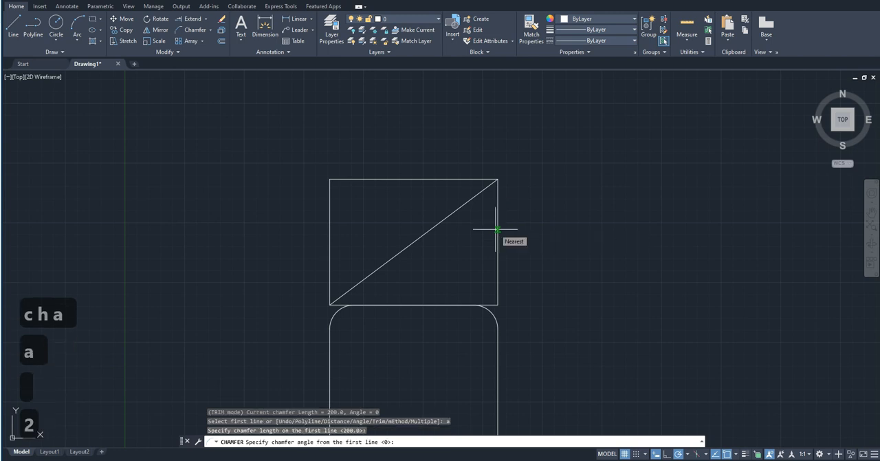
pyautogui.write('00')
pyautogui.press('Return')
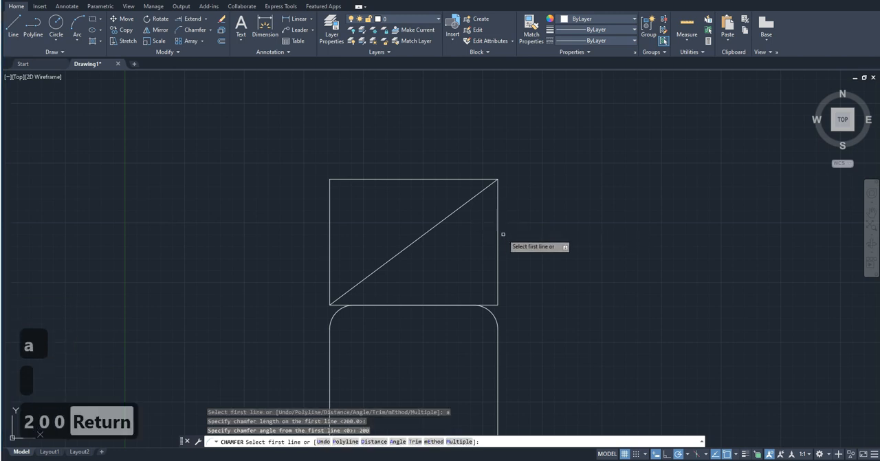
pyautogui.click(498, 231)
pyautogui.click(450, 178)
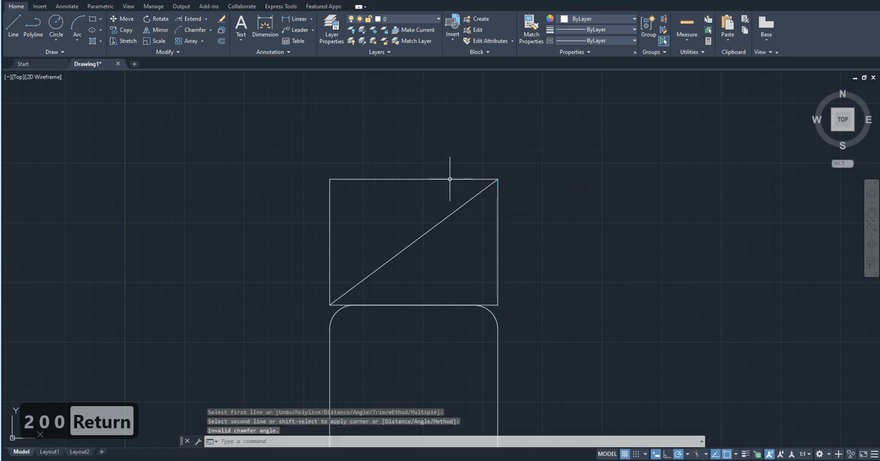
# Select the upper rectangle, clear the selection, and undo the last action.
pyautogui.click(508, 213)
pyautogui.click(484, 211)
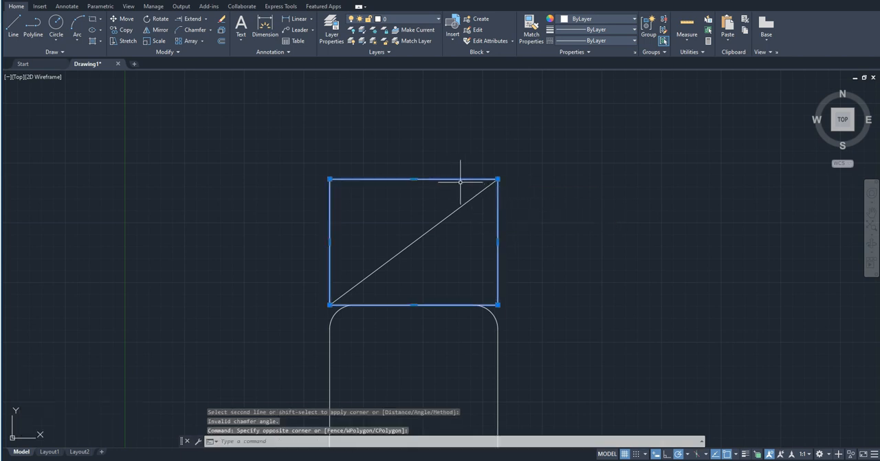
pyautogui.press('Escape')
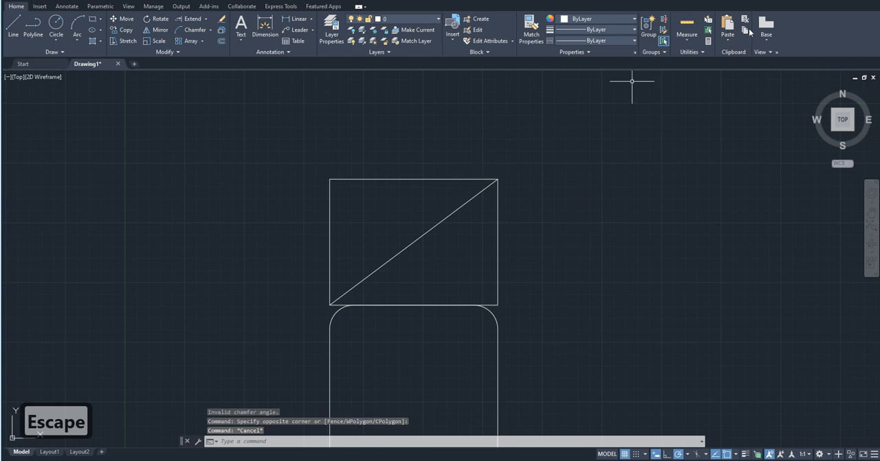
pyautogui.hotkey('ctrl', 'z')
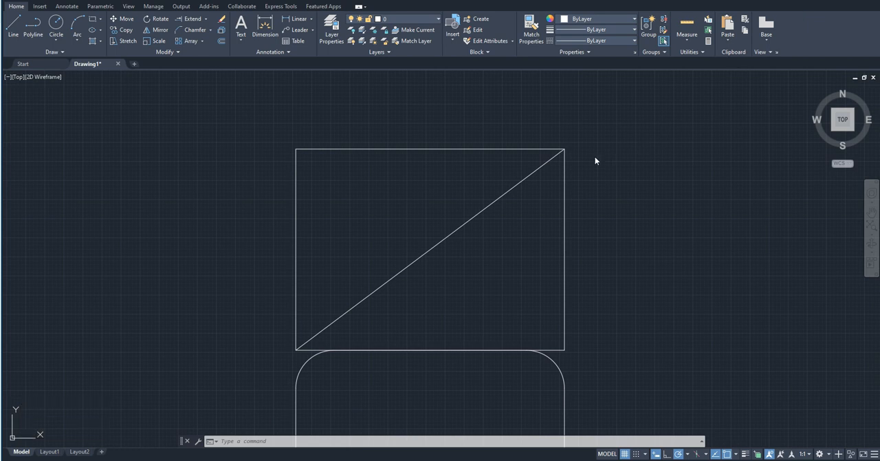
pyautogui.scroll(4, 565, 258)
pyautogui.scroll(-4, 565, 259)
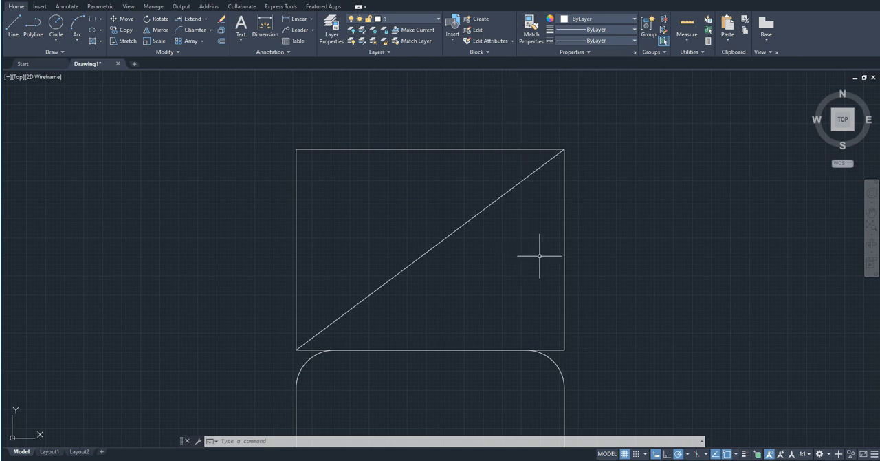
# Set the chamfer length to 45 and angle to 45, and try applying it with the rectangle's top edge as both lines.
pyautogui.write('cha')
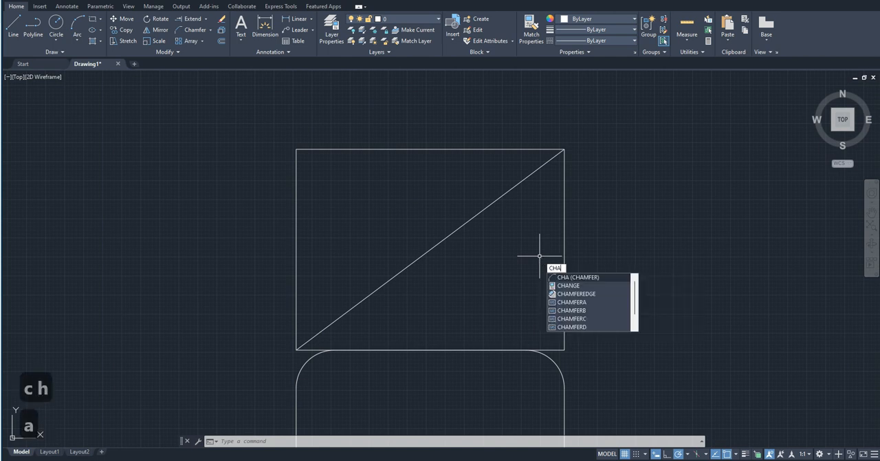
pyautogui.press('Return')
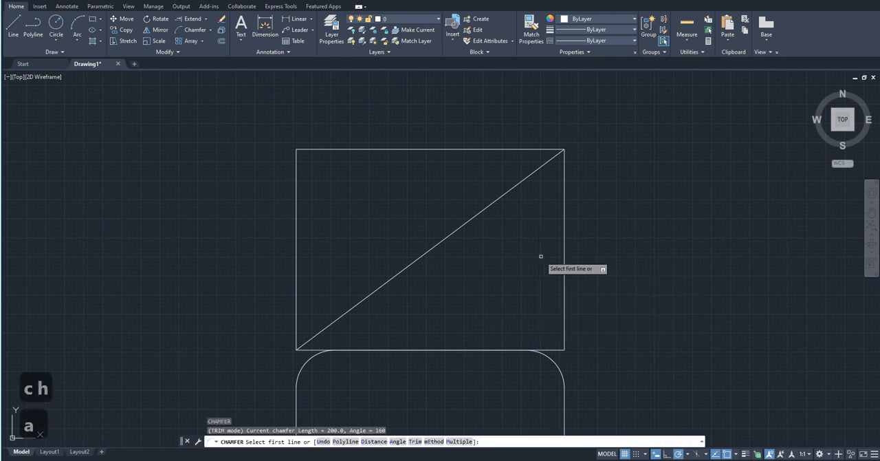
pyautogui.click(506, 148)
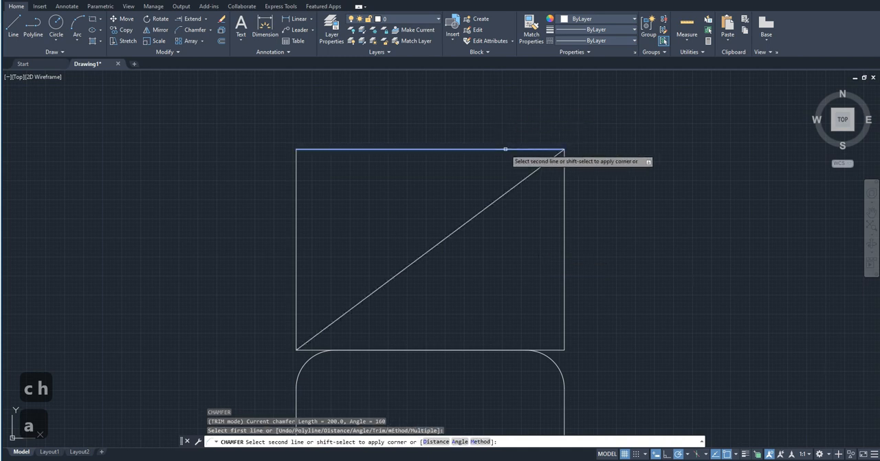
pyautogui.write('a')
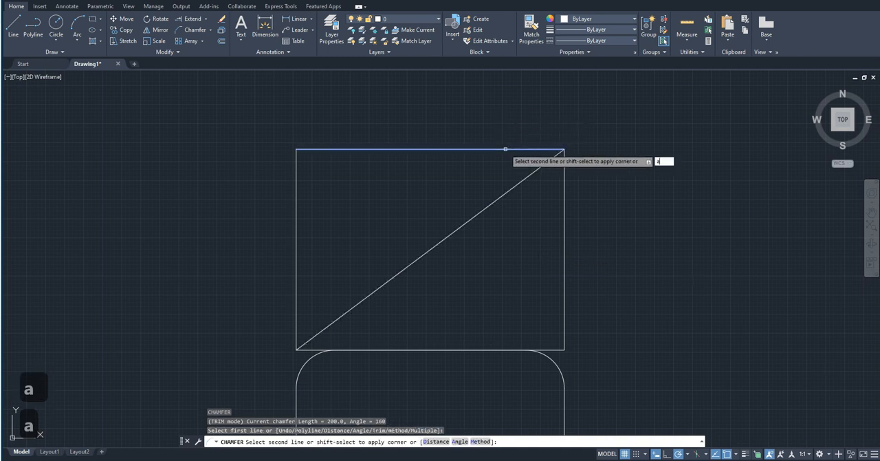
pyautogui.press('Return')
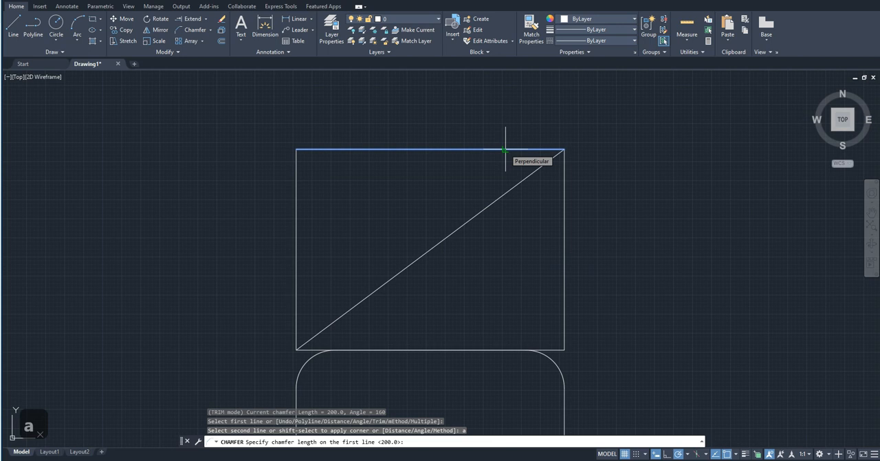
pyautogui.write('45')
pyautogui.press('Return')
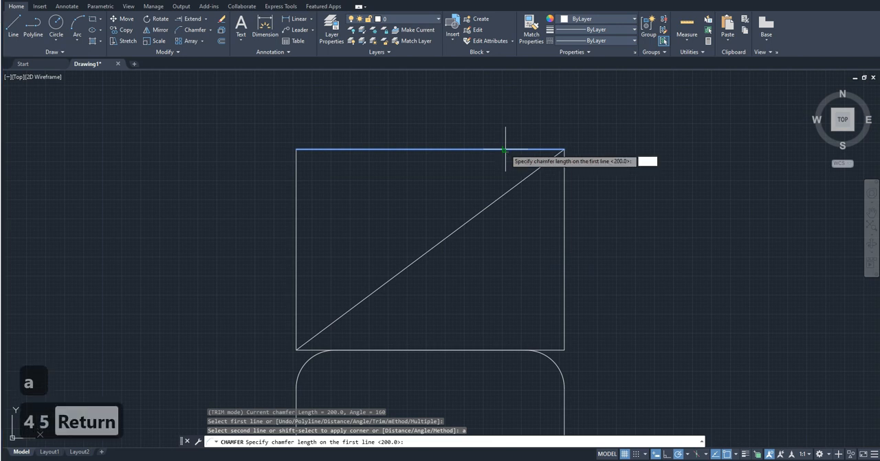
pyautogui.write('45')
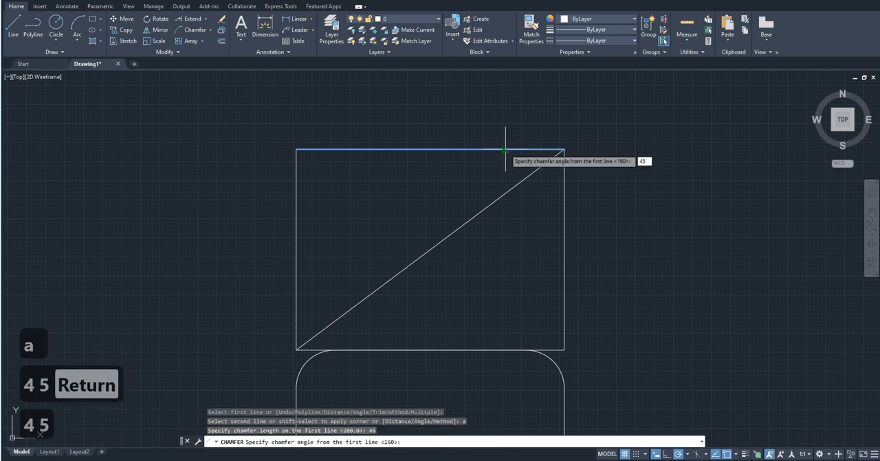
pyautogui.press('Return')
pyautogui.click(507, 148)
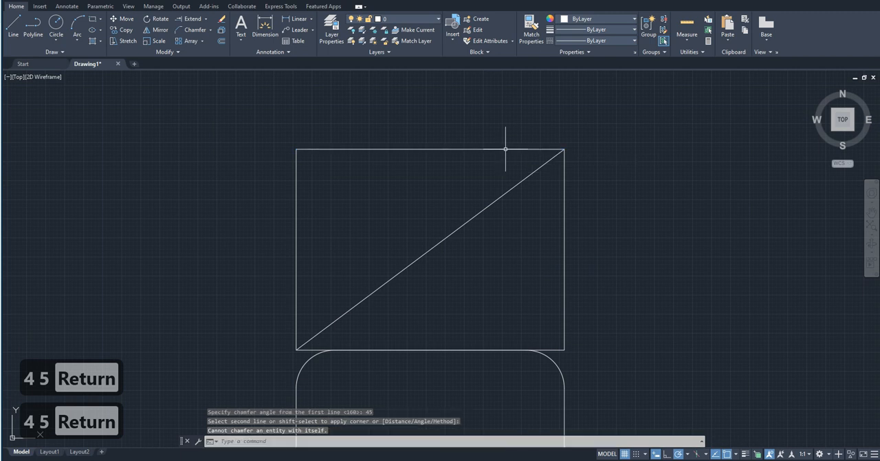
# Chamfer the upper rectangle's top-right corner by angle, using length 45 and angle 45, with the top edge first and the right edge second.
pyautogui.scroll(3, 573, 141)
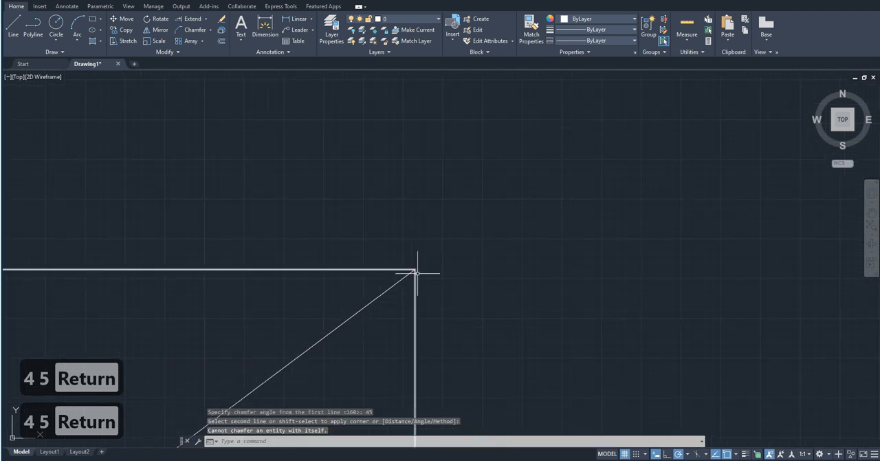
pyautogui.scroll(-5, 592, 172)
pyautogui.moveTo(591, 172)
pyautogui.mouseDown(button='middle')
pyautogui.moveTo(558, 213)
pyautogui.moveTo(554, 201)
pyautogui.mouseUp(button='middle')
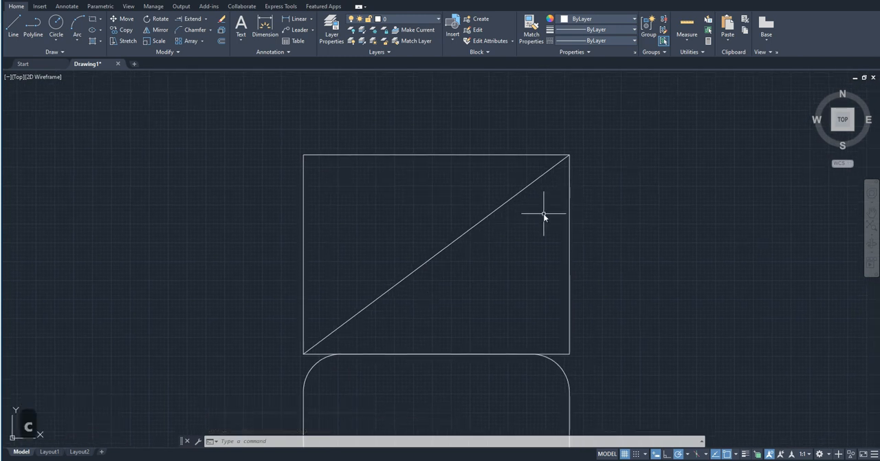
pyautogui.write('g')
pyautogui.press('BackSpace')
pyautogui.write('ha')
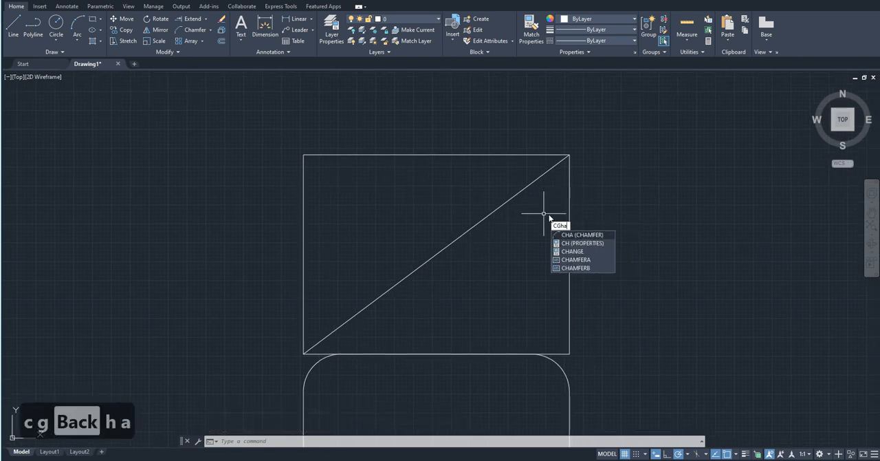
pyautogui.press('Return')
pyautogui.write('cha')
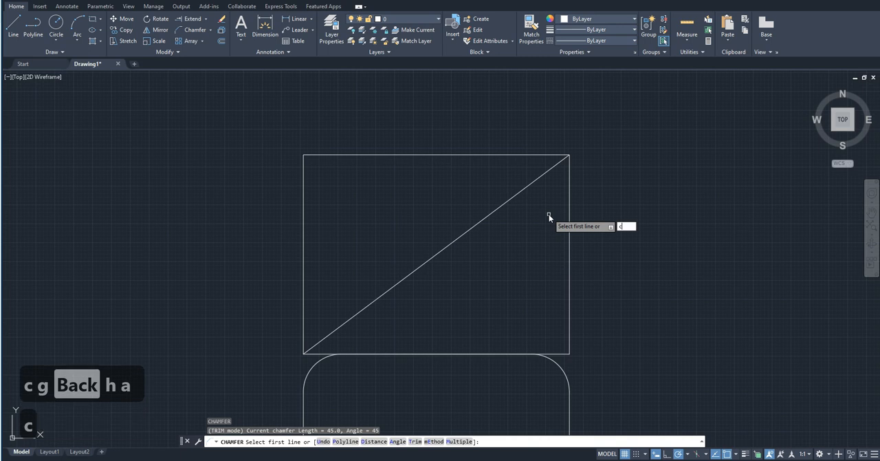
pyautogui.press('Return')
pyautogui.write('a')
pyautogui.press('Return')
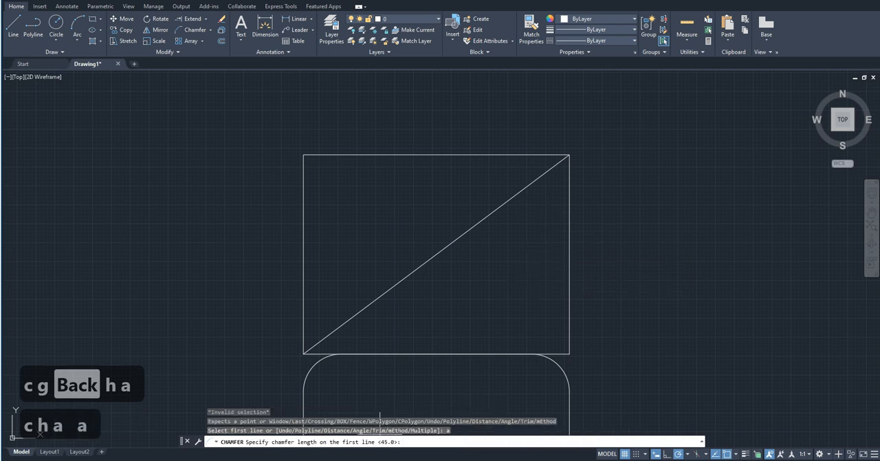
pyautogui.press('Return')
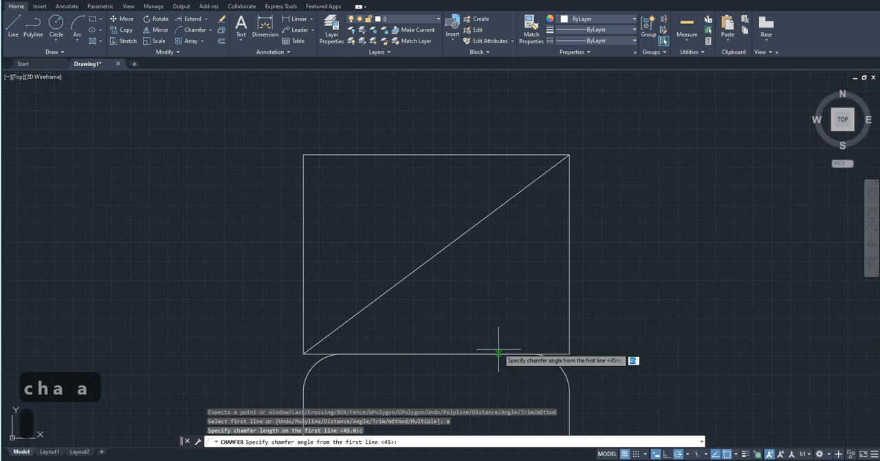
pyautogui.press('Return')
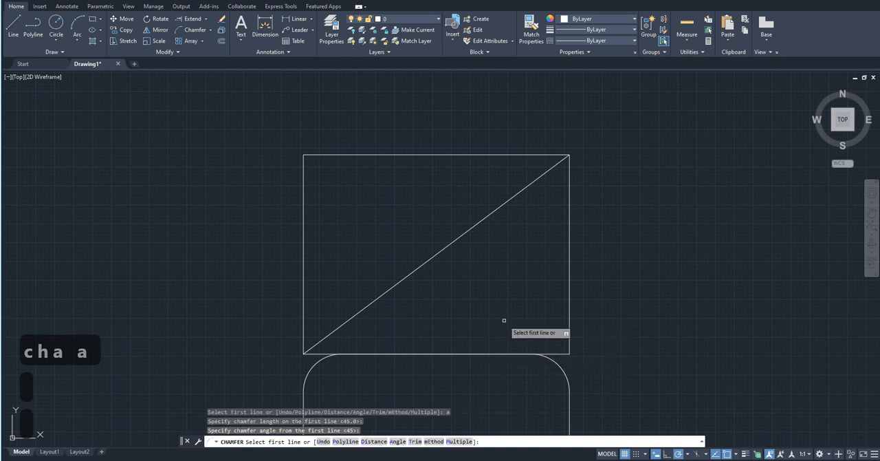
pyautogui.click(484, 154)
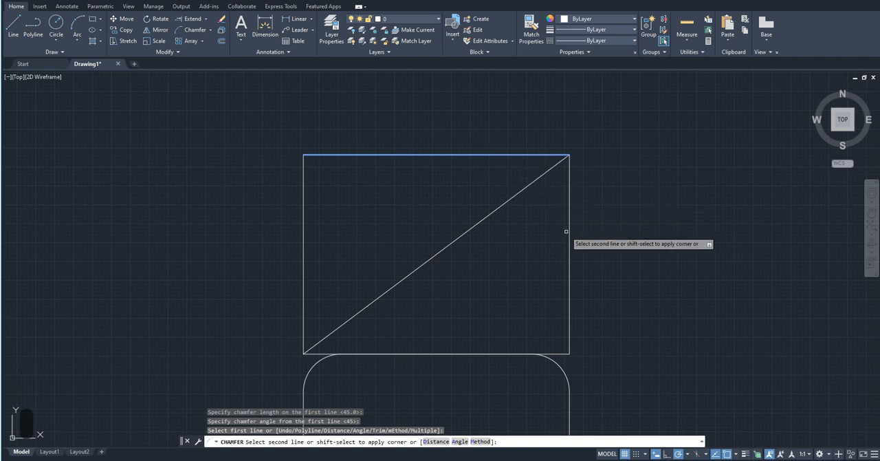
pyautogui.click(568, 233)
# Examine the chamfered corner of the upper rectangle up close and against the whole shape.
pyautogui.scroll(5, 581, 177)
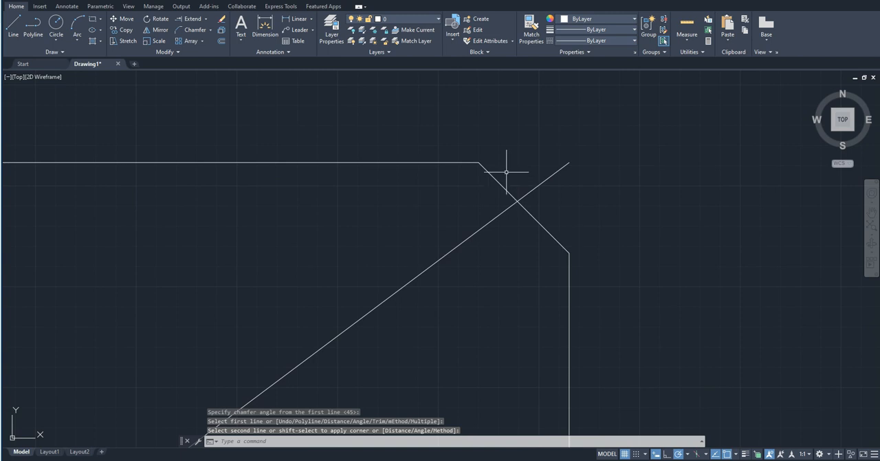
pyautogui.scroll(-5, 558, 237)
pyautogui.scroll(10, 555, 236)
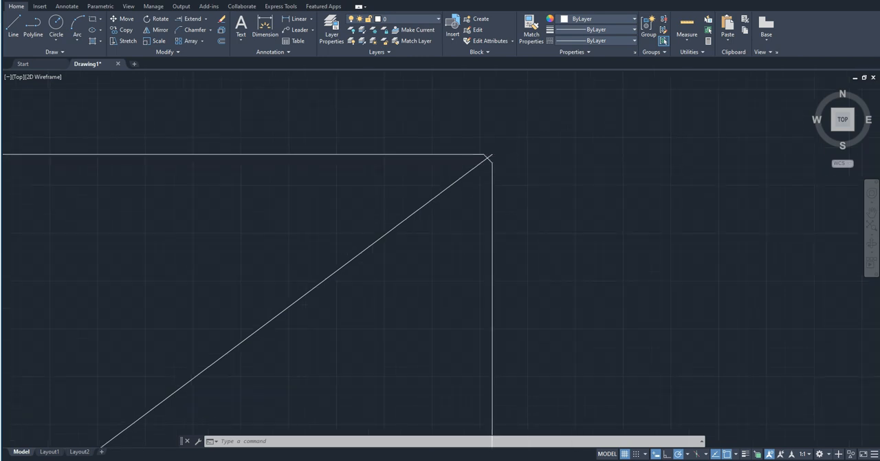
pyautogui.scroll(-12, 488, 157)
pyautogui.scroll(6, 488, 157)
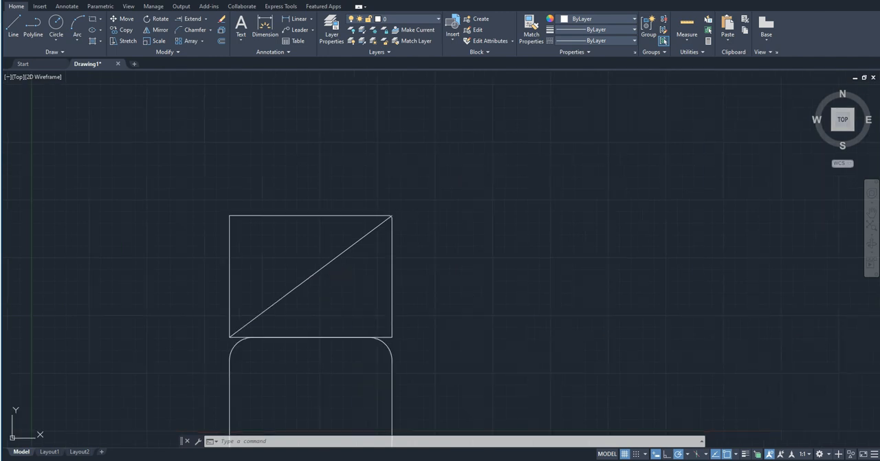
pyautogui.scroll(2, 348, 302)
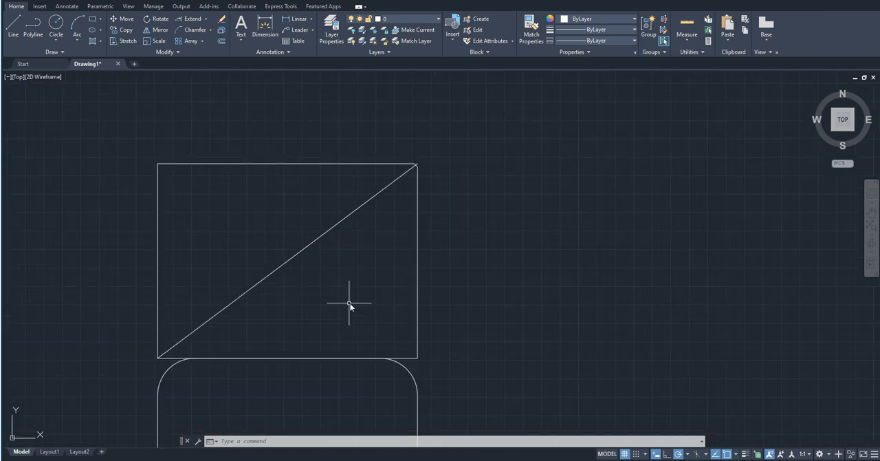
pyautogui.scroll(-2, 428, 219)
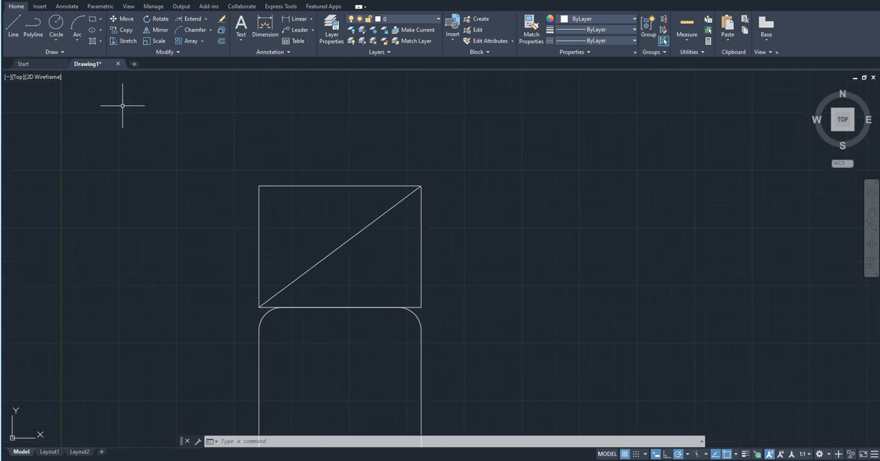
pyautogui.scroll(-2, 324, 162)
pyautogui.moveTo(302, 198); pyautogui.dragTo(235, 191, button='middle')
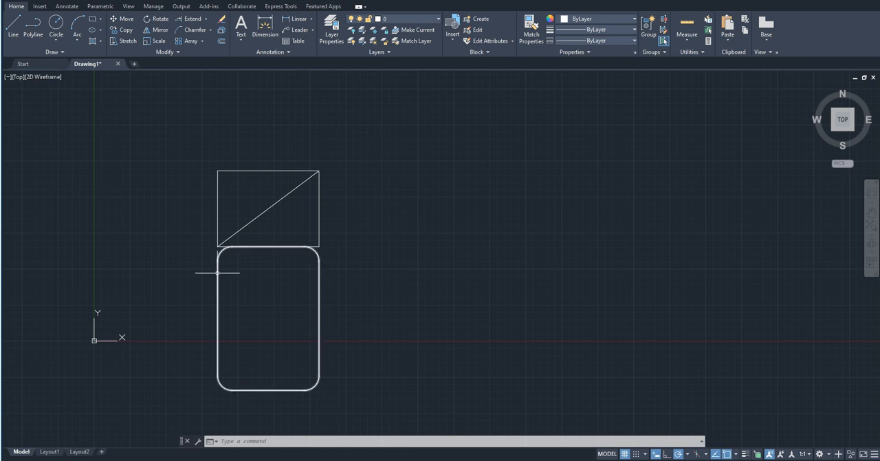
# Delete all the sample shapes, including the stacked rectangles, the diagonal and the remaining angled lines.
pyautogui.scroll(-4, 219, 275)
pyautogui.moveTo(284, 243)
pyautogui.mouseDown(button='middle')
pyautogui.moveTo(269, 307)
pyautogui.moveTo(354, 261)
pyautogui.mouseUp(button='middle')
pyautogui.scroll(4, 345, 317)
pyautogui.click(373, 374)
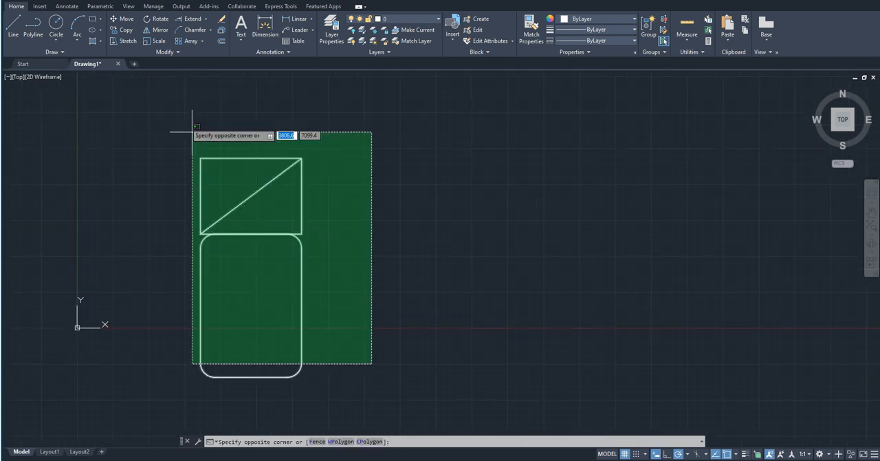
pyautogui.click(191, 131)
pyautogui.scroll(-4, 321, 287)
pyautogui.press('Delete')
pyautogui.click(625, 197)
pyautogui.click(282, 82)
pyautogui.press('Delete')
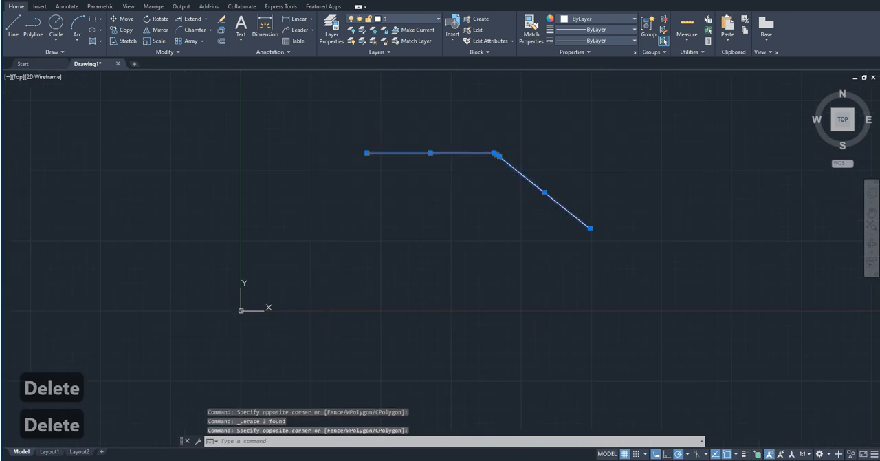
# Draw a freehand square about 6070 units high in the empty drawing area.
pyautogui.write('rec')
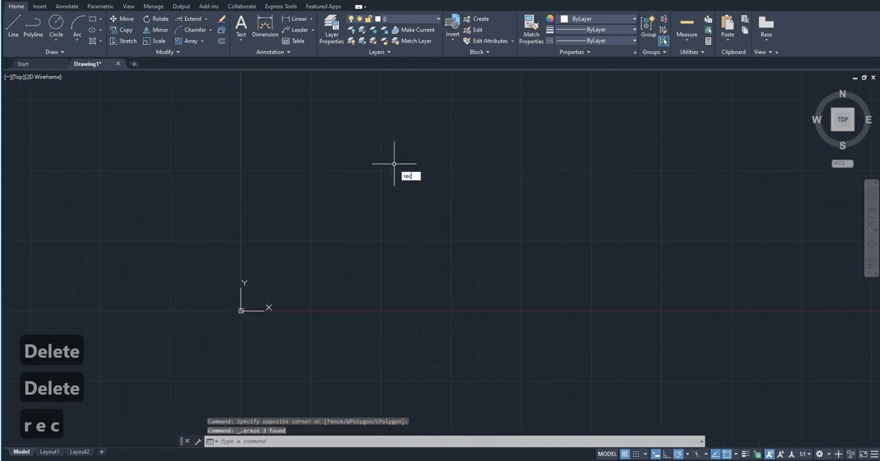
pyautogui.press('Return')
pyautogui.click(367, 179)
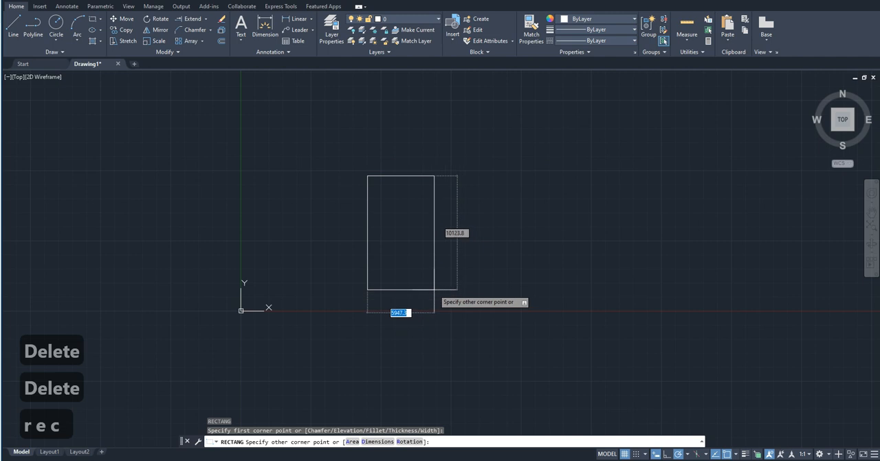
pyautogui.click(438, 239)
pyautogui.scroll(4, 388, 200)
pyautogui.moveTo(471, 150); pyautogui.dragTo(458, 193, button='middle')
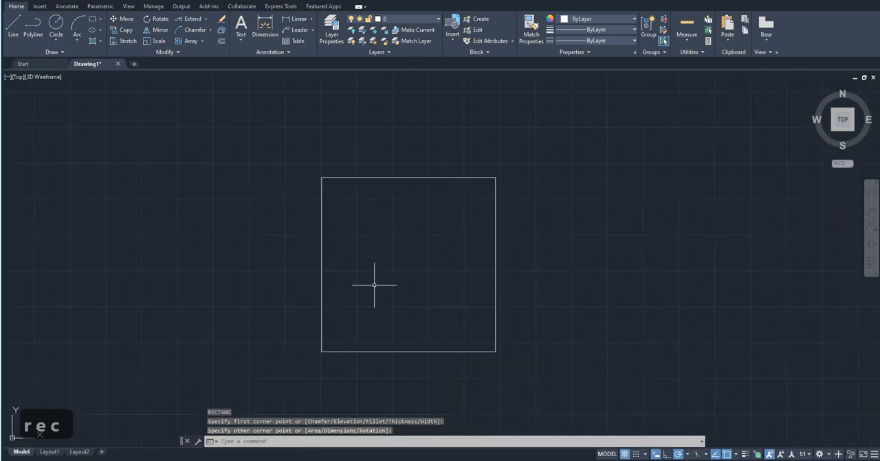
pyautogui.scroll(2, 374, 286)
pyautogui.scroll(-2, 374, 286)
pyautogui.write('dim')
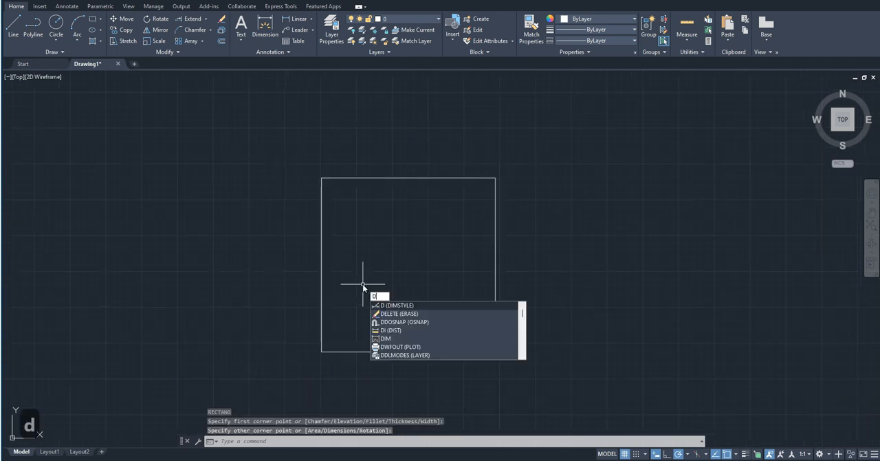
pyautogui.press('Return')
pyautogui.press('Return')
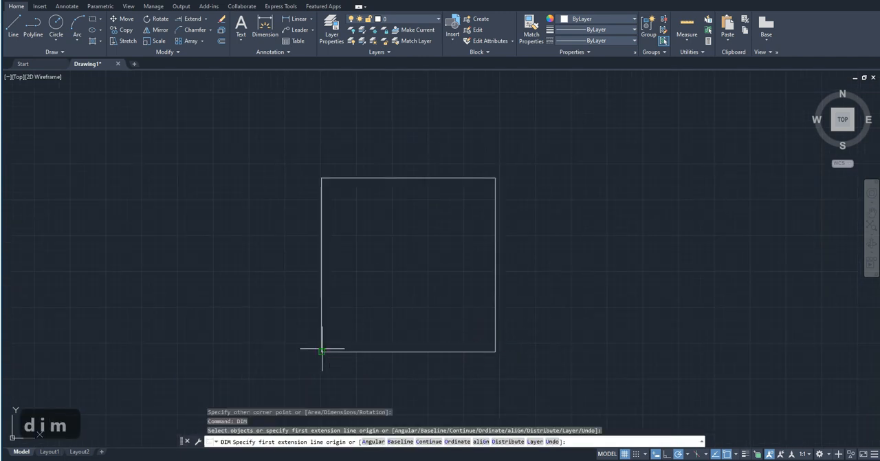
pyautogui.click(321, 351)
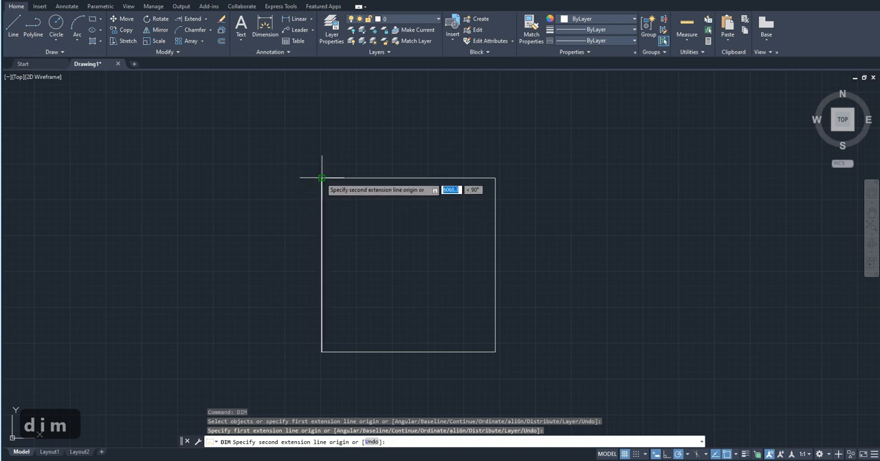
pyautogui.press('Escape')
# Delete the freehand square.
pyautogui.click(365, 223)
pyautogui.click(285, 140)
pyautogui.press('Delete')
# Draw a rectangle 5000 units wide and 4000 units high.
pyautogui.write('rec')
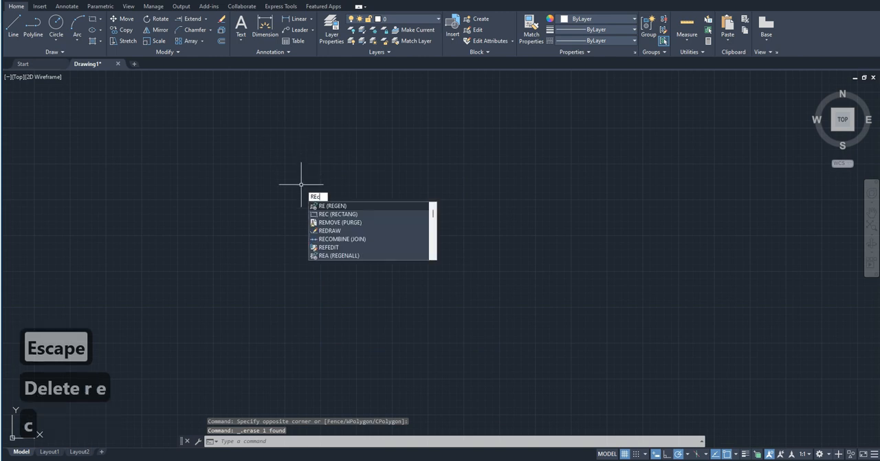
pyautogui.press('Return')
pyautogui.moveTo(420, 212); pyautogui.dragTo(314, 298, button='middle')
pyautogui.click(337, 215)
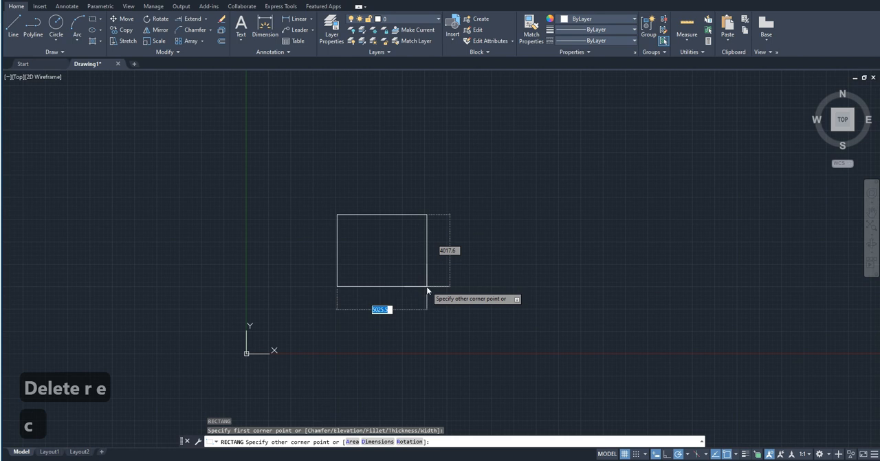
pyautogui.write('5000')
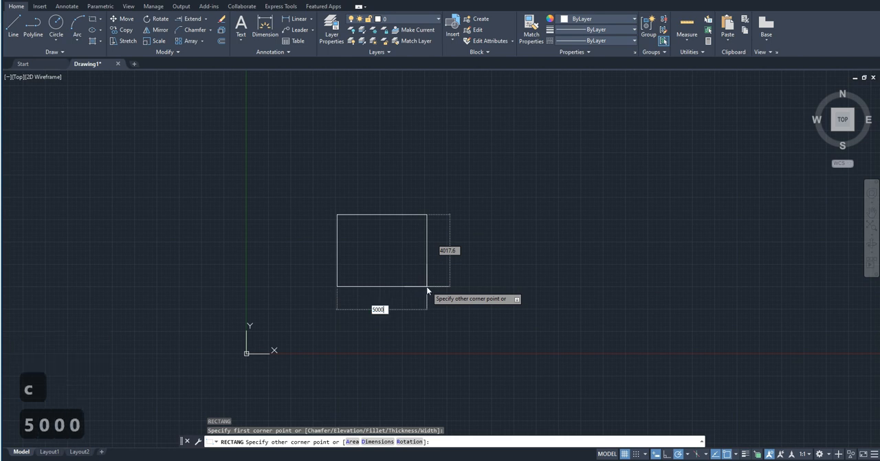
pyautogui.press('Tab')
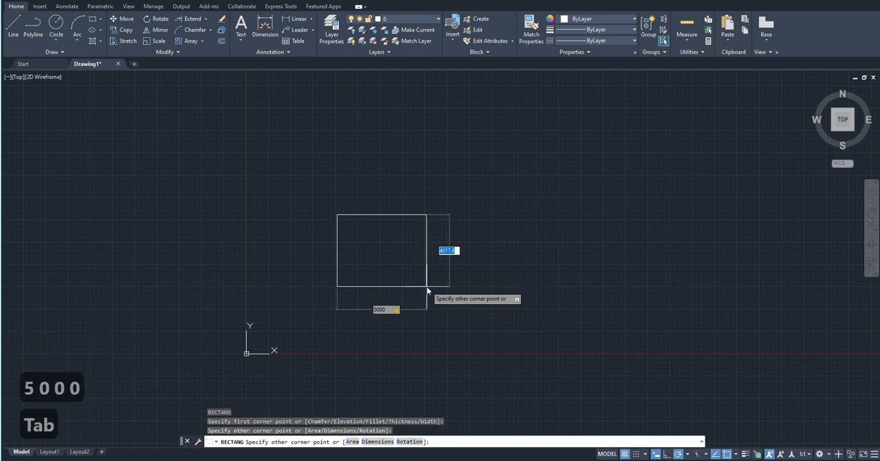
pyautogui.write('4000')
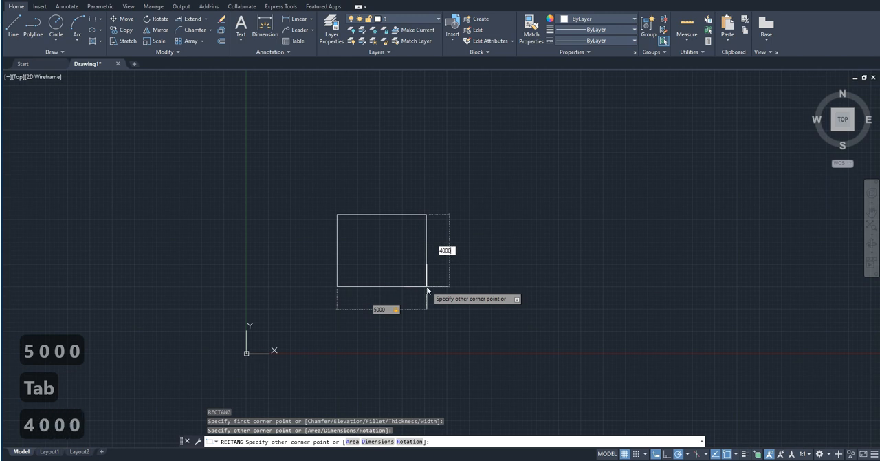
pyautogui.press('Return')
pyautogui.scroll(4, 385, 238)
pyautogui.scroll(2, 394, 277)
pyautogui.moveTo(394, 277); pyautogui.dragTo(323, 275, button='middle')
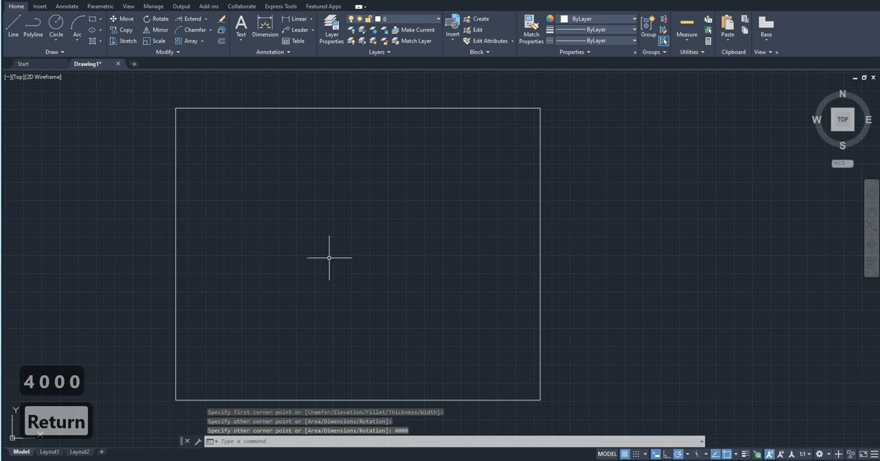
# Scale the rectangle by a factor of 2, using its lower-right corner as the base point.
pyautogui.scroll(-2, 340, 258)
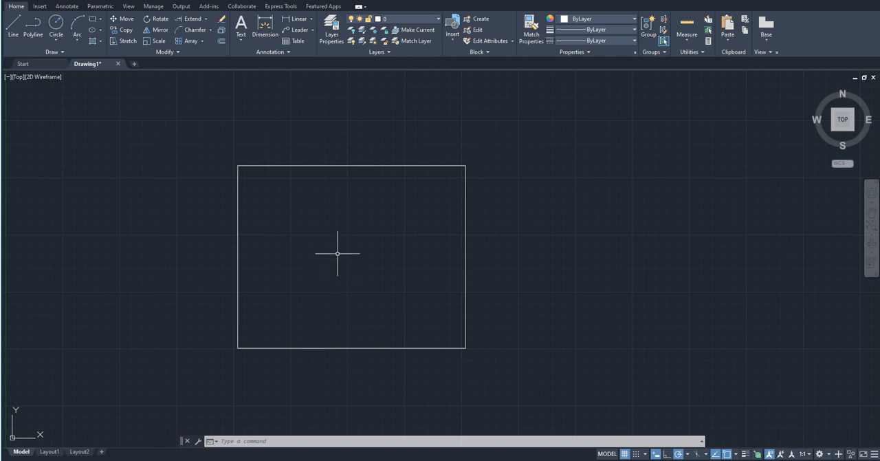
pyautogui.scroll(2, 350, 187)
pyautogui.scroll(-2, 352, 182)
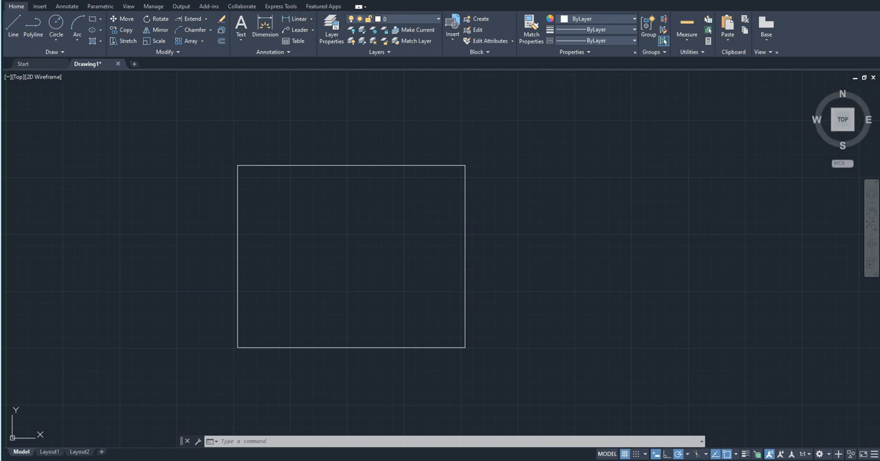
pyautogui.click(489, 366)
pyautogui.click(412, 304)
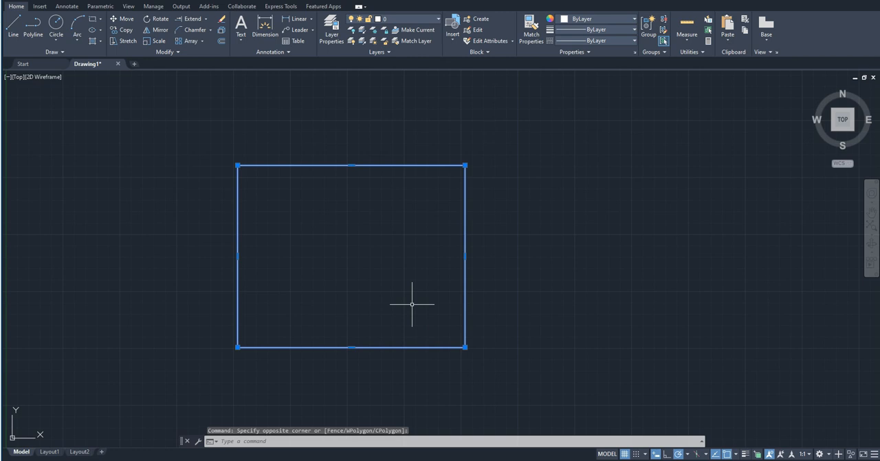
pyautogui.write('sc')
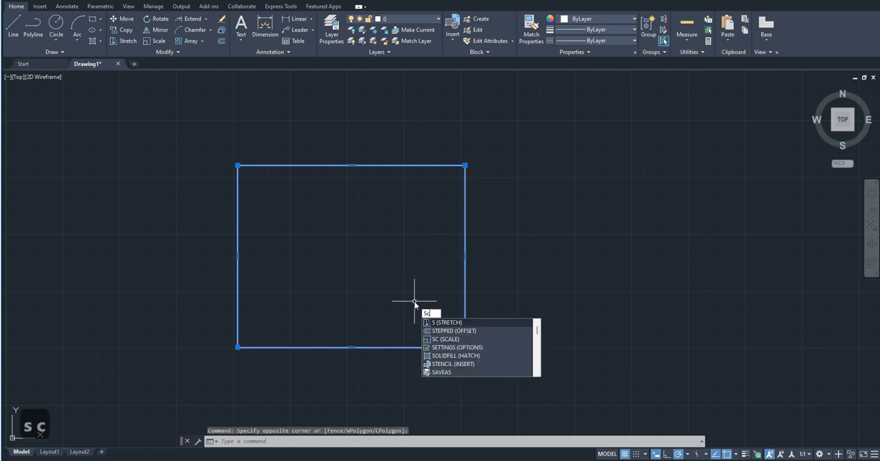
pyautogui.press('Return')
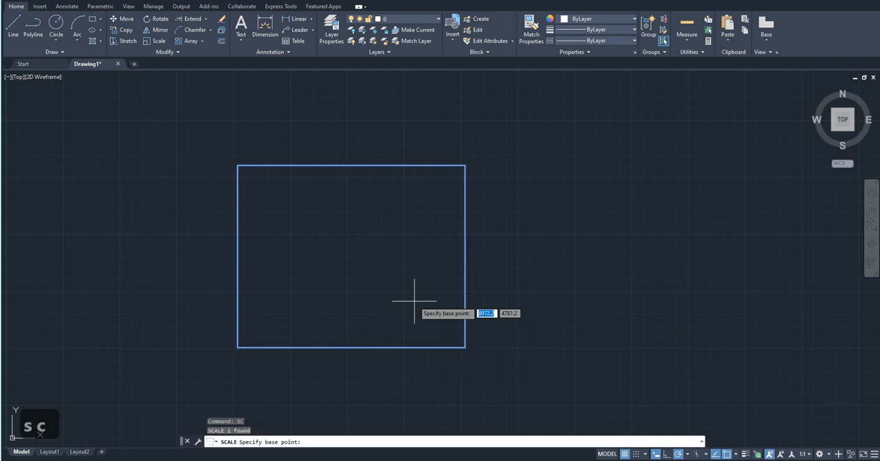
pyautogui.click(465, 347)
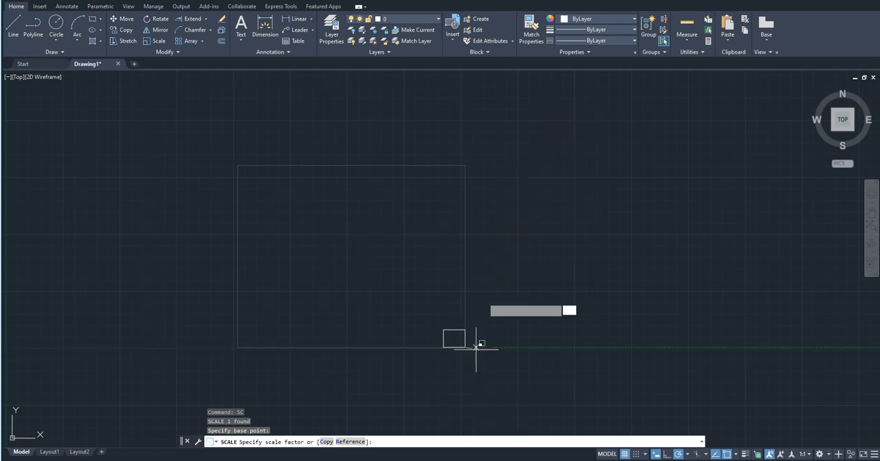
pyautogui.scroll(-2, 477, 351)
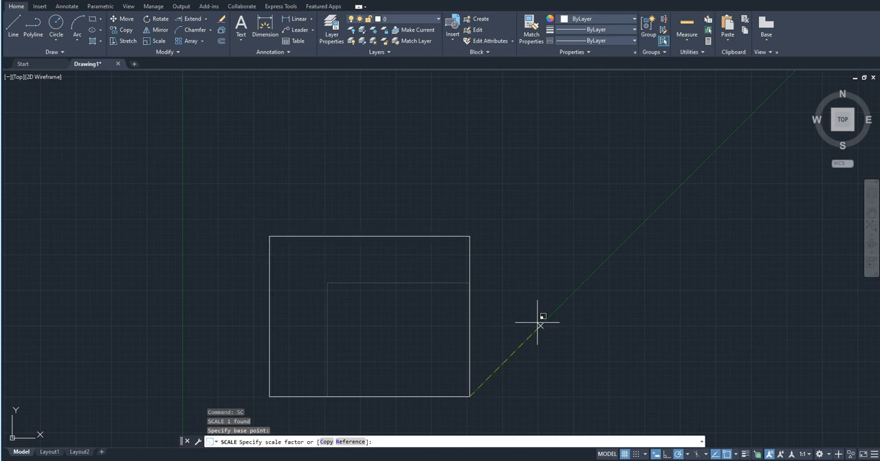
pyautogui.write('2')
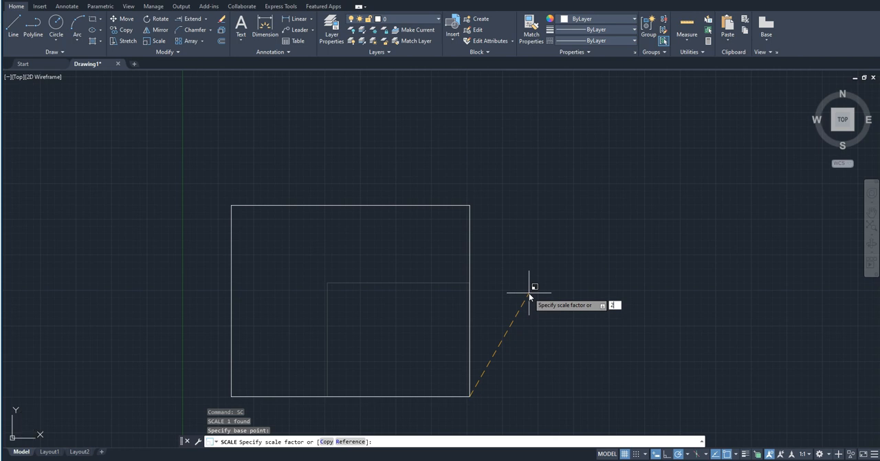
pyautogui.press('Return')
pyautogui.scroll(-2, 545, 354)
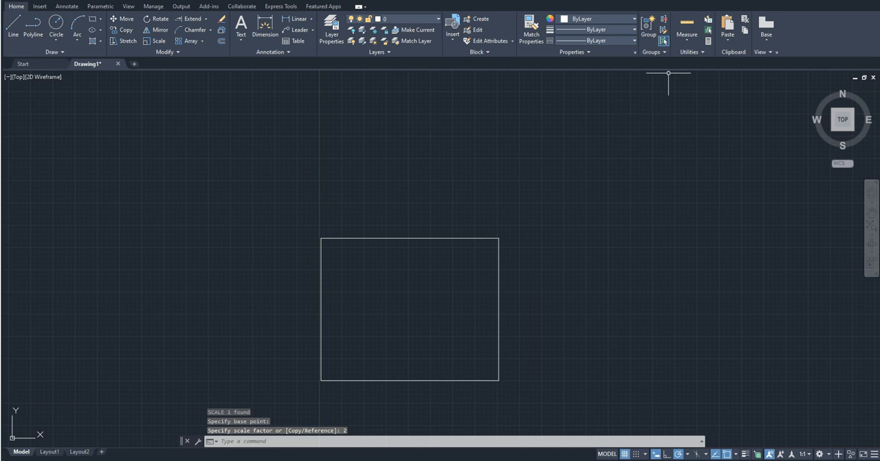
# Scale the rectangle from its lower-right corner with the Reference option, taking the right edge as reference length and 200 as new length.
pyautogui.moveTo(451, 320)
pyautogui.mouseDown(button='middle')
pyautogui.moveTo(516, 328)
pyautogui.moveTo(469, 348)
pyautogui.moveTo(487, 295)
pyautogui.mouseUp(button='middle')
pyautogui.scroll(2, 485, 342)
pyautogui.moveTo(485, 341); pyautogui.dragTo(472, 359, button='middle')
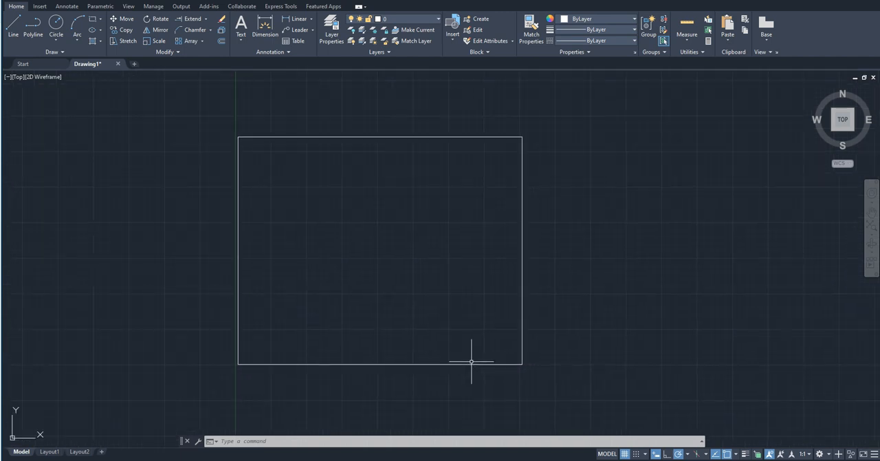
pyautogui.click(593, 384)
pyautogui.click(492, 317)
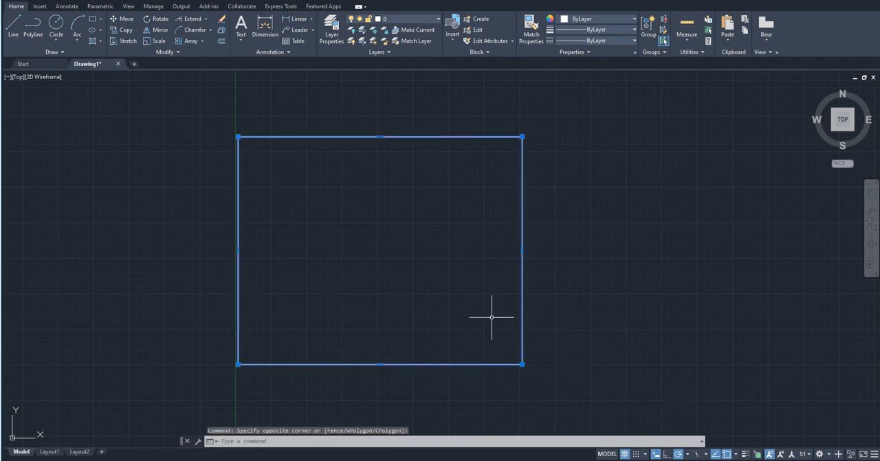
pyautogui.write('sc')
pyautogui.press('Return')
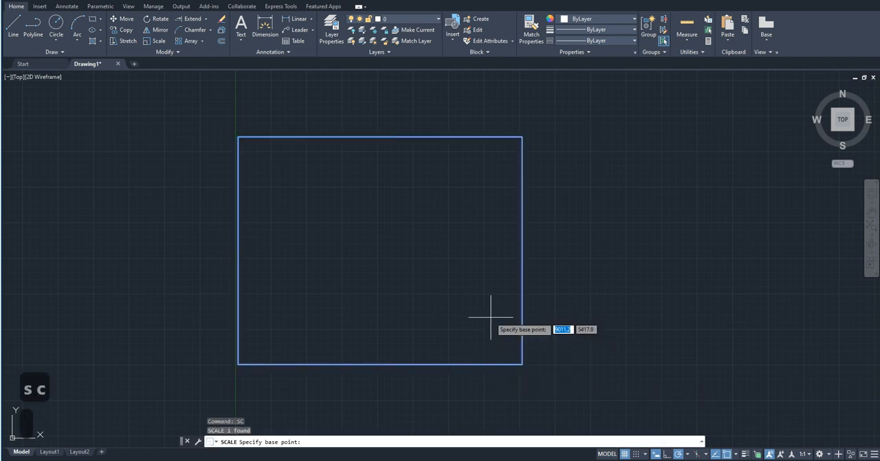
pyautogui.click(522, 364)
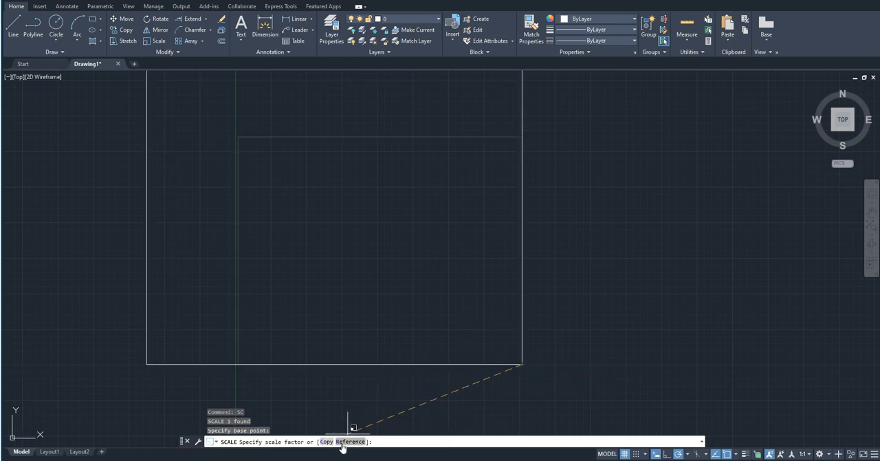
pyautogui.write('r')
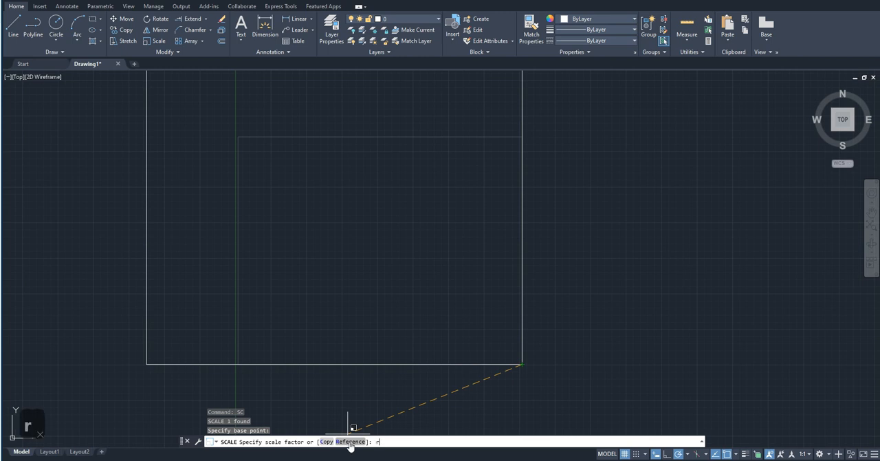
pyautogui.press('Return')
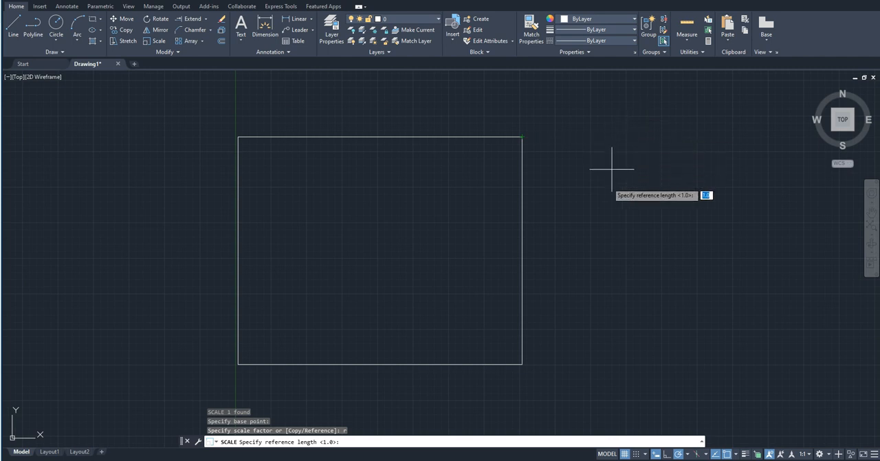
pyautogui.click(522, 364)
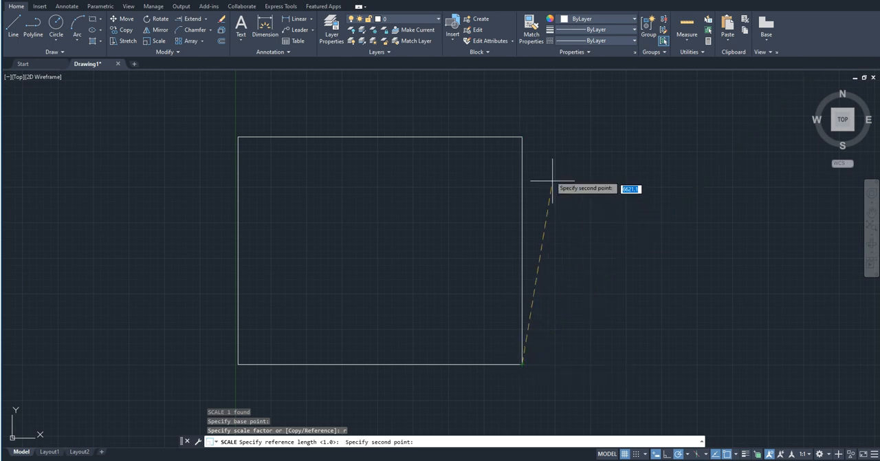
pyautogui.click(522, 136)
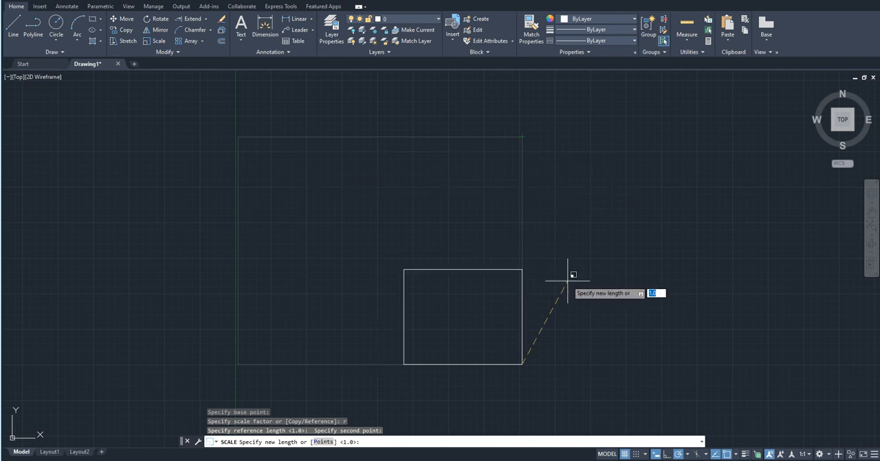
pyautogui.write('200')
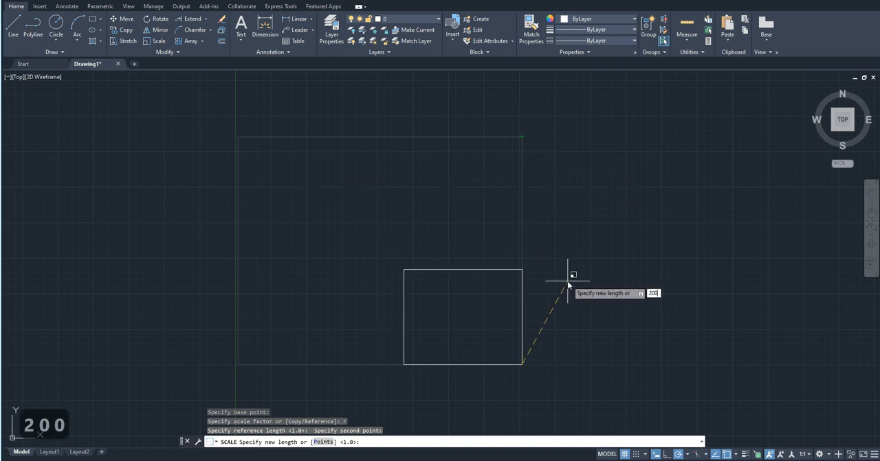
pyautogui.press('Return')
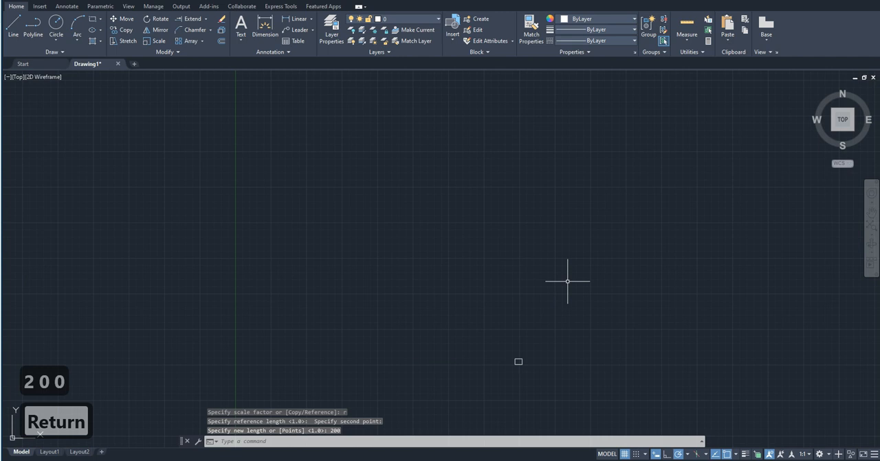
pyautogui.scroll(6, 541, 364)
pyautogui.scroll(8, 475, 348)
pyautogui.moveTo(457, 247); pyautogui.dragTo(471, 184, button='middle')
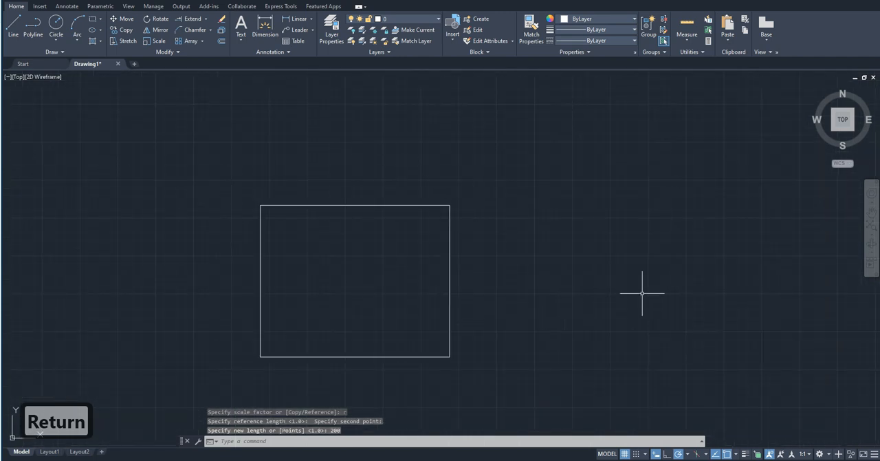
pyautogui.click(489, 328)
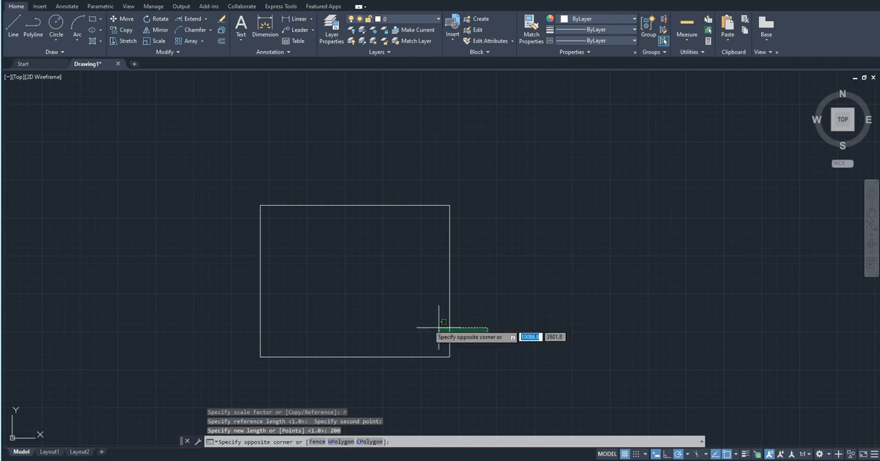
pyautogui.click(379, 309)
pyautogui.scroll(-2, 654, 248)
pyautogui.press('Escape')
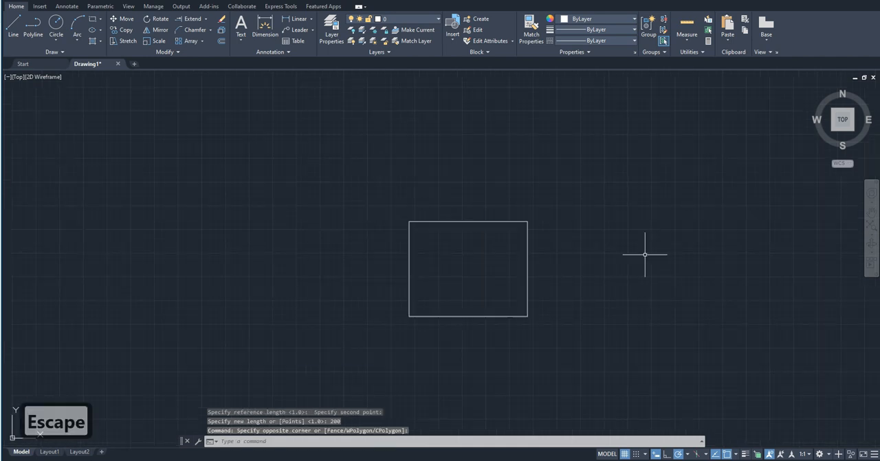
pyautogui.write('sc')
pyautogui.press('space')
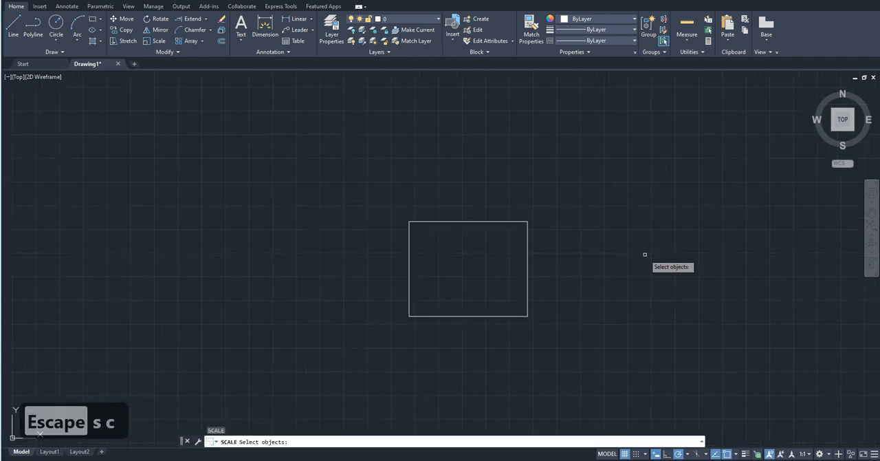
pyautogui.press('Escape')
# Measure the length of the scaled rectangle's top edge from its upper-right corner with the Distance command.
pyautogui.moveTo(447, 365); pyautogui.dragTo(403, 381, button='middle')
pyautogui.scroll(2, 442, 308)
pyautogui.scroll(2, 445, 302)
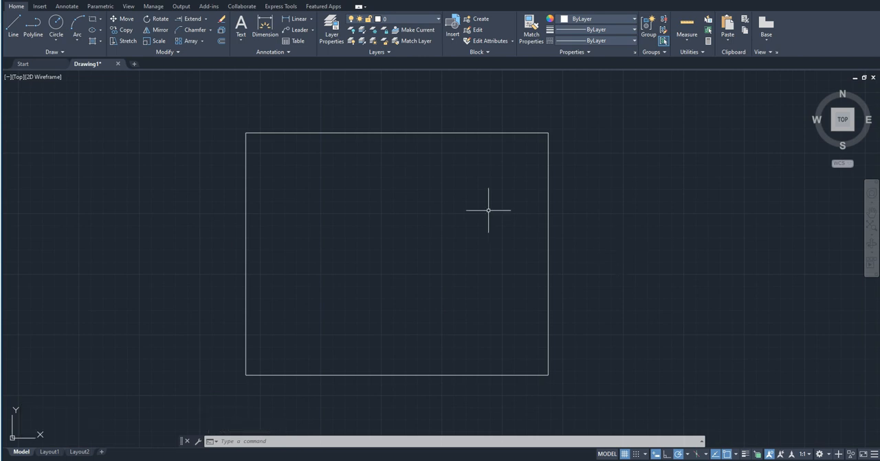
pyautogui.write('di')
pyautogui.press('space')
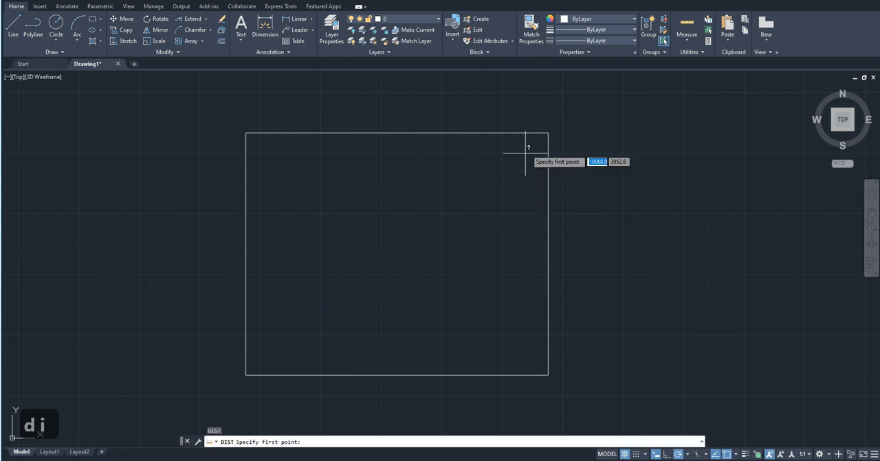
pyautogui.click(548, 132)
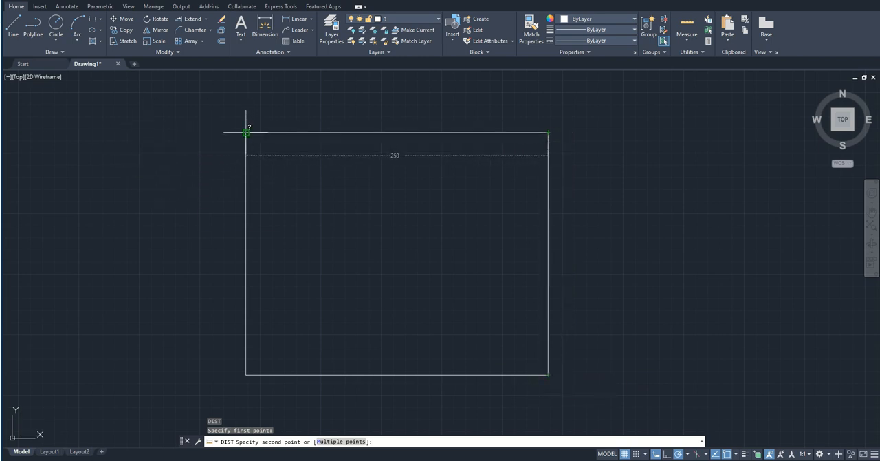
pyautogui.press('Escape')
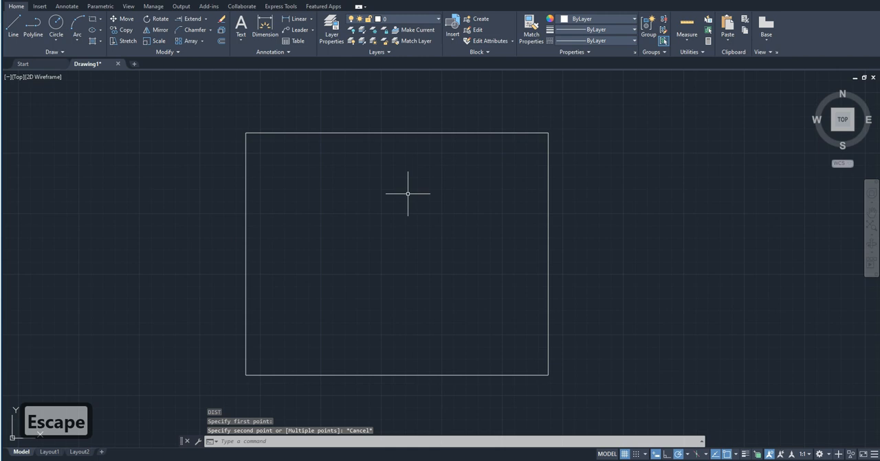